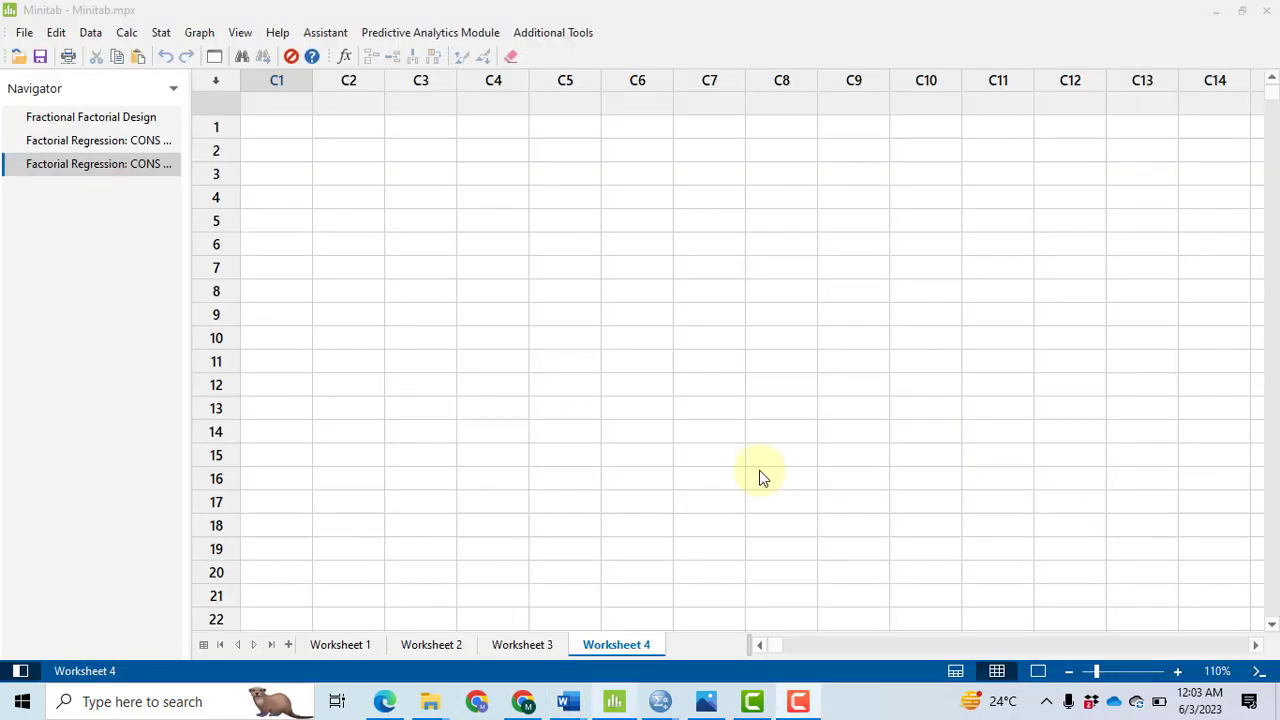
Step: Start a 2-level factorial design with default generators, 8 factors, and the 1/16 fraction with 16 runs, 1 replicate and 1 block
{"action": "left_click", "coordinate": [163, 33]}
{"action": "mouse_move", "coordinate": [186, 114]}
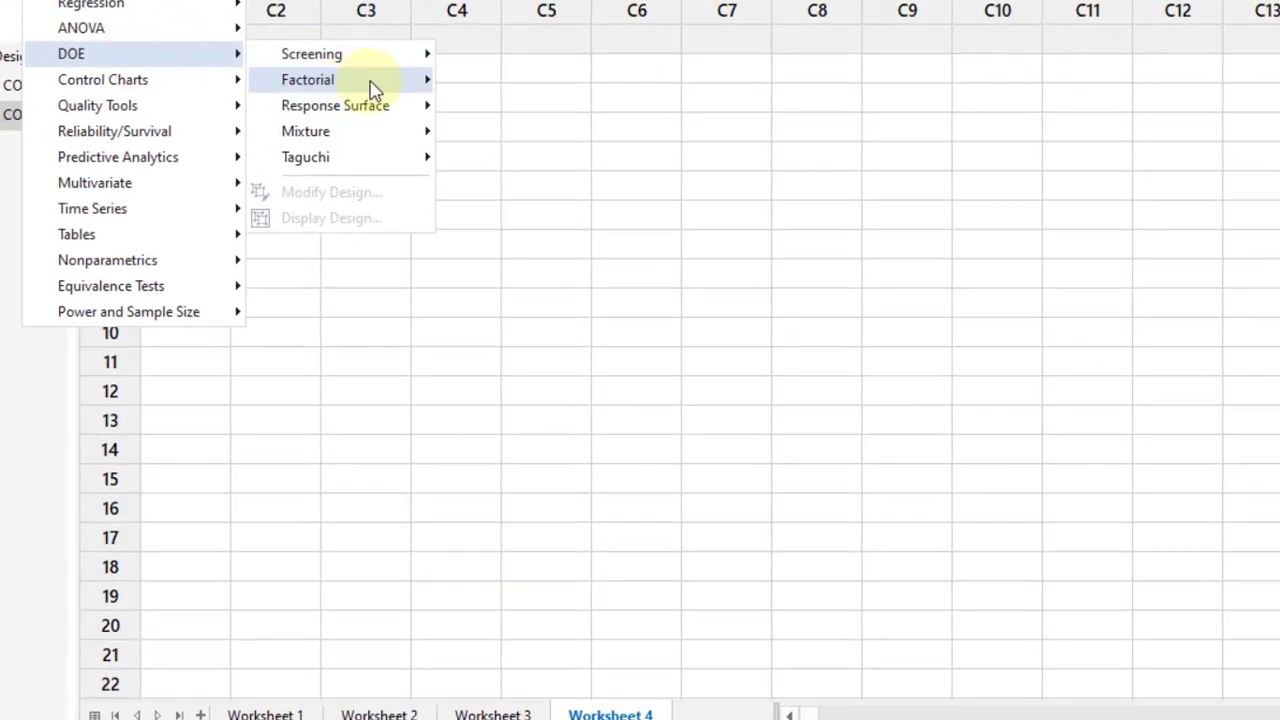
{"action": "mouse_move", "coordinate": [371, 90]}
{"action": "left_click", "coordinate": [540, 82]}
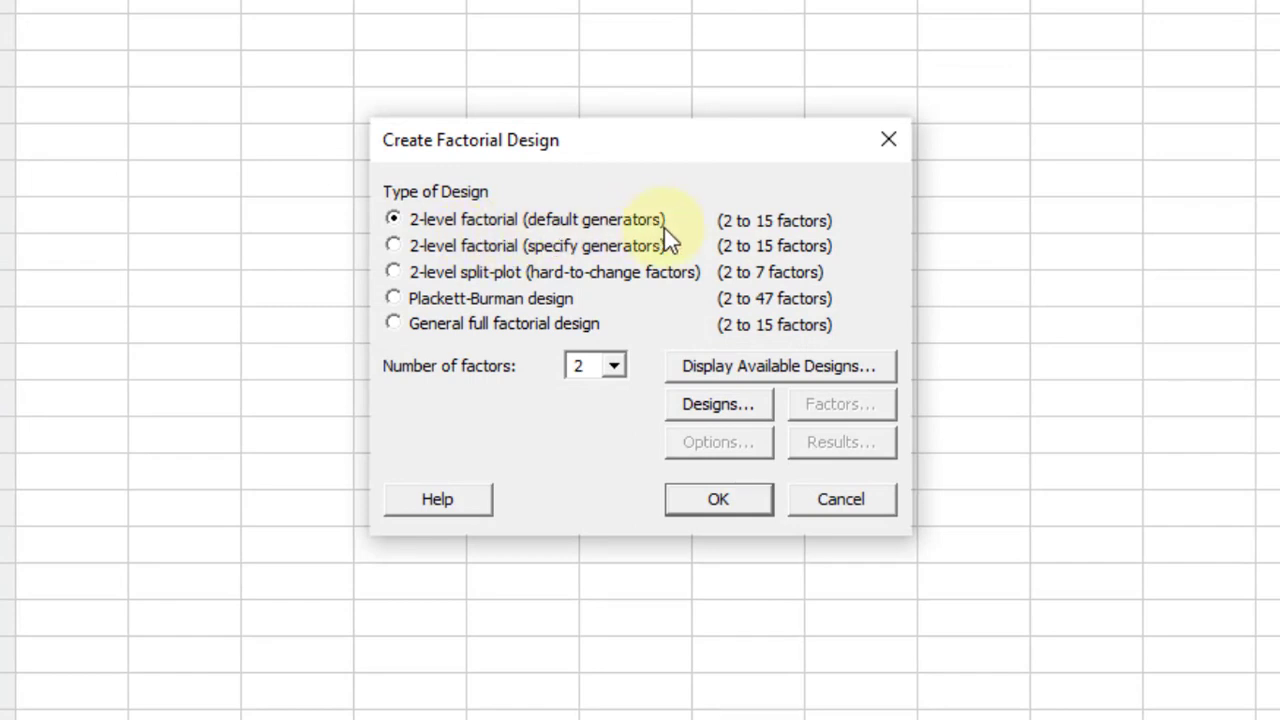
{"action": "left_click", "coordinate": [614, 368]}
{"action": "scroll", "coordinate": [595, 440], "scroll_direction": "down", "scroll_amount": 2}
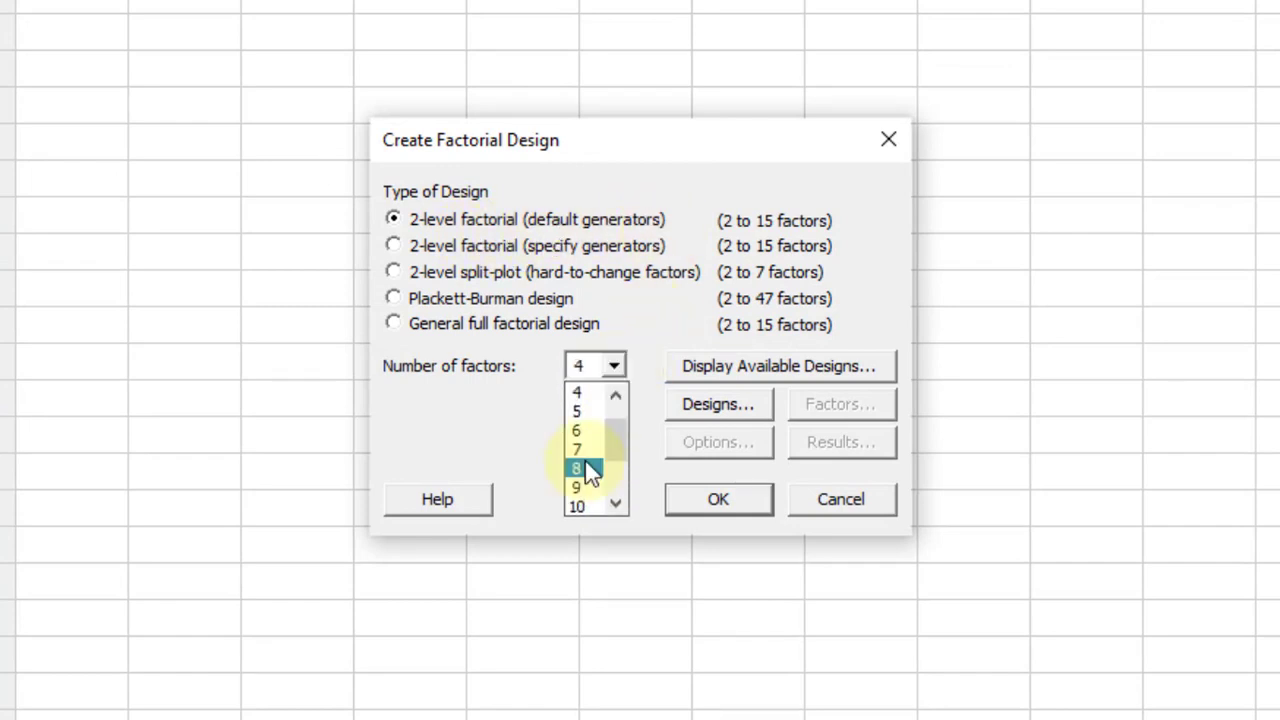
{"action": "left_click", "coordinate": [588, 470]}
{"action": "left_click", "coordinate": [725, 408]}
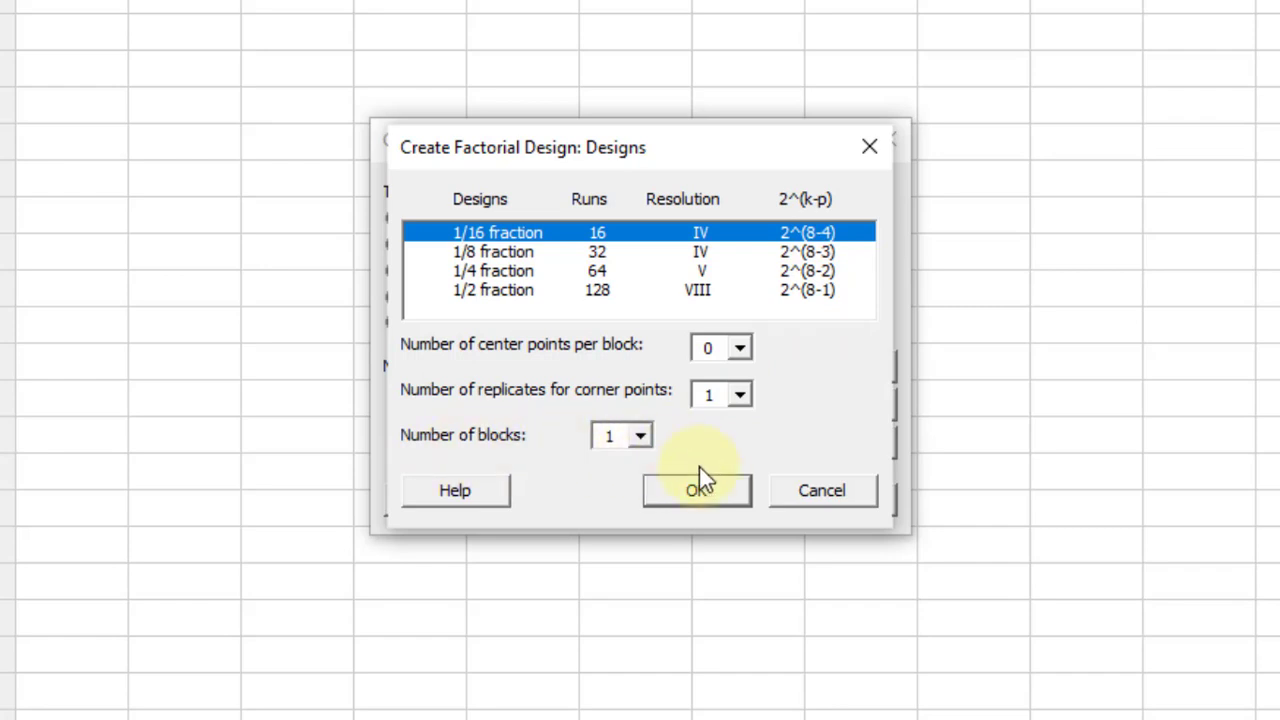
{"action": "left_click", "coordinate": [727, 491]}
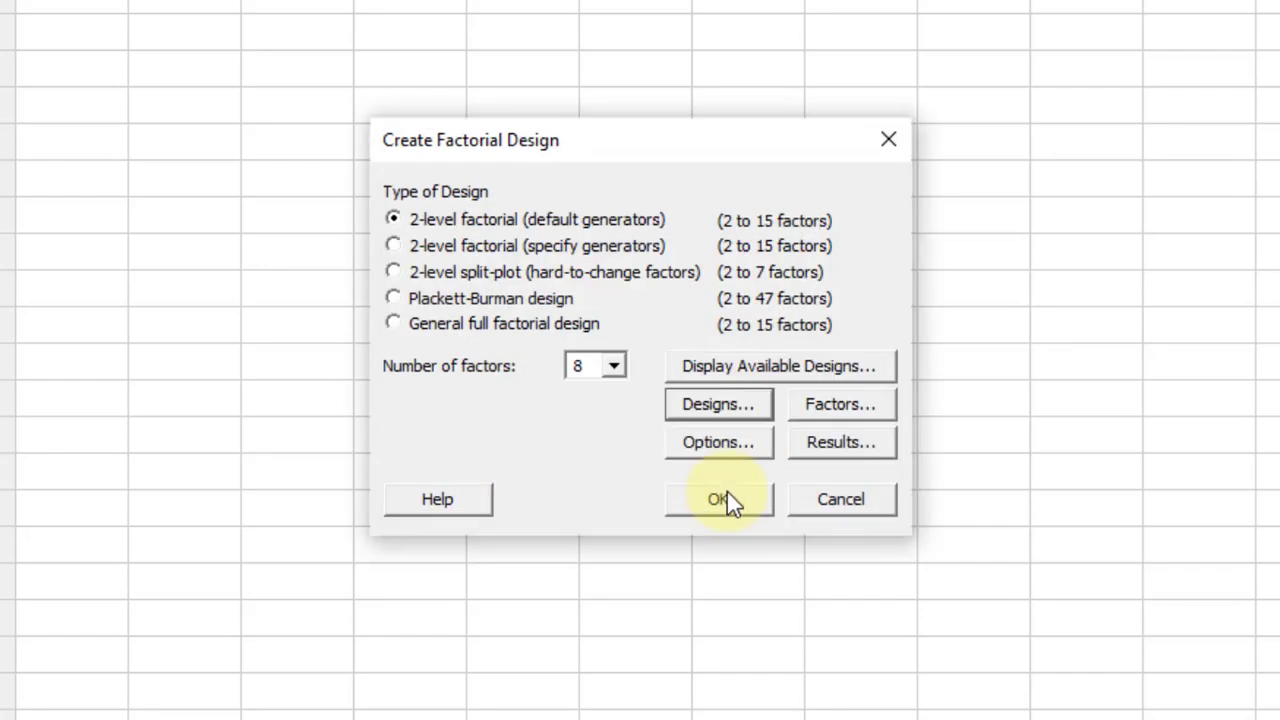
Step: Review the names, types and low and high levels of factors A to H, and accept the defaults
{"action": "left_click", "coordinate": [869, 411]}
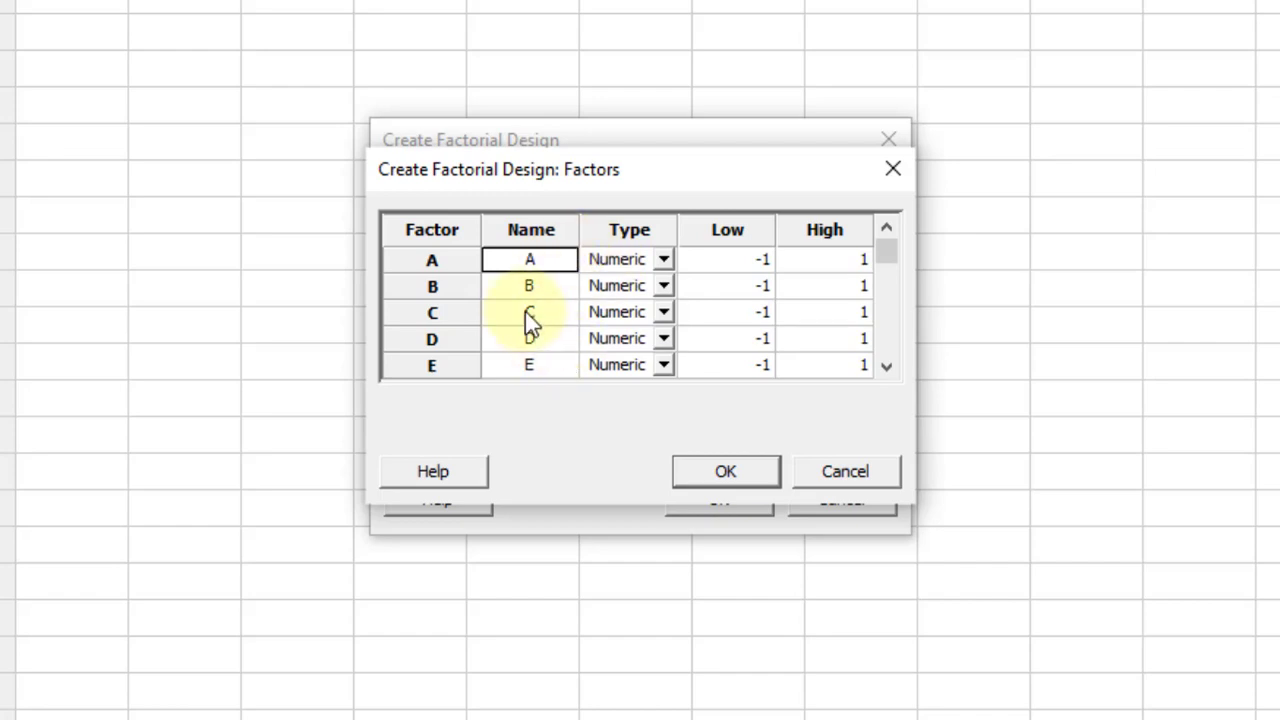
{"action": "left_click", "coordinate": [528, 286]}
{"action": "left_click", "coordinate": [886, 366]}
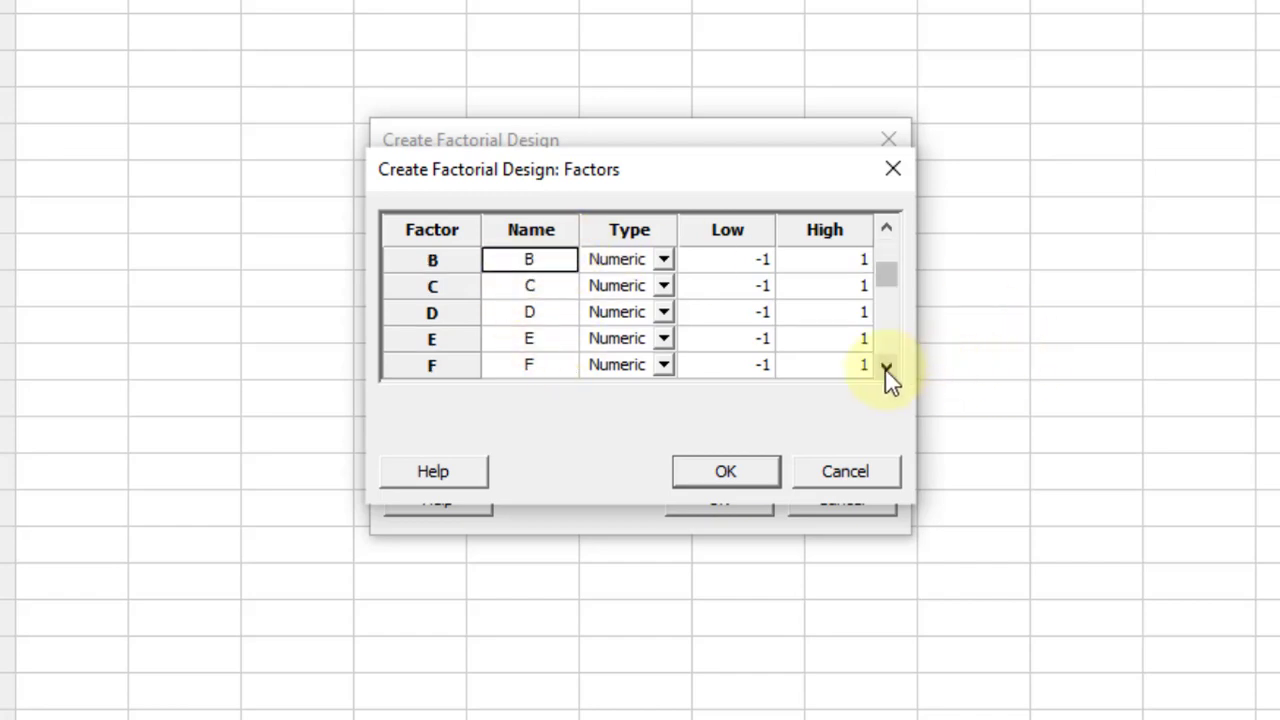
{"action": "left_click", "coordinate": [886, 368]}
{"action": "left_click", "coordinate": [886, 368]}
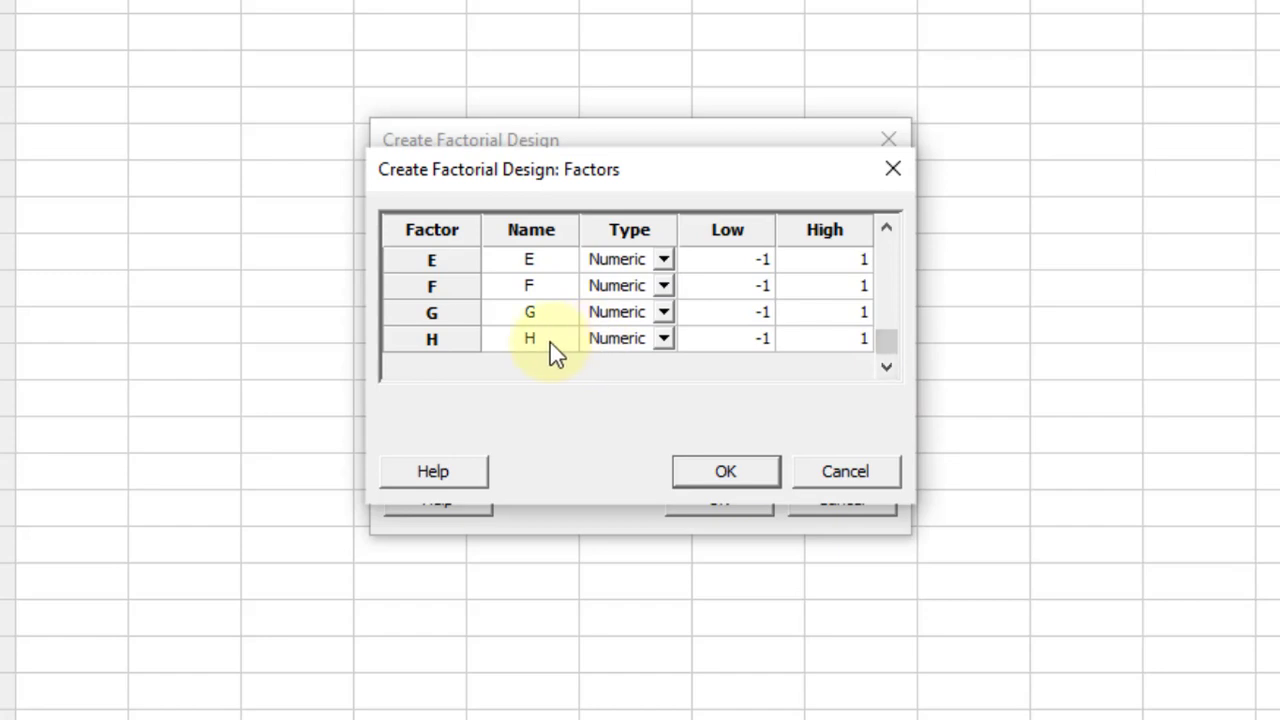
{"action": "left_click", "coordinate": [887, 229]}
{"action": "left_click", "coordinate": [887, 229]}
{"action": "left_click", "coordinate": [887, 229]}
{"action": "left_click", "coordinate": [887, 229]}
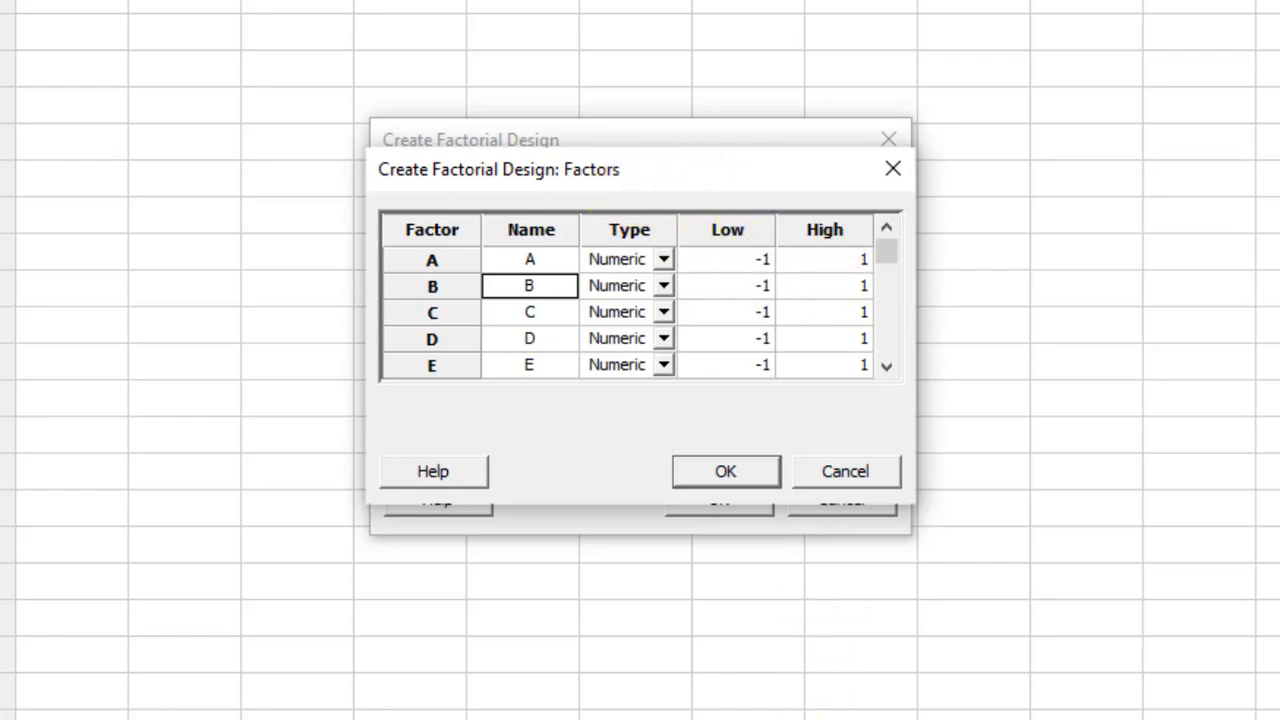
{"action": "left_click", "coordinate": [725, 471]}
{"action": "left_click", "coordinate": [727, 471]}
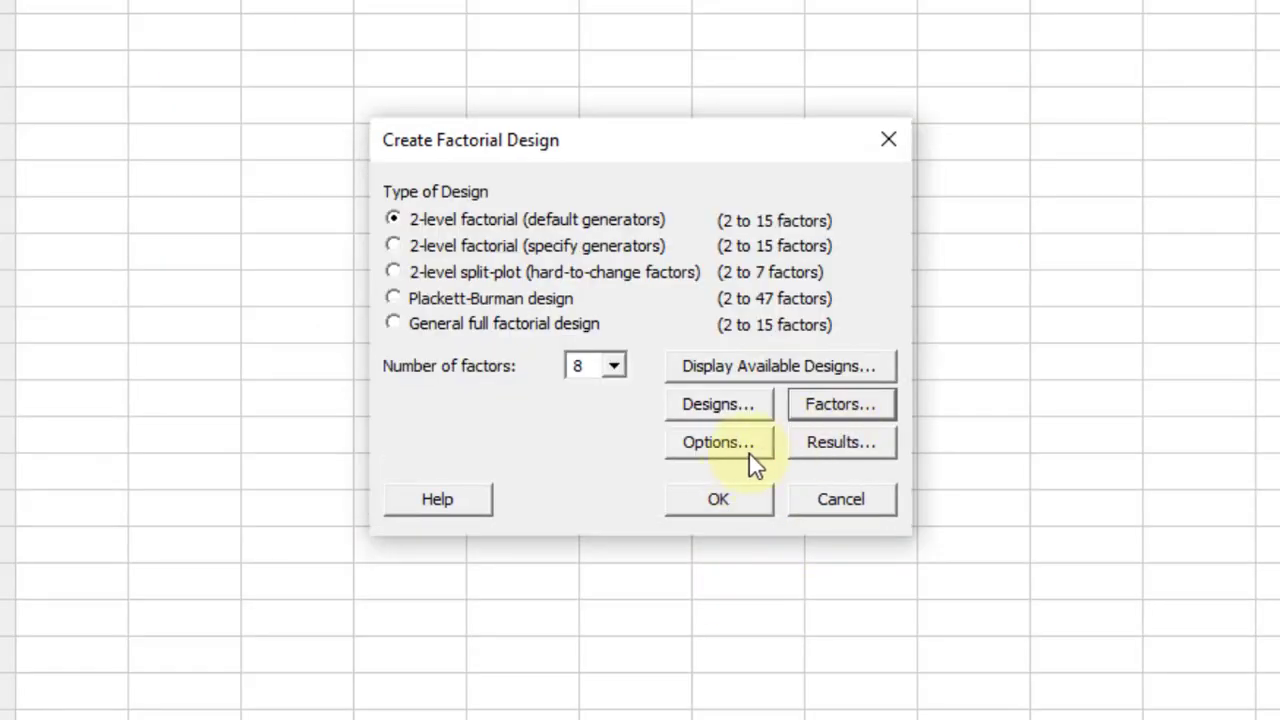
Step: Turn off run randomization, keep the design stored in the worksheet, and create the design
{"action": "left_click", "coordinate": [741, 455]}
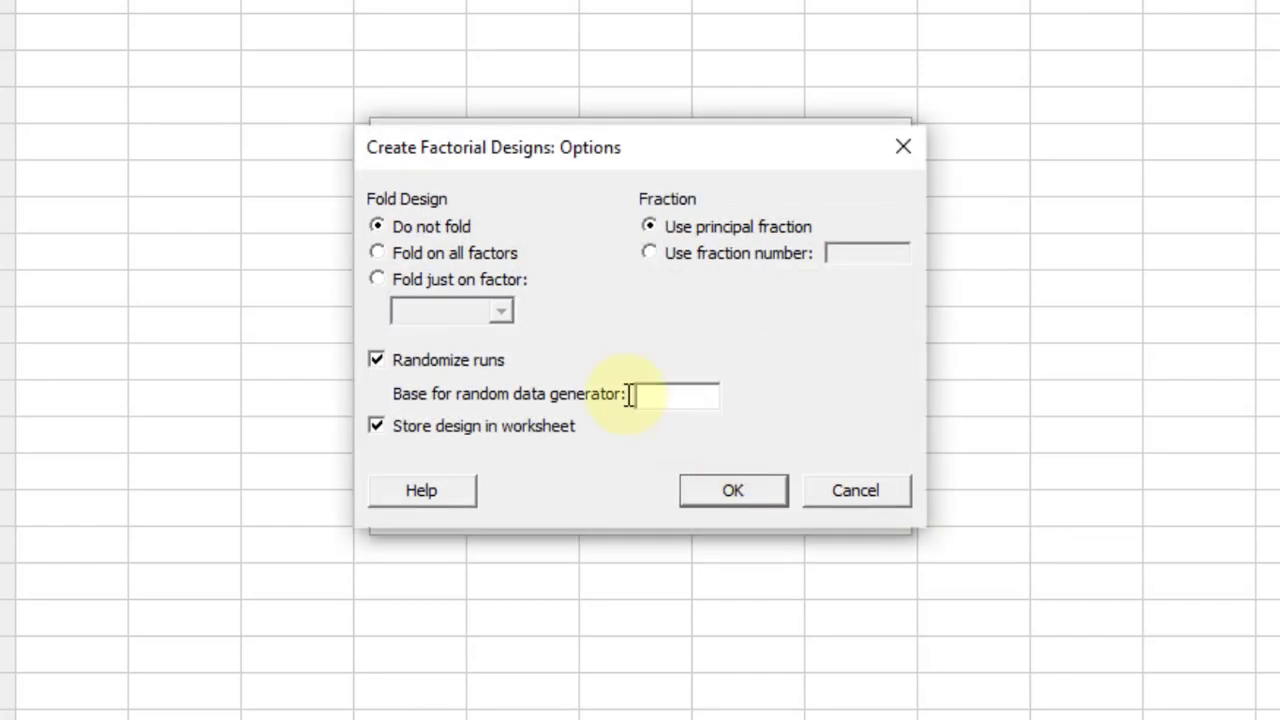
{"action": "left_click", "coordinate": [450, 364]}
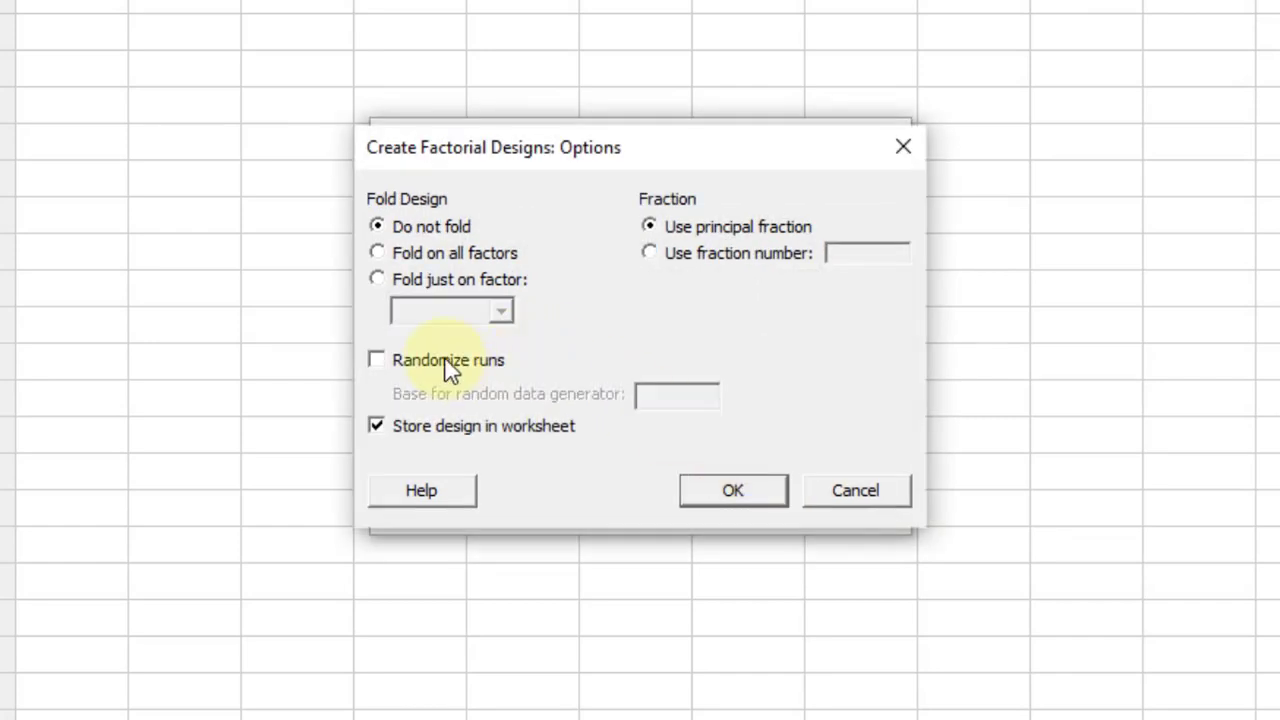
{"action": "left_click", "coordinate": [762, 500]}
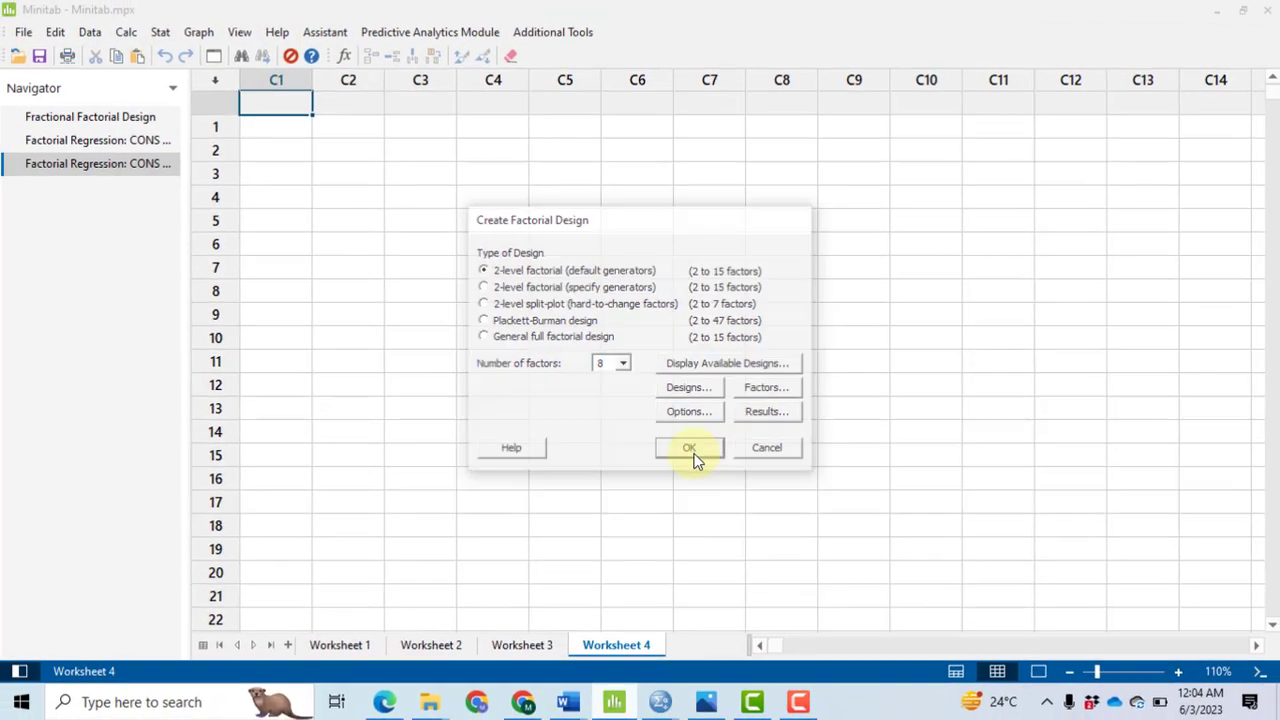
{"action": "left_click", "coordinate": [720, 502]}
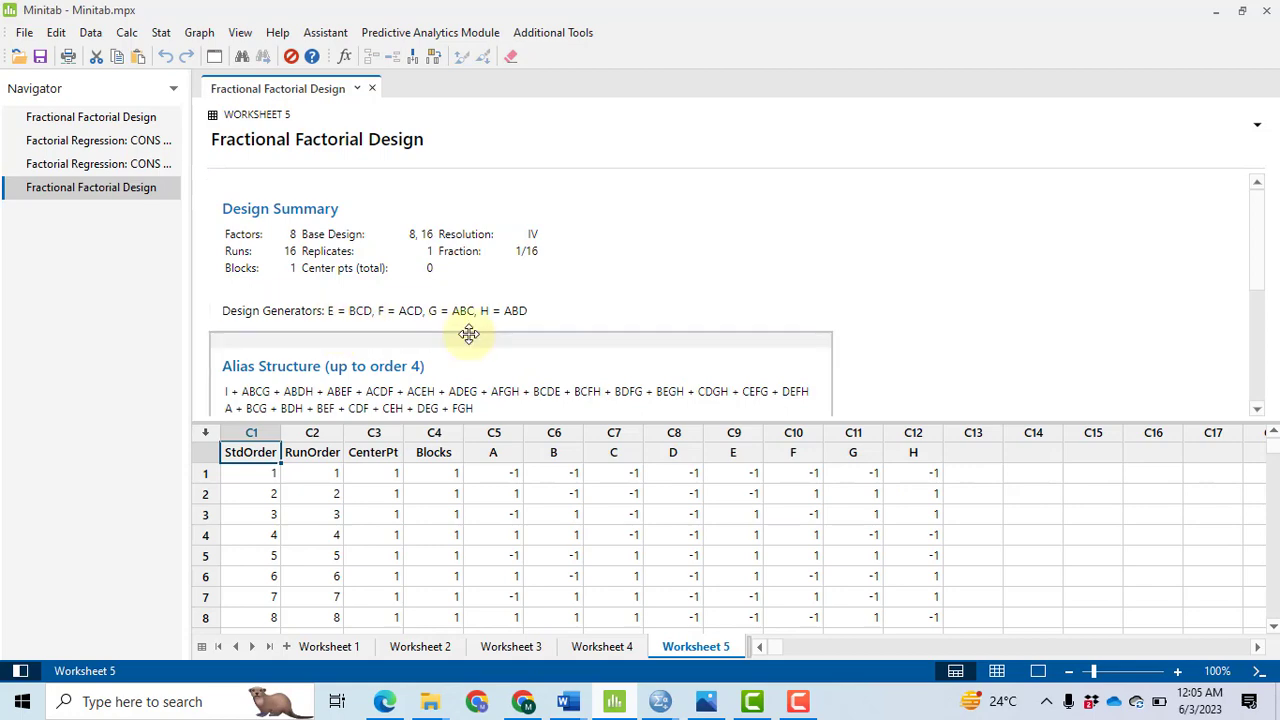
Step: Name column C13 CONS and fill rows 1-16 with 0.204, 0.662, 1.075, 0.404, 0.445, 0.662, 0.386, 1.157, 0.437, 0.839, 1.250, 0.594, 0.623, 0.830, 0.611, 1.347
{"action": "left_click", "coordinate": [999, 674]}
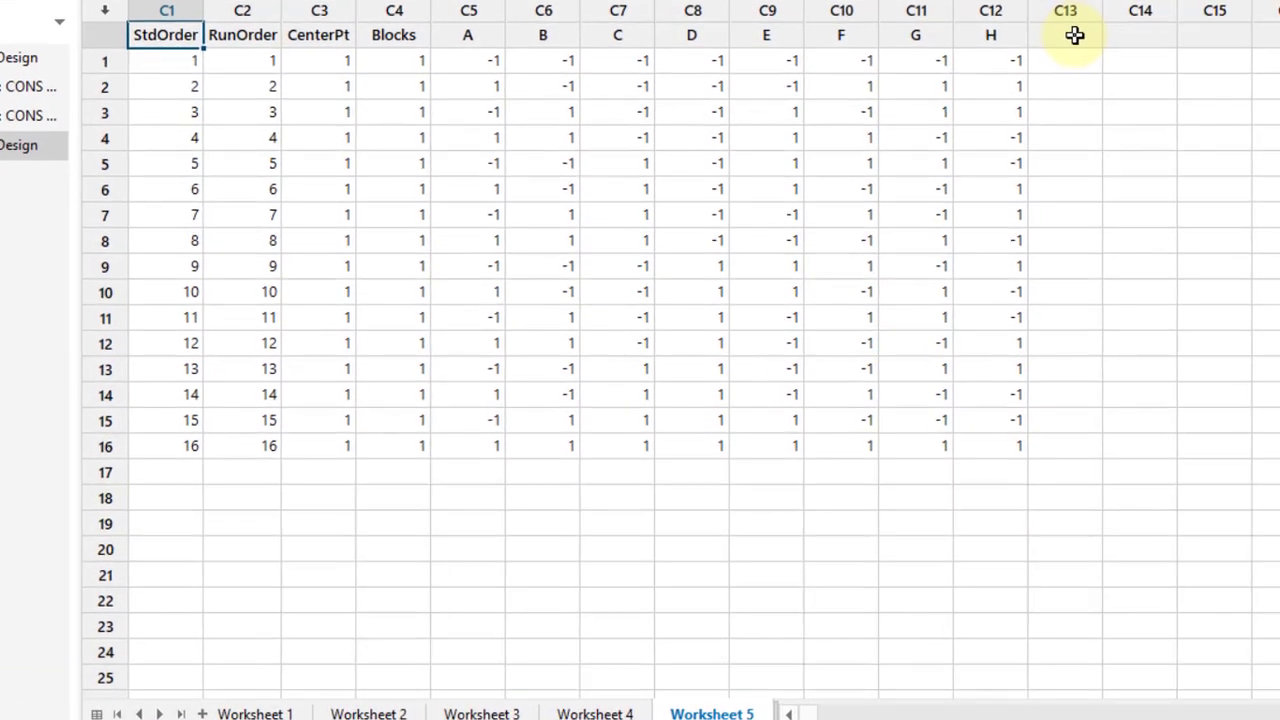
{"action": "left_click", "coordinate": [988, 99]}
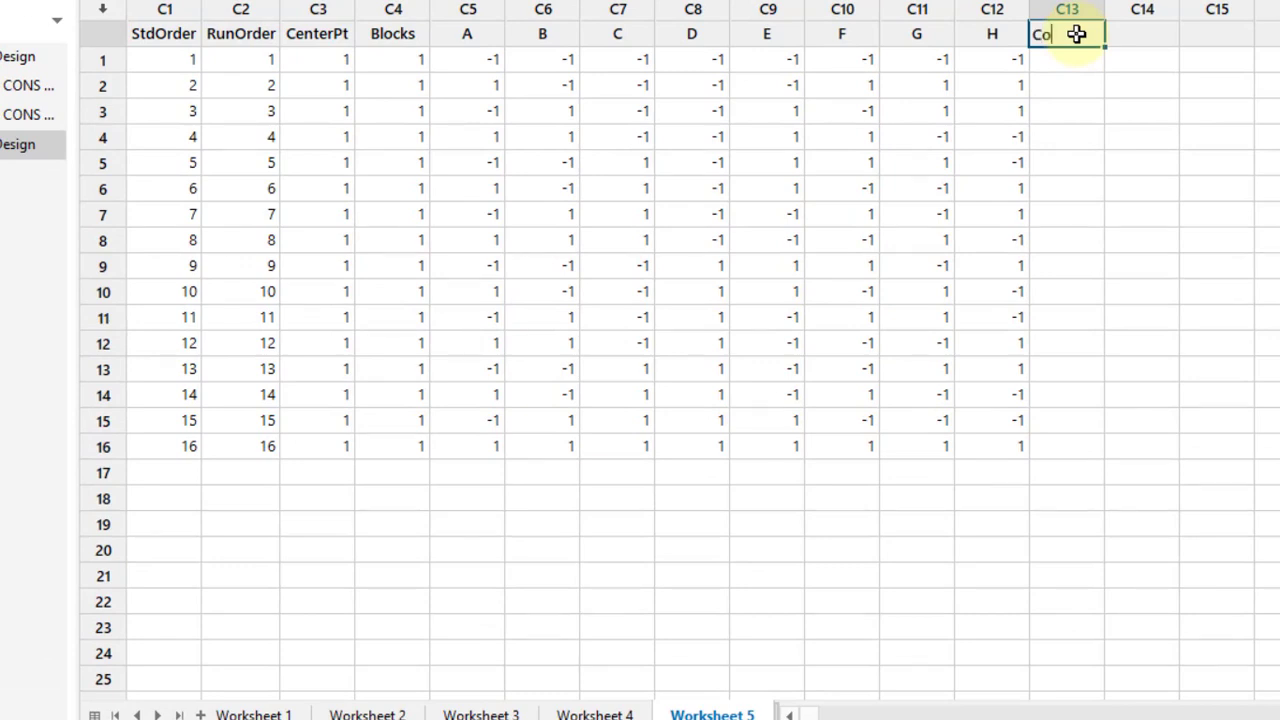
{"action": "type", "text": "CONS"}
{"action": "key", "text": "Return"}
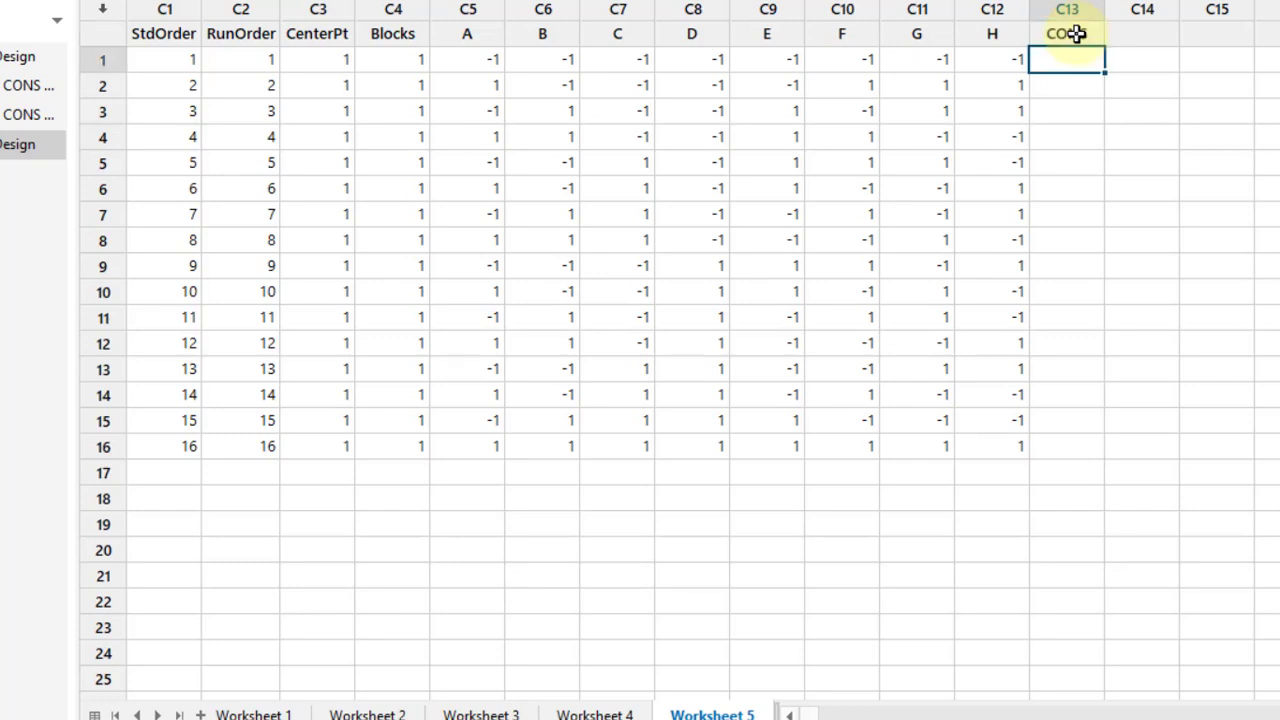
{"action": "type", "text": "2"}
{"action": "key", "text": "Return"}
{"action": "type", "text": "347"}
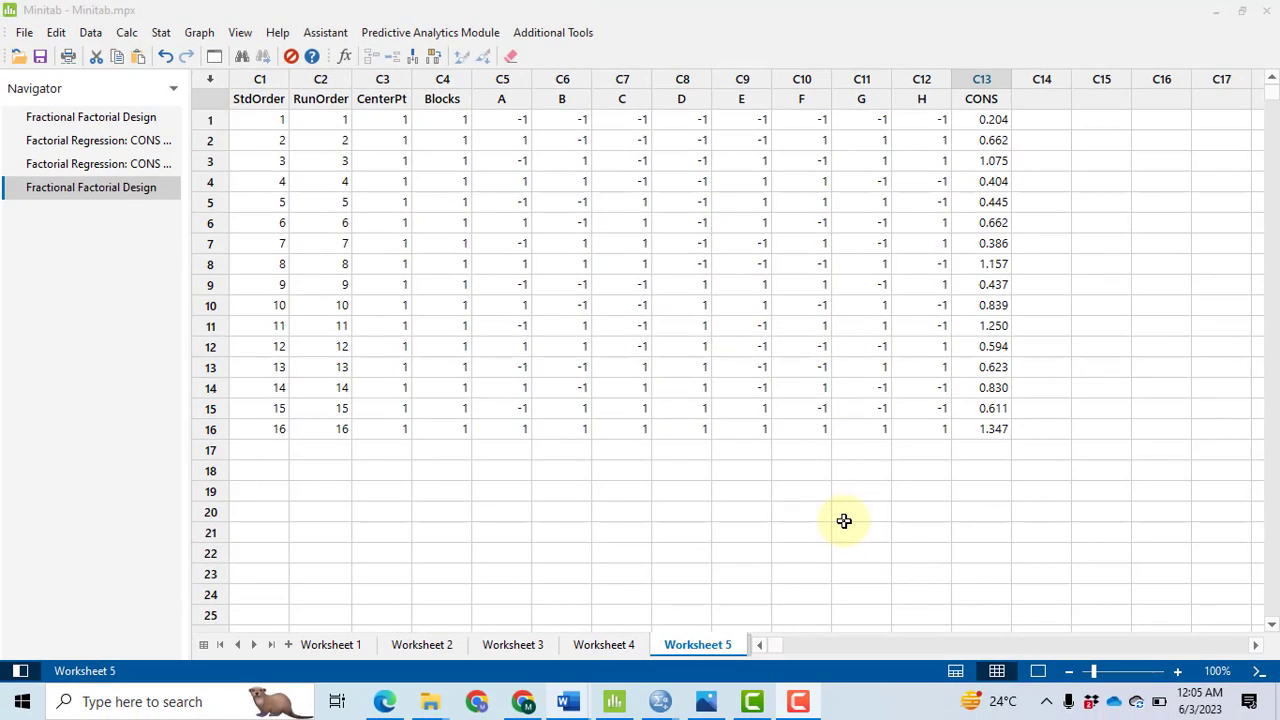
Step: Set up a factorial design analysis with CONS as the response
{"action": "left_click", "coordinate": [161, 34]}
{"action": "mouse_move", "coordinate": [230, 122]}
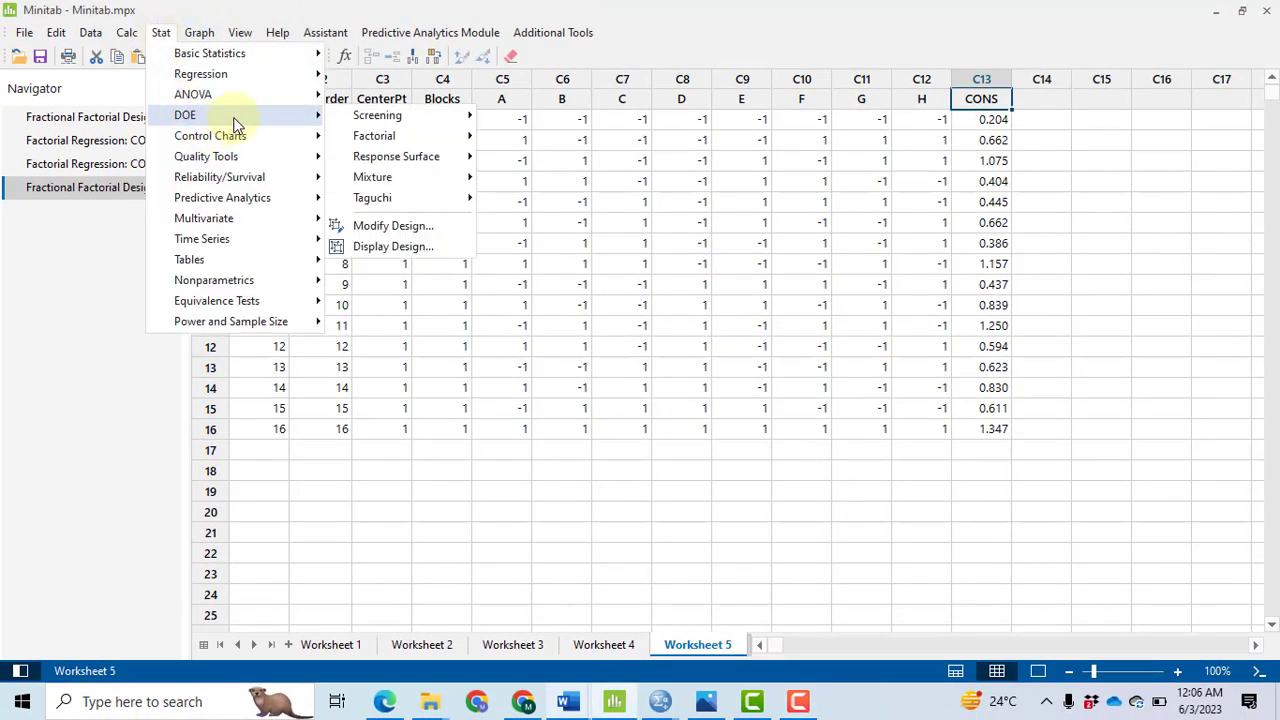
{"action": "mouse_move", "coordinate": [403, 133]}
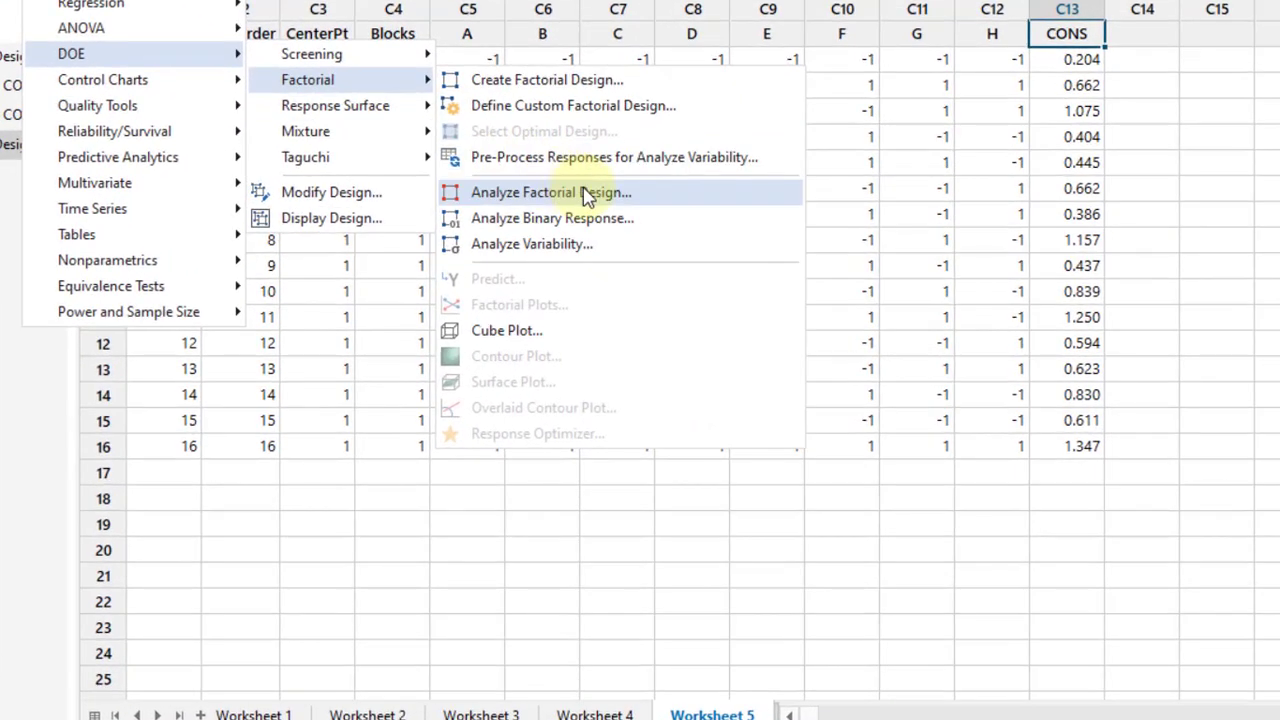
{"action": "left_click", "coordinate": [589, 195]}
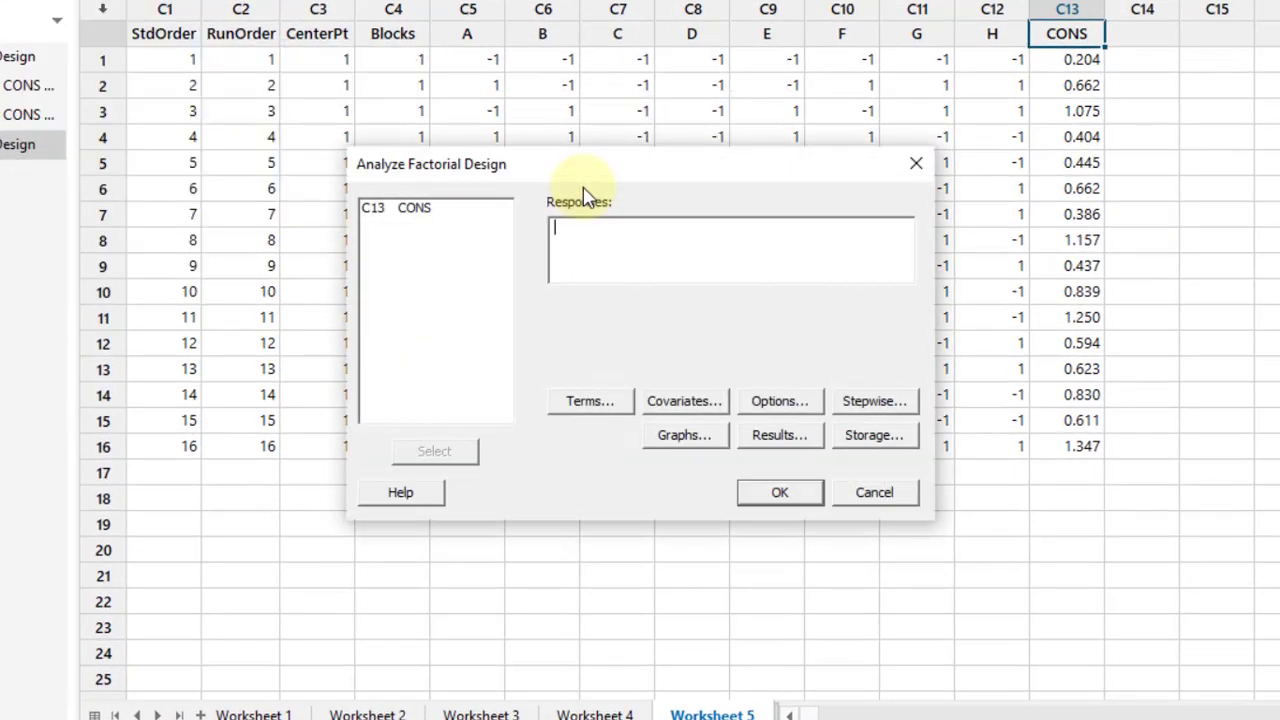
{"action": "left_click", "coordinate": [417, 216]}
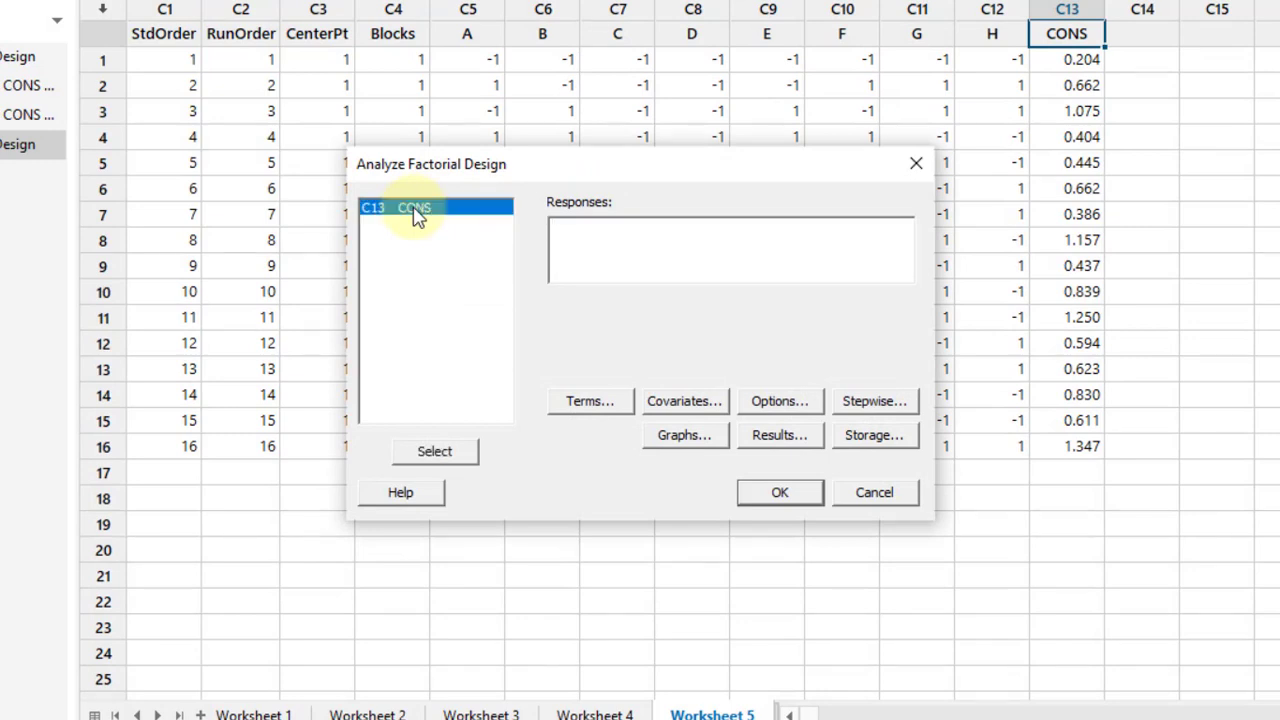
{"action": "left_click", "coordinate": [436, 455]}
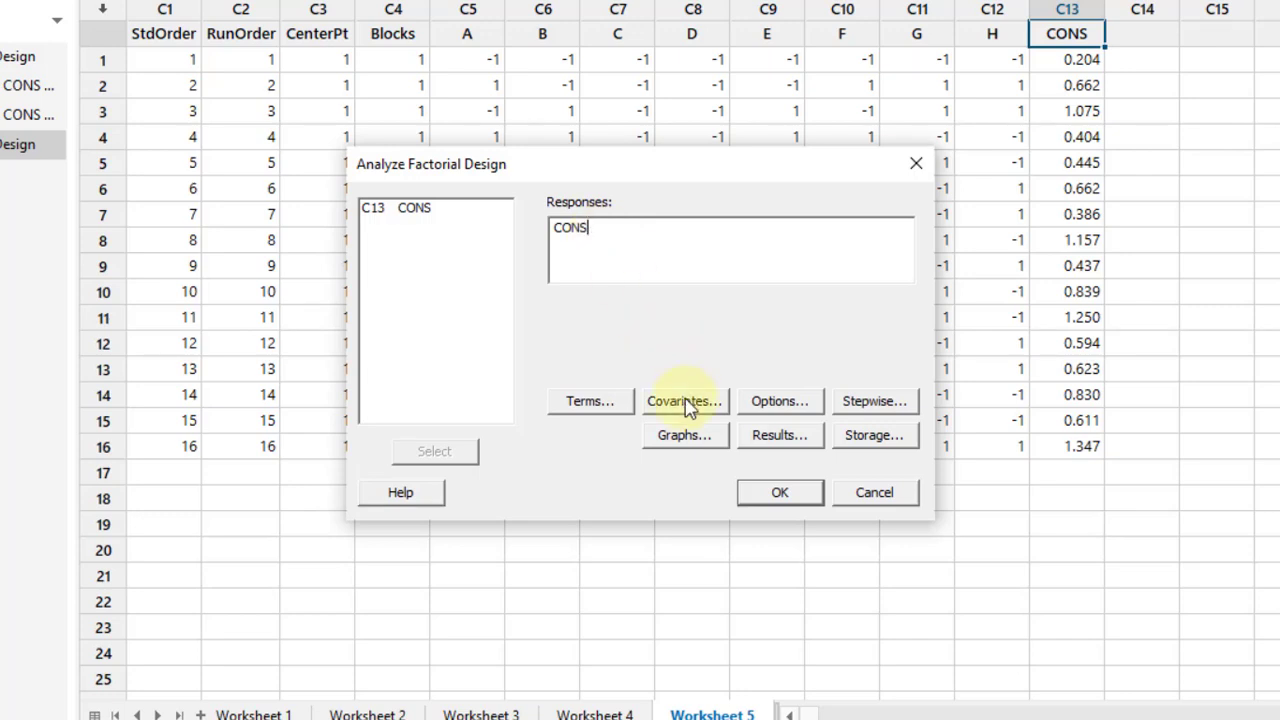
Step: Choose four-in-one residual plots alongside the Pareto effects plot and run the analysis
{"action": "left_click", "coordinate": [685, 438]}
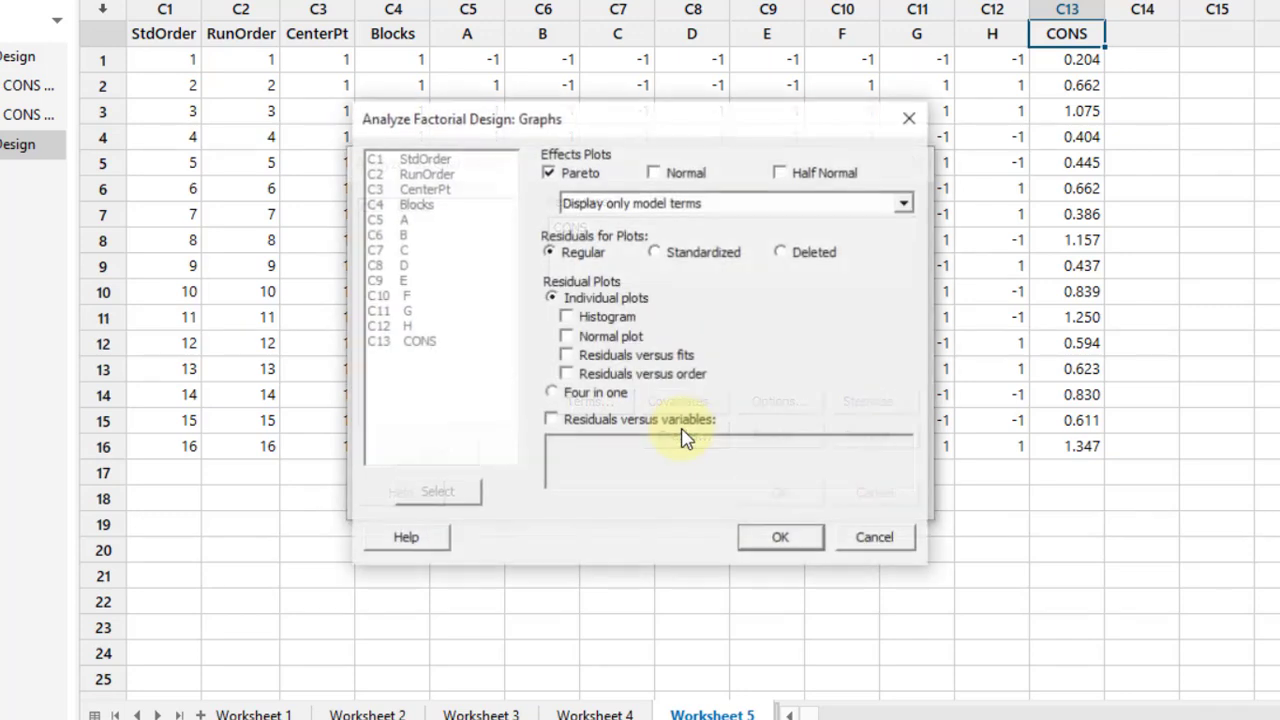
{"action": "left_click", "coordinate": [572, 398]}
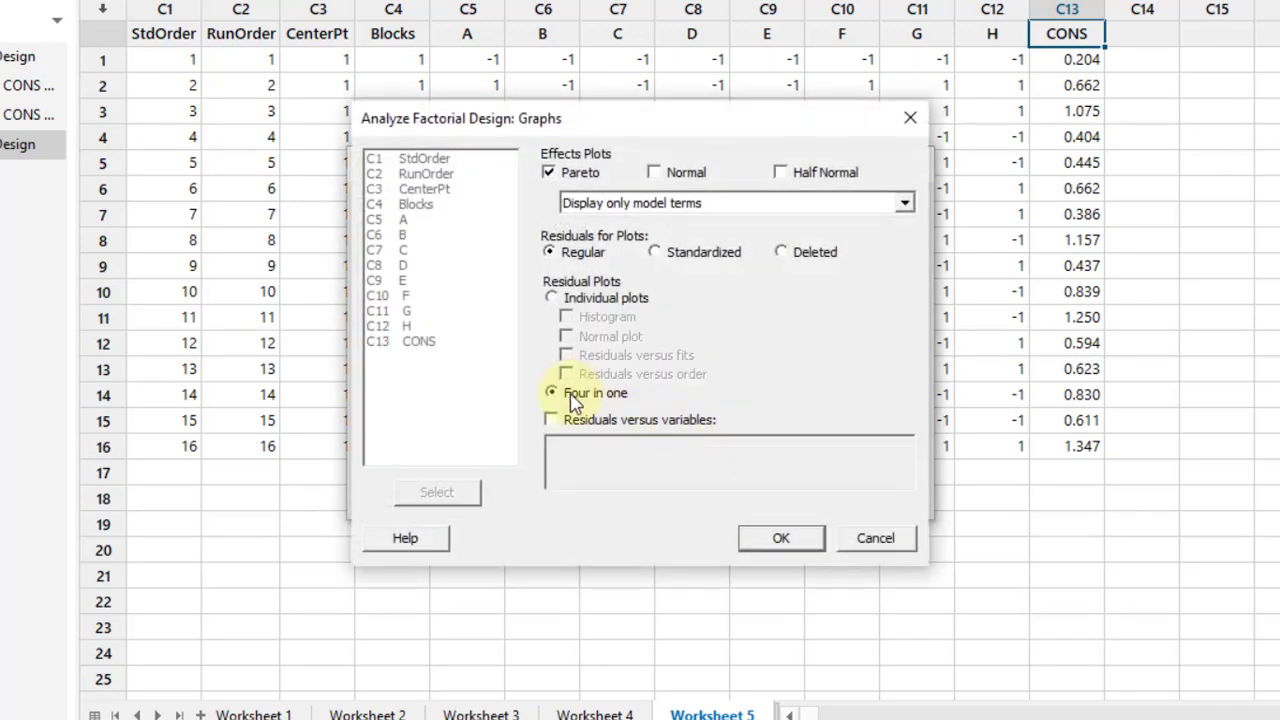
{"action": "left_click", "coordinate": [805, 541]}
{"action": "left_click", "coordinate": [785, 494]}
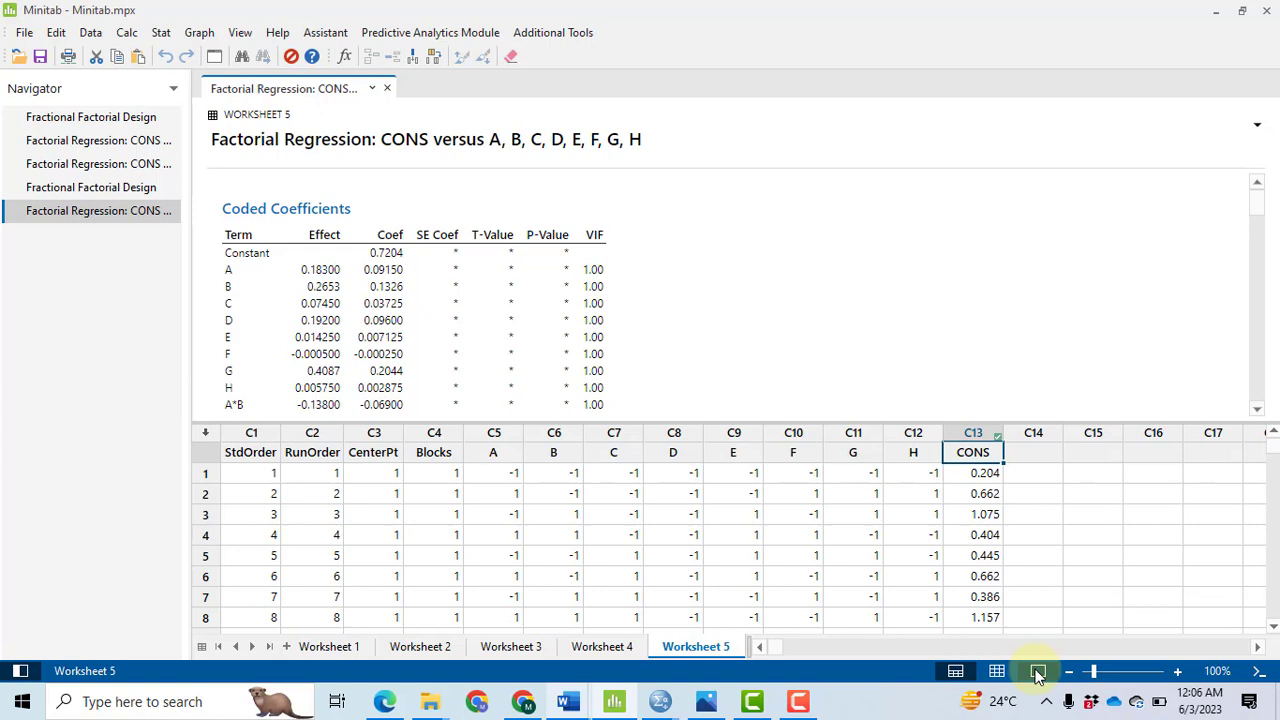
Step: Examine the coded coefficients, the Analysis of Variance table and the regression equation for CONS in an enlarged output-only view
{"action": "left_click", "coordinate": [1037, 672]}
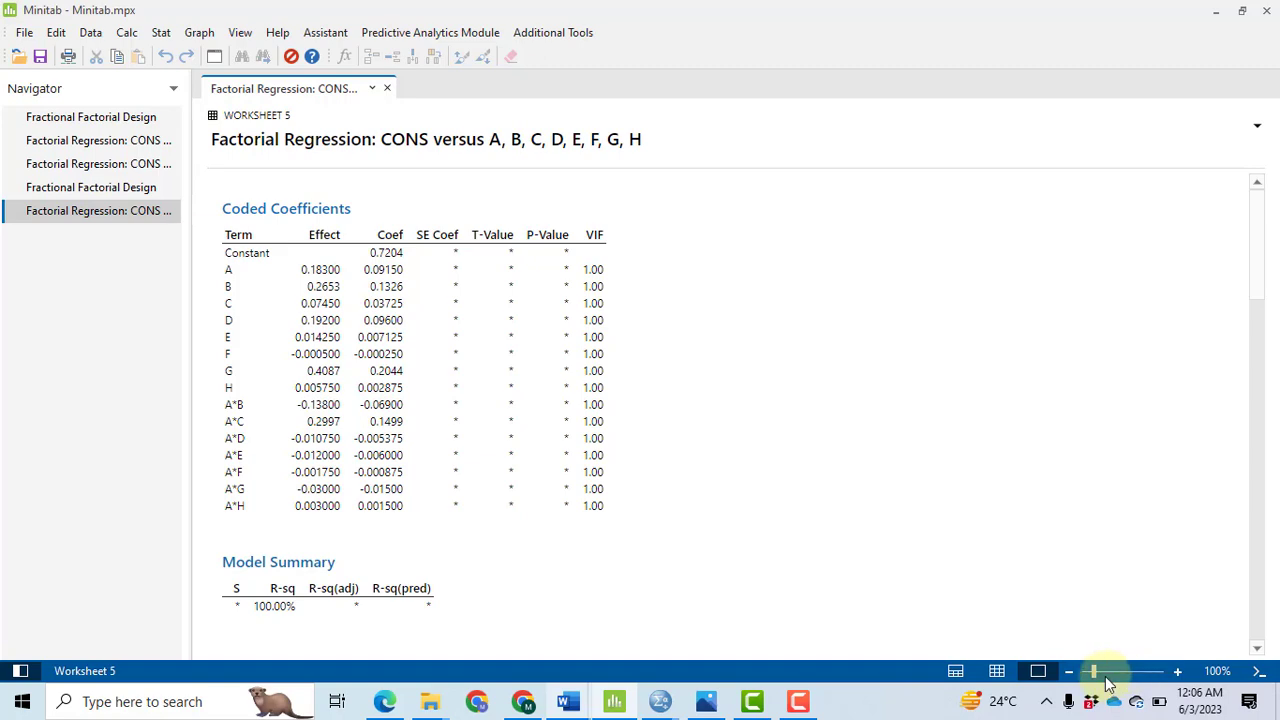
{"action": "left_click", "coordinate": [800, 597]}
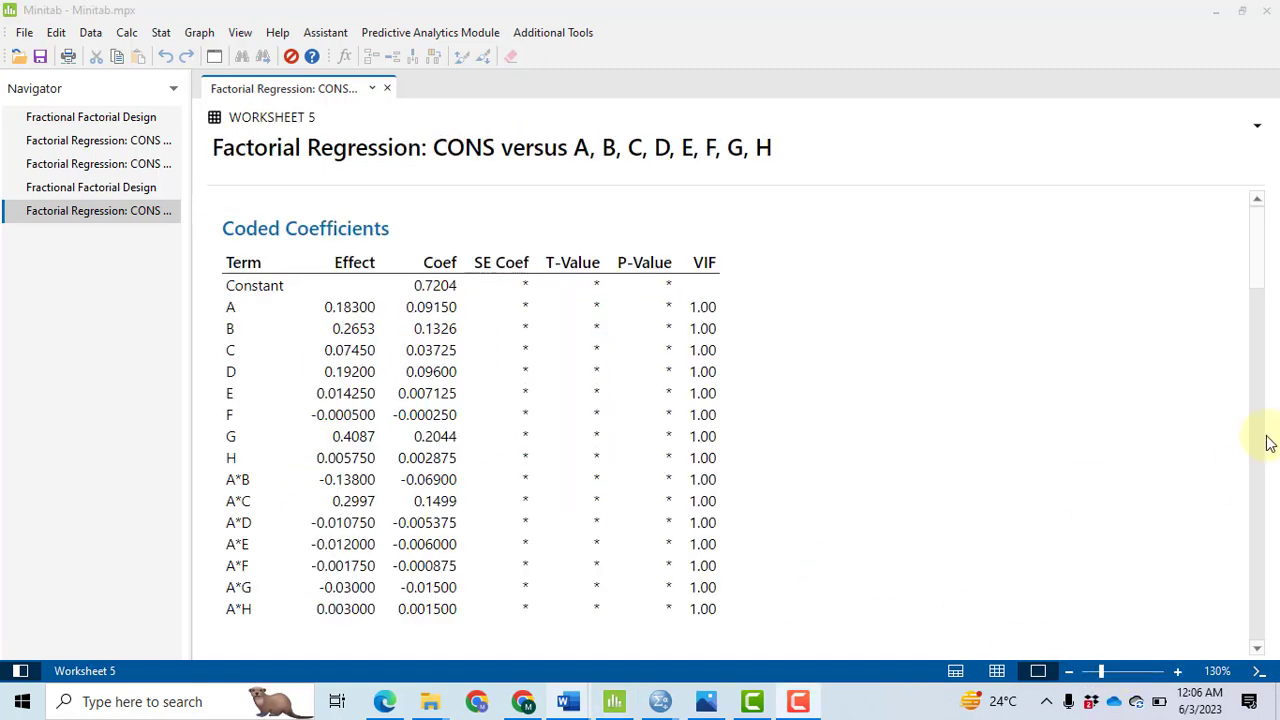
{"action": "left_click_drag", "start_coordinate": [1260, 240], "coordinate": [1218, 342]}
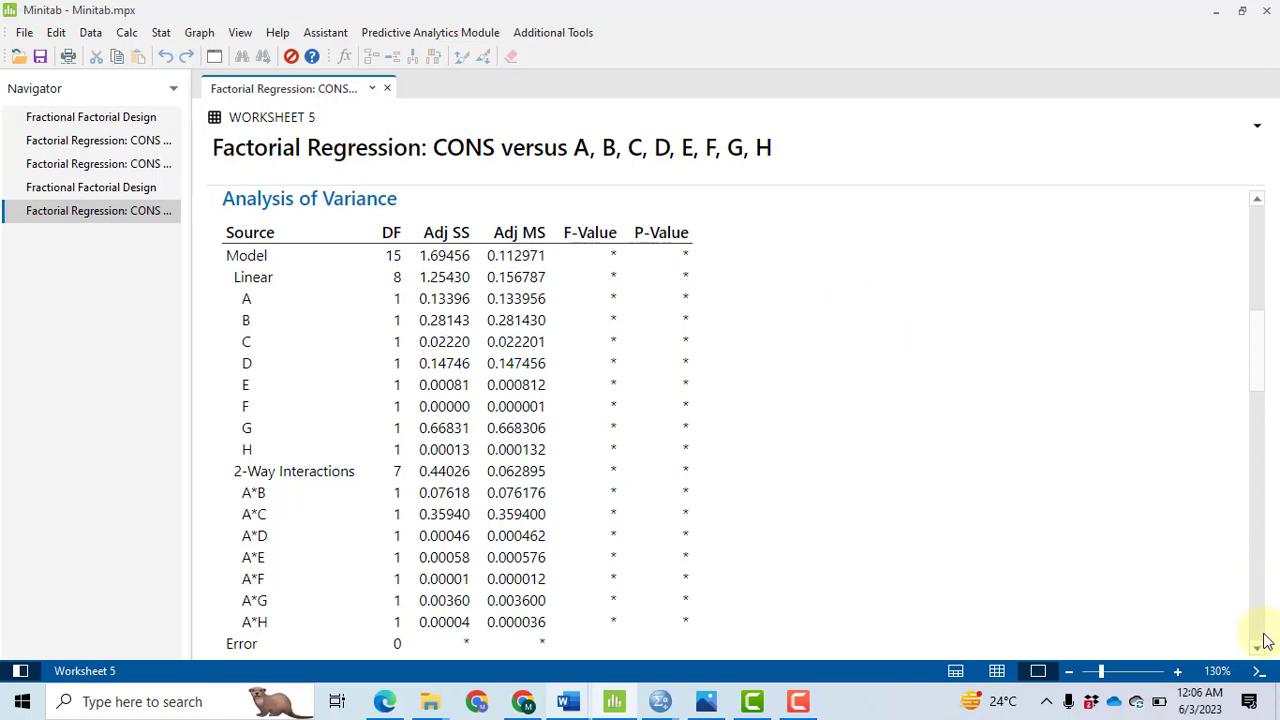
{"action": "scroll", "coordinate": [703, 624], "scroll_direction": "down", "scroll_amount": 3}
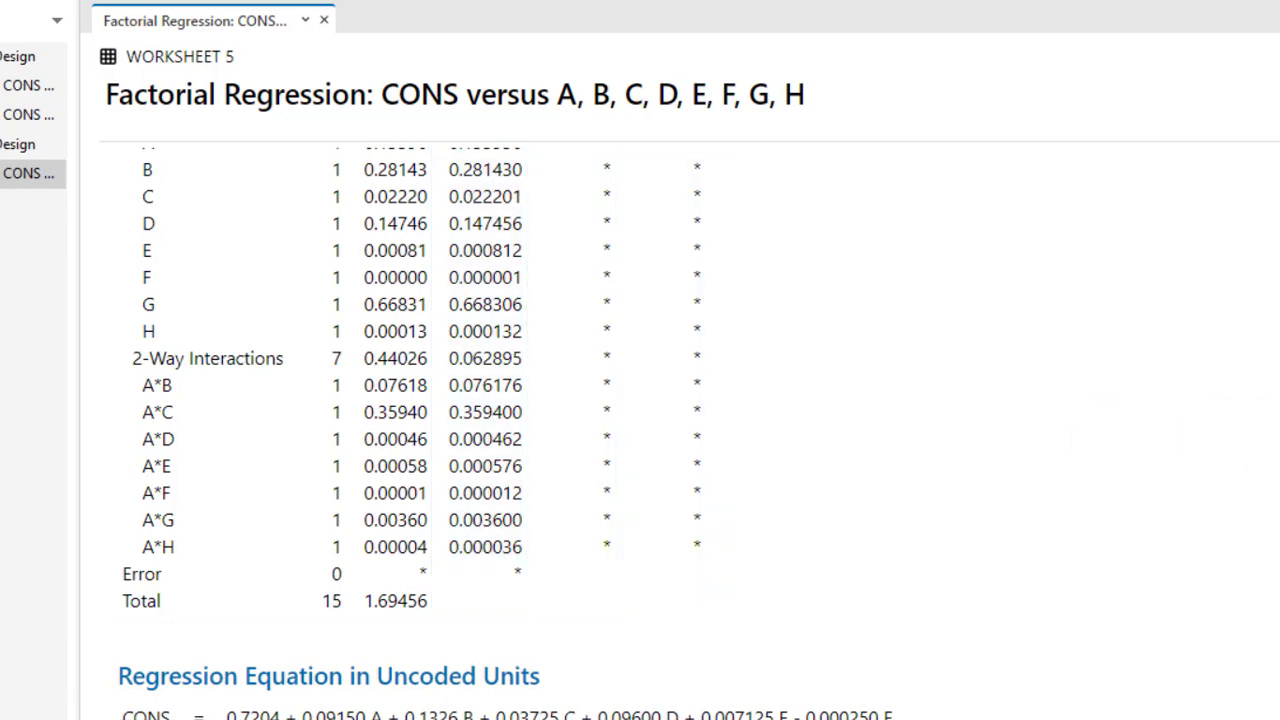
{"action": "scroll", "coordinate": [640, 420], "scroll_direction": "up", "scroll_amount": 6}
{"action": "scroll", "coordinate": [640, 420], "scroll_direction": "down", "scroll_amount": 4}
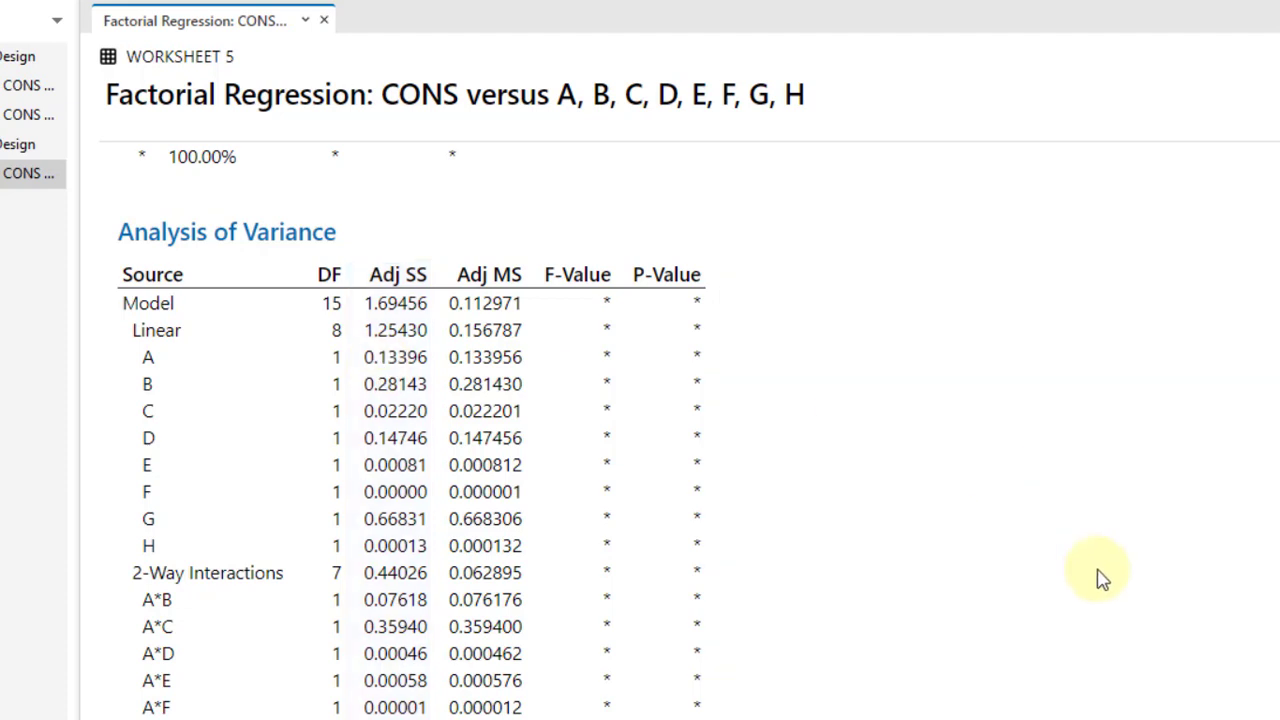
{"action": "scroll", "coordinate": [487, 280], "scroll_direction": "down", "scroll_amount": 3}
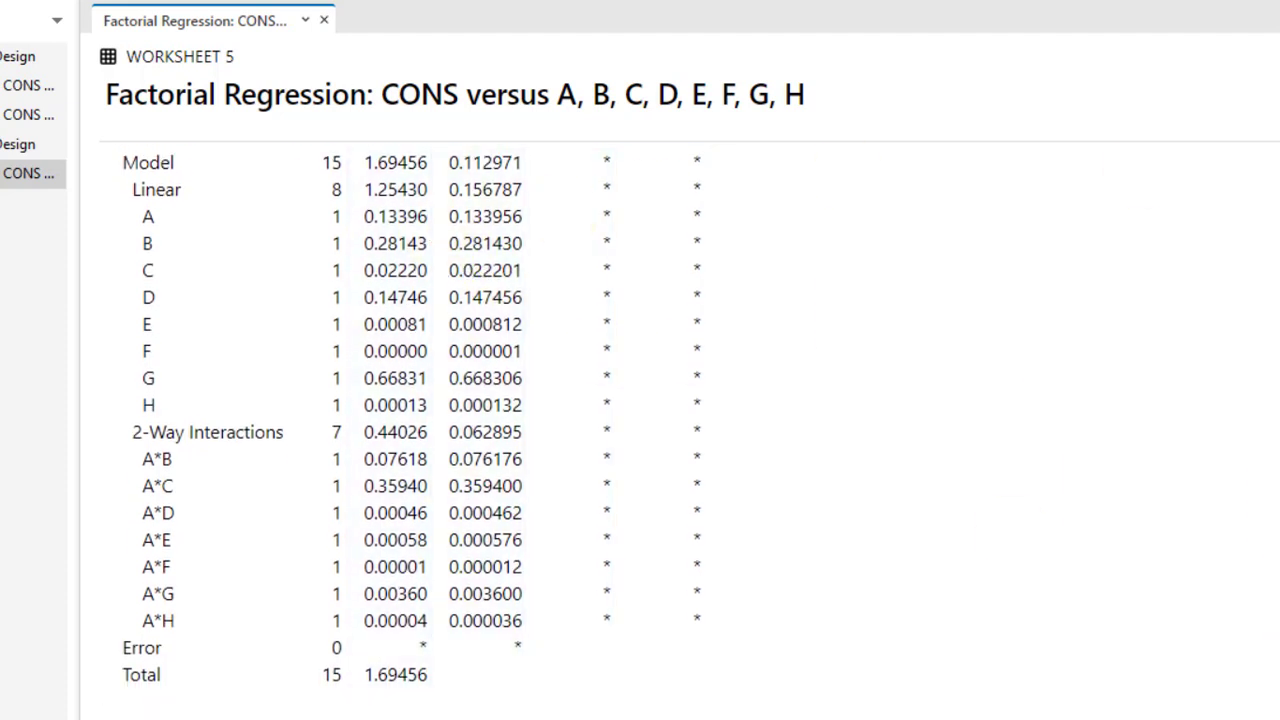
{"action": "scroll", "coordinate": [371, 177], "scroll_direction": "up", "scroll_amount": 2}
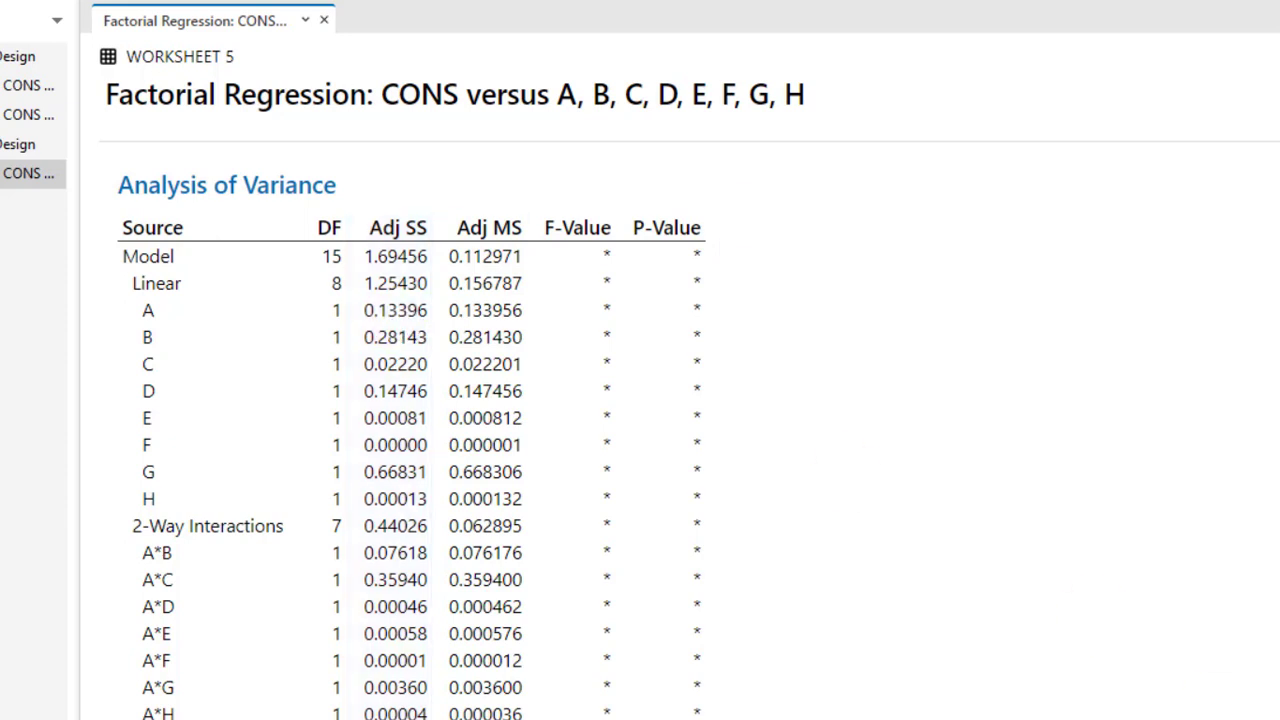
{"action": "scroll", "coordinate": [790, 622], "scroll_direction": "down", "scroll_amount": 5}
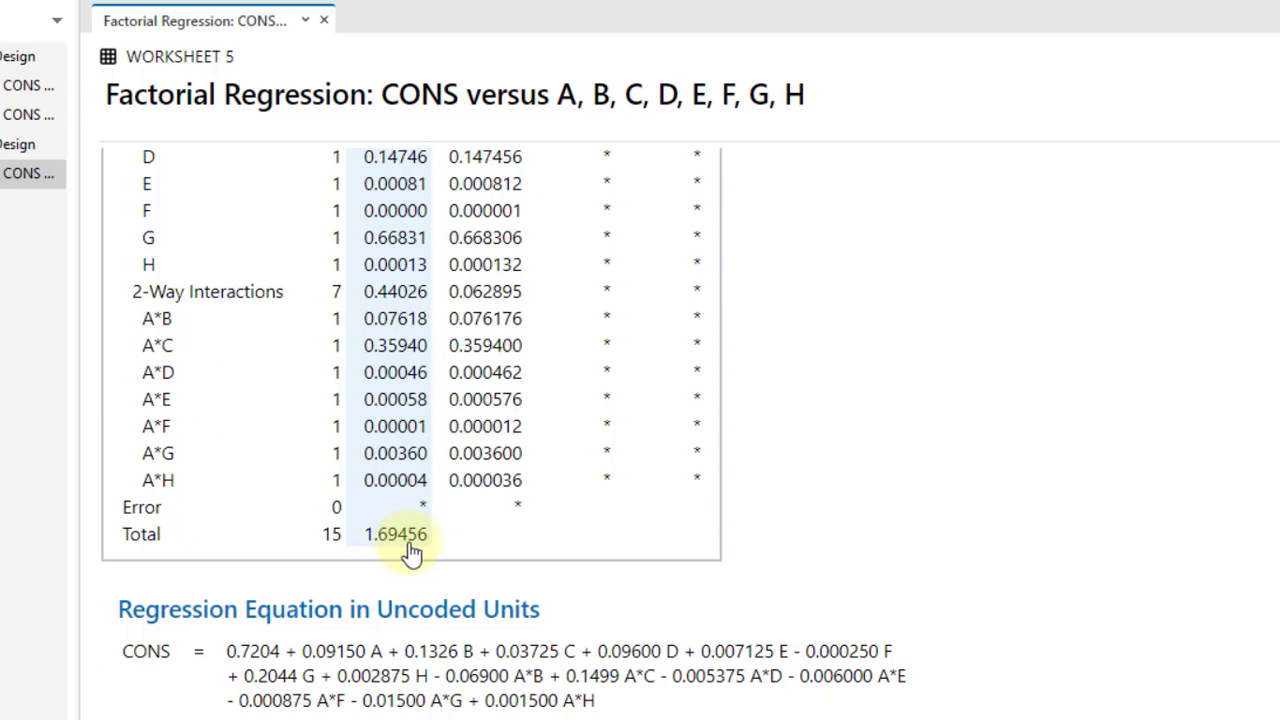
{"action": "scroll", "coordinate": [500, 430], "scroll_direction": "up", "scroll_amount": 4}
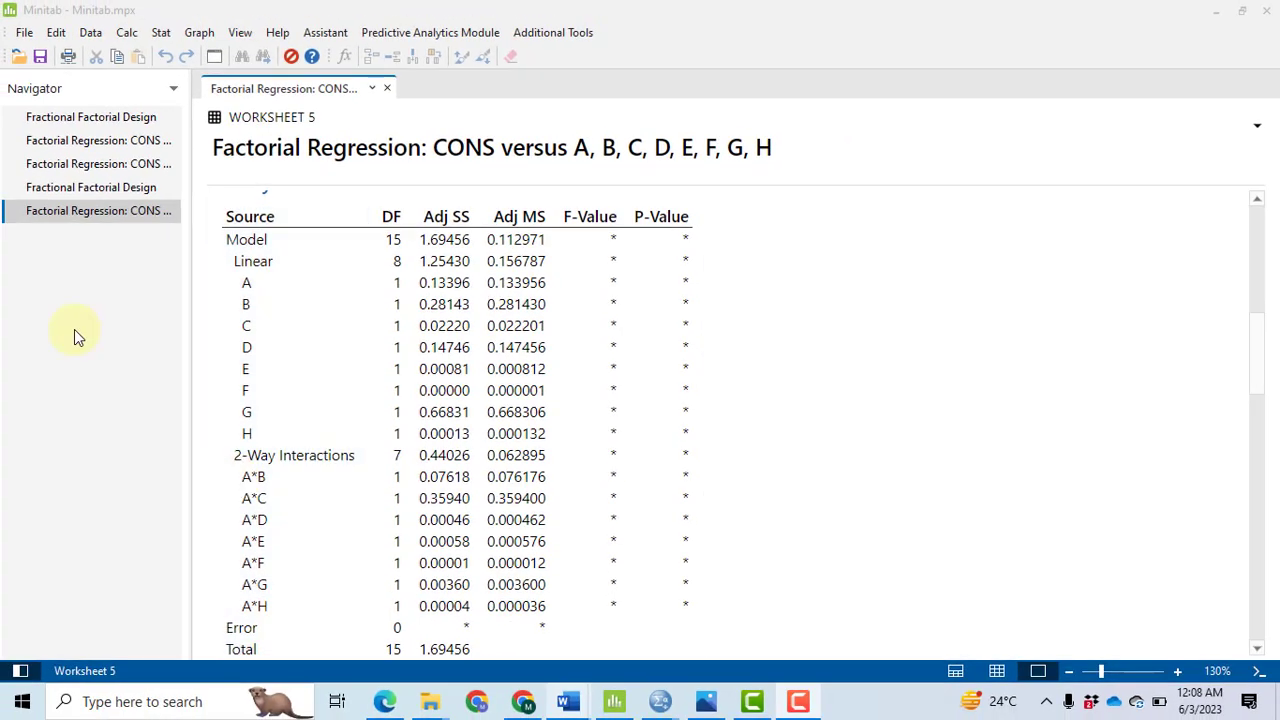
Step: Rerun the factorial analysis of CONS with a Half Normal effects plot instead of Pareto and review that plot
{"action": "left_click", "coordinate": [162, 36]}
{"action": "mouse_move", "coordinate": [257, 118]}
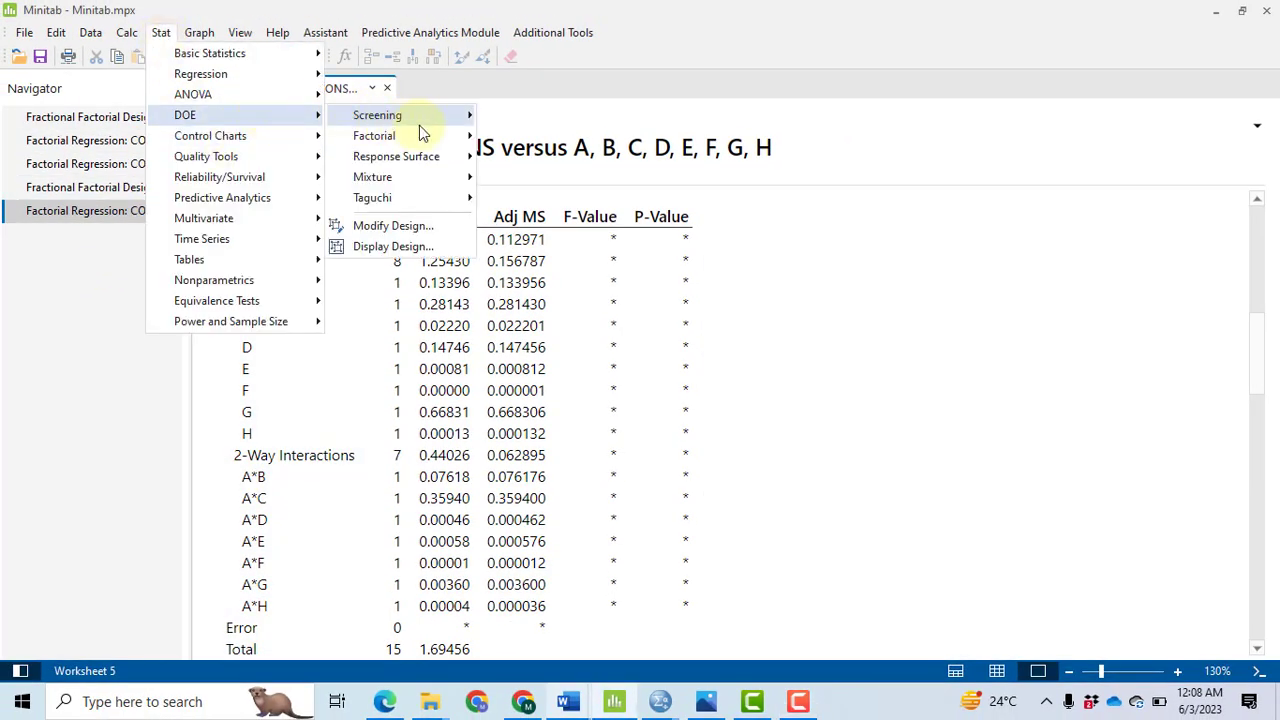
{"action": "mouse_move", "coordinate": [450, 145]}
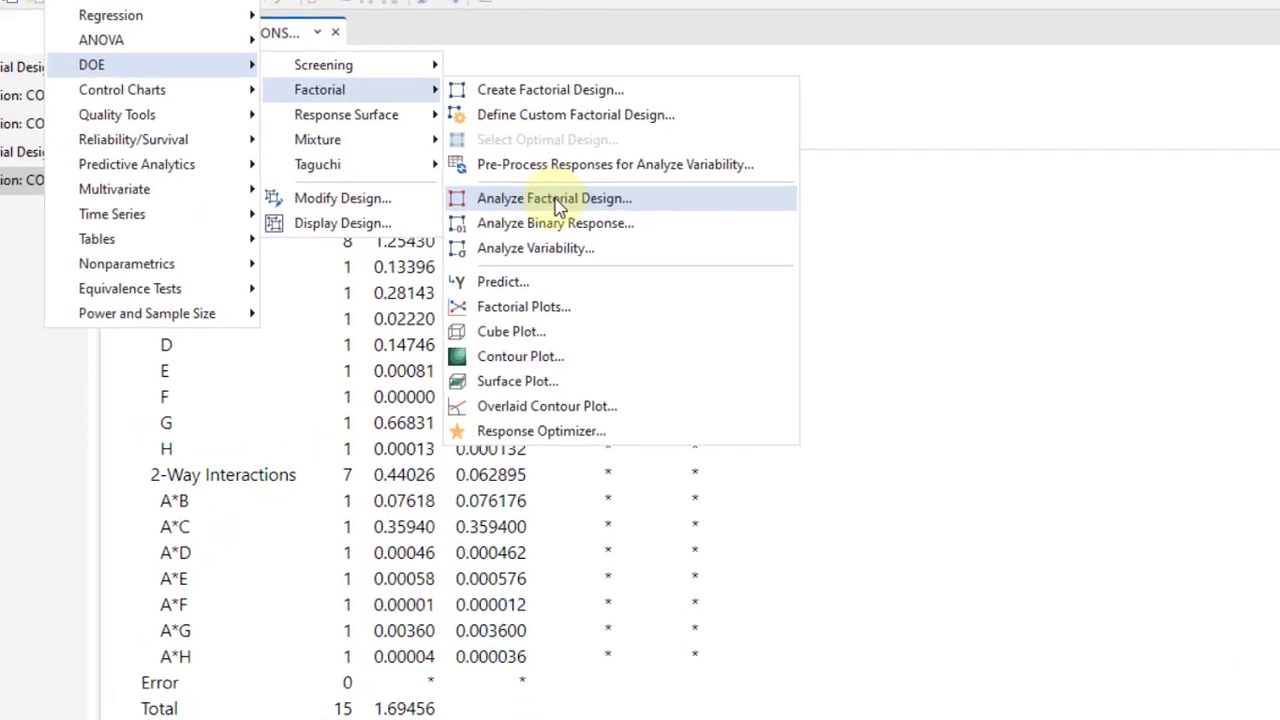
{"action": "left_click", "coordinate": [555, 197]}
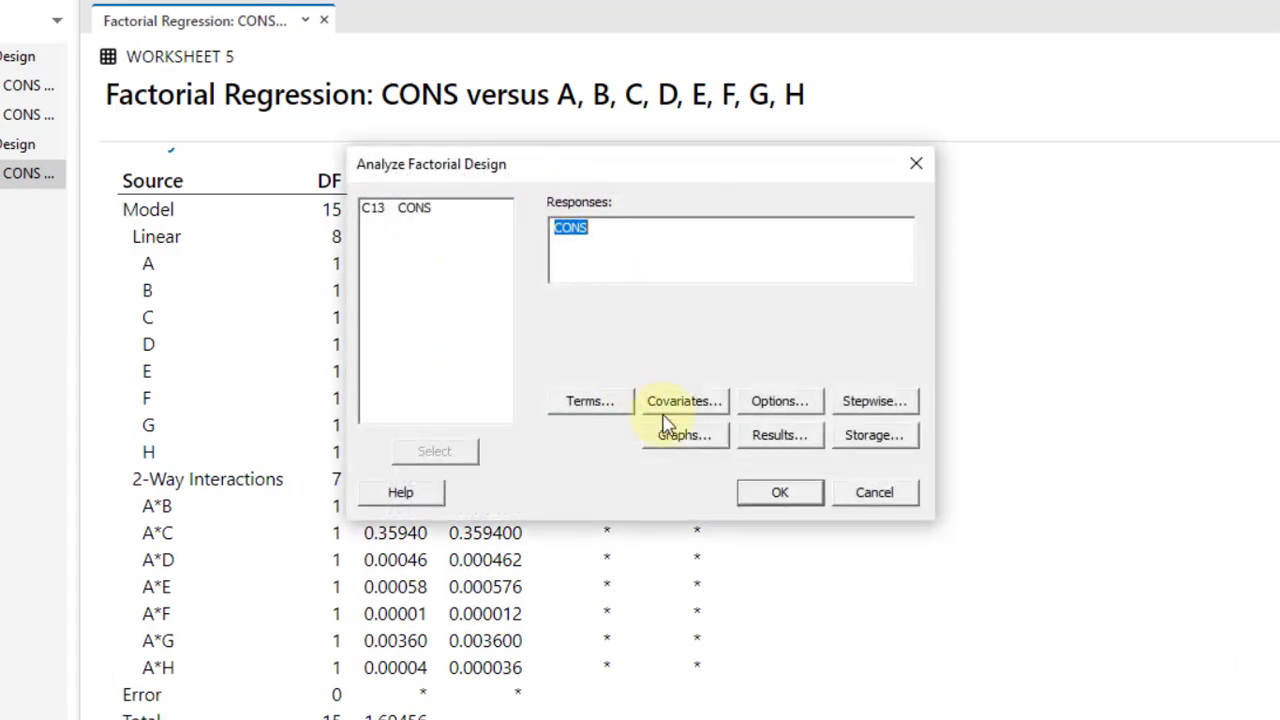
{"action": "left_click", "coordinate": [686, 437]}
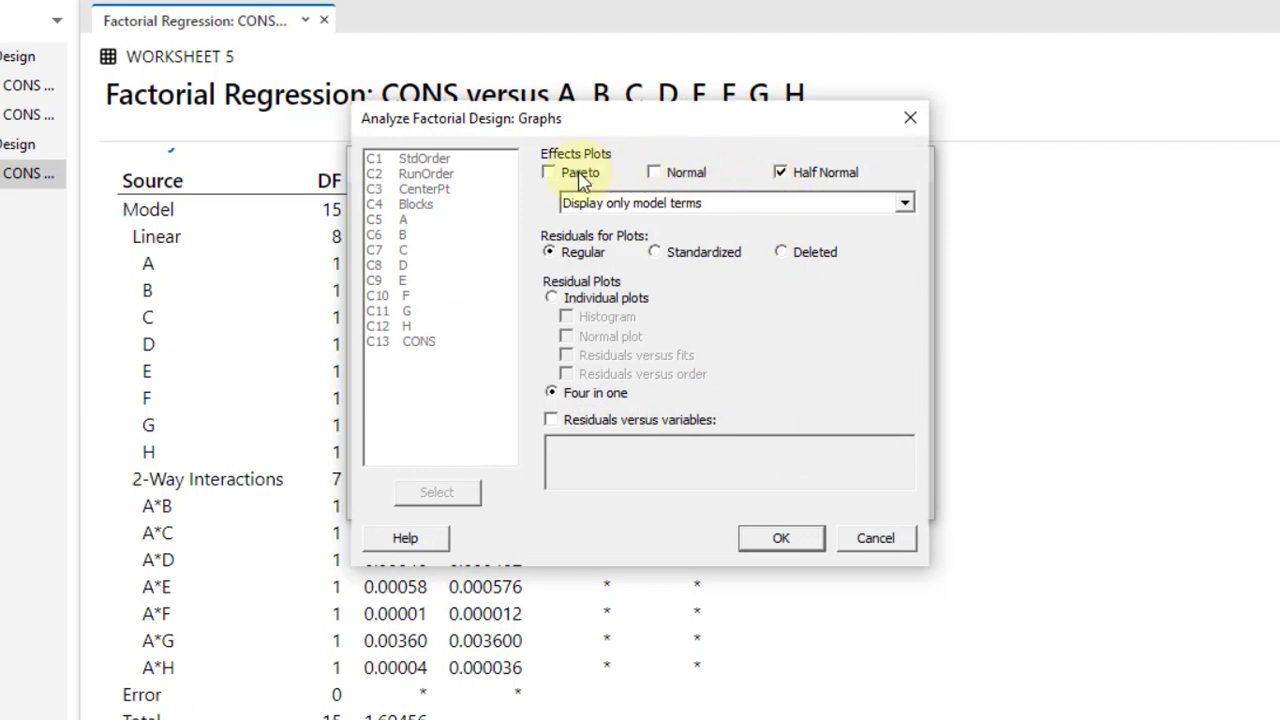
{"action": "left_click", "coordinate": [802, 540]}
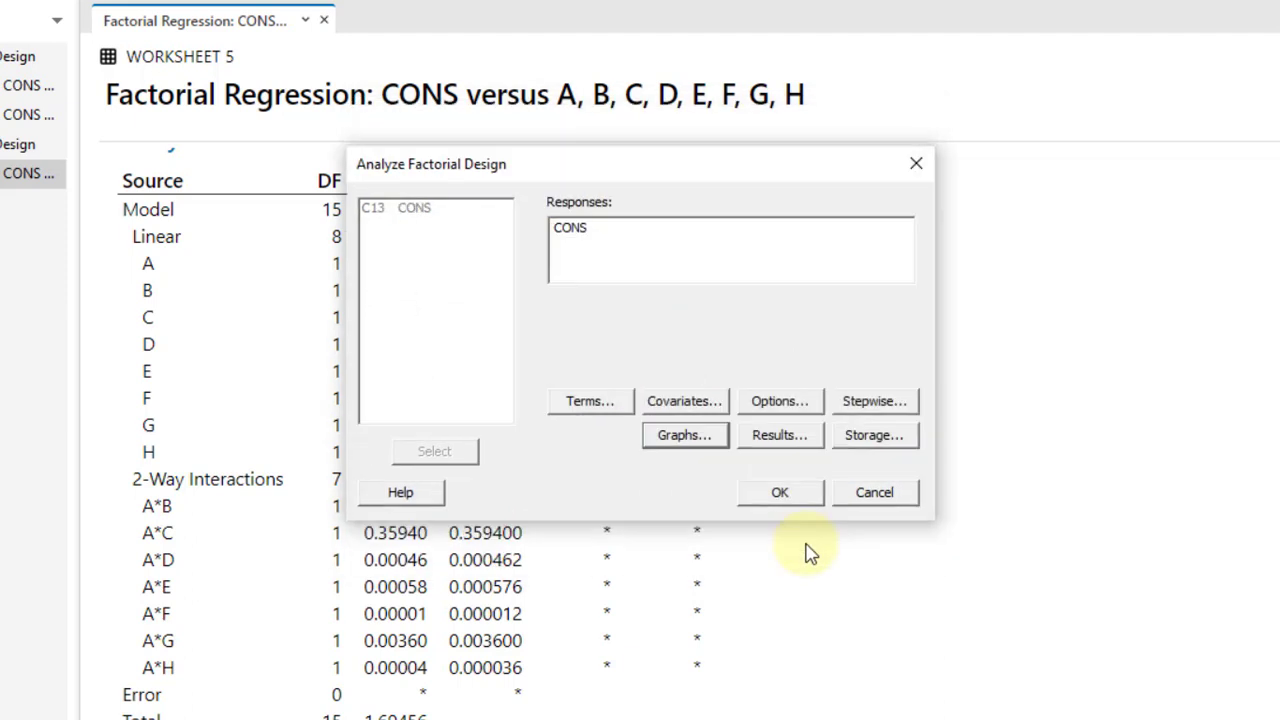
{"action": "left_click", "coordinate": [781, 493]}
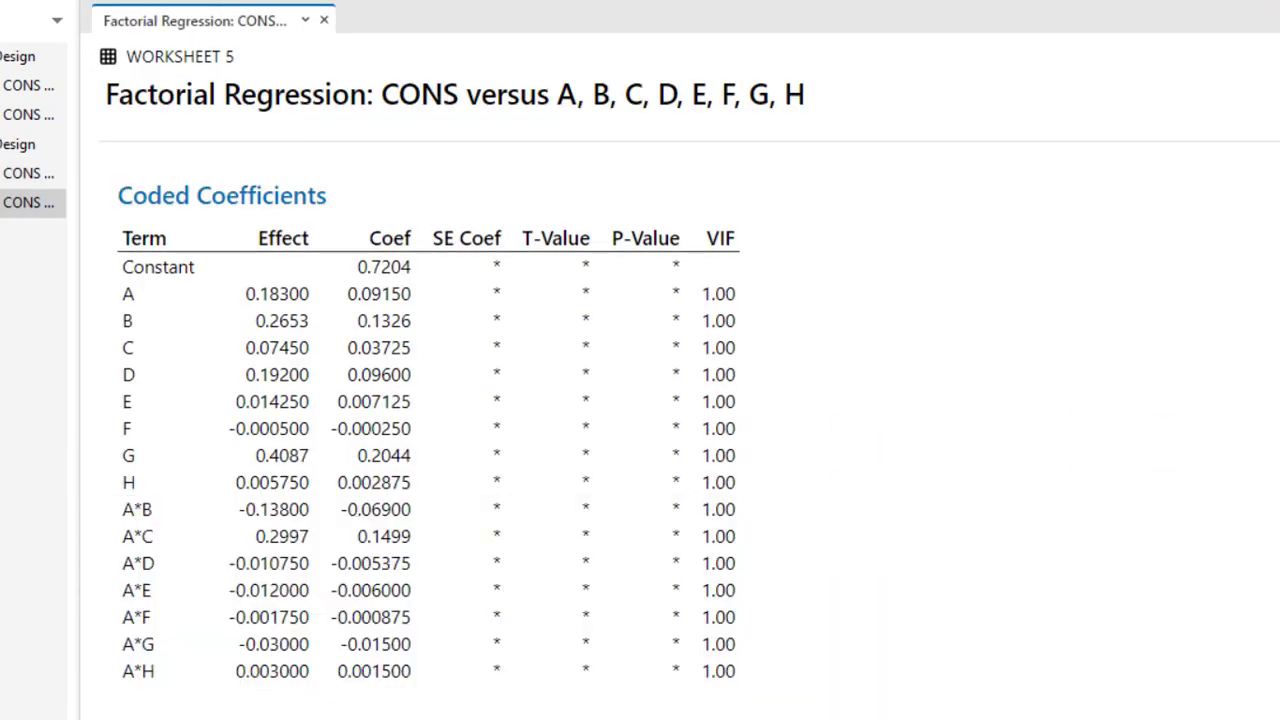
{"action": "scroll", "coordinate": [640, 430], "scroll_direction": "down", "scroll_amount": 20}
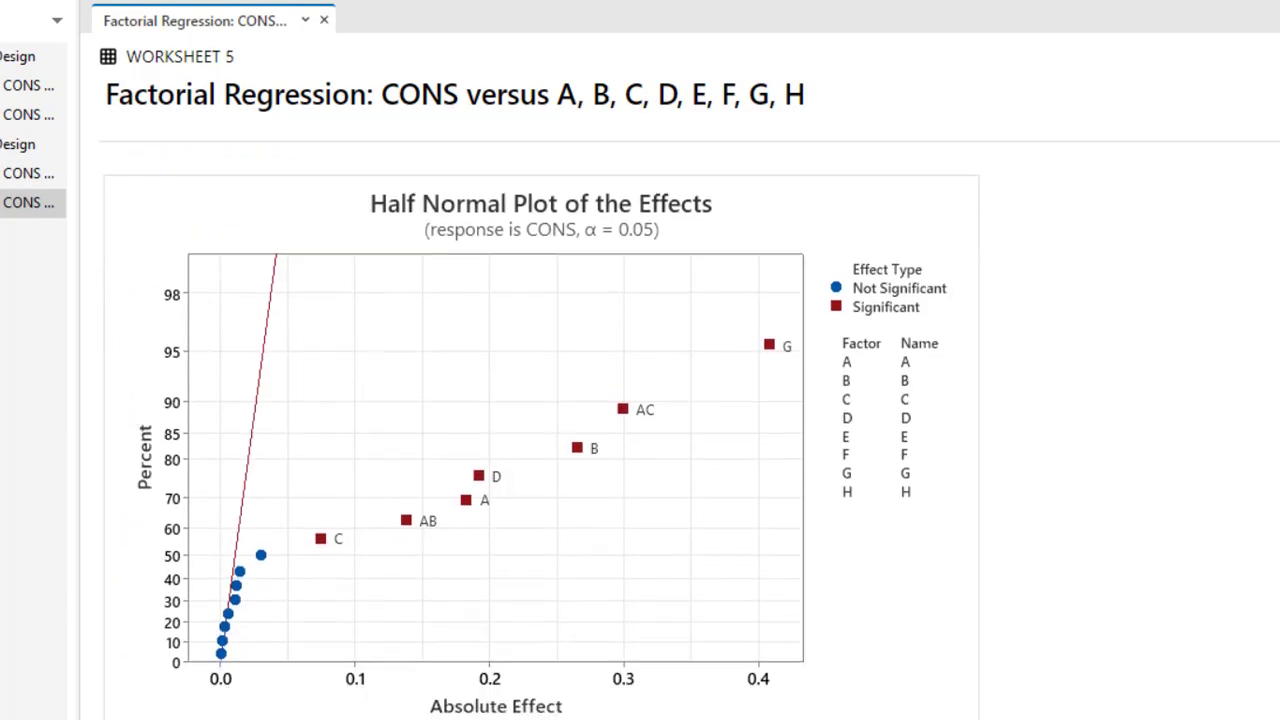
{"action": "scroll", "coordinate": [540, 430], "scroll_direction": "down", "scroll_amount": 2}
{"action": "scroll", "coordinate": [540, 430], "scroll_direction": "up", "scroll_amount": 1}
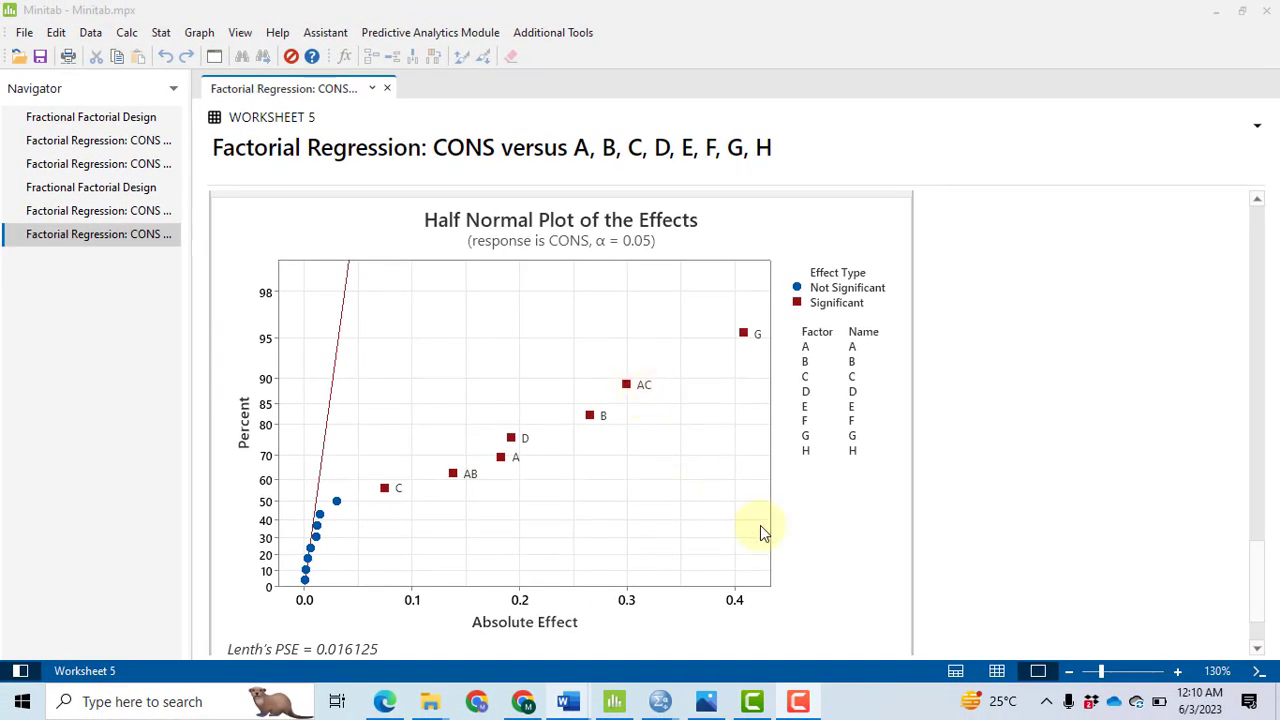
Step: Reopen the factorial design analysis for CONS and remove all selected terms from the model
{"action": "left_click", "coordinate": [161, 32]}
{"action": "mouse_move", "coordinate": [270, 118]}
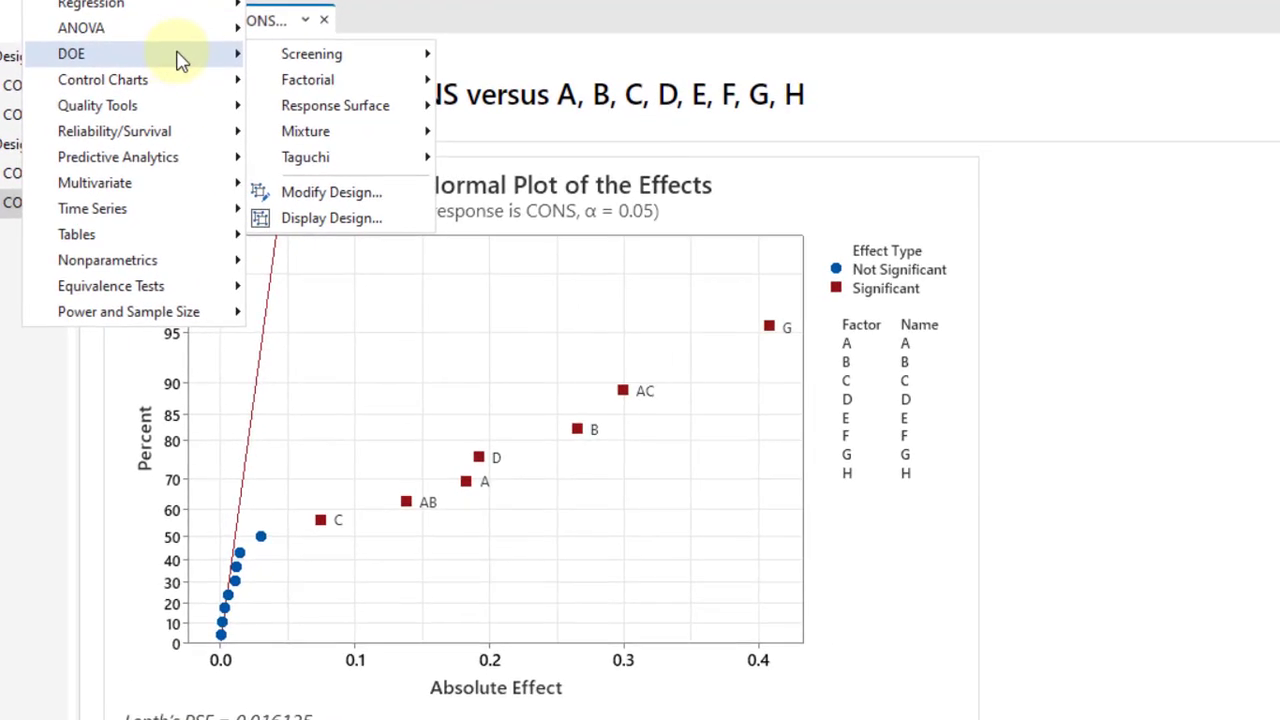
{"action": "mouse_move", "coordinate": [440, 147]}
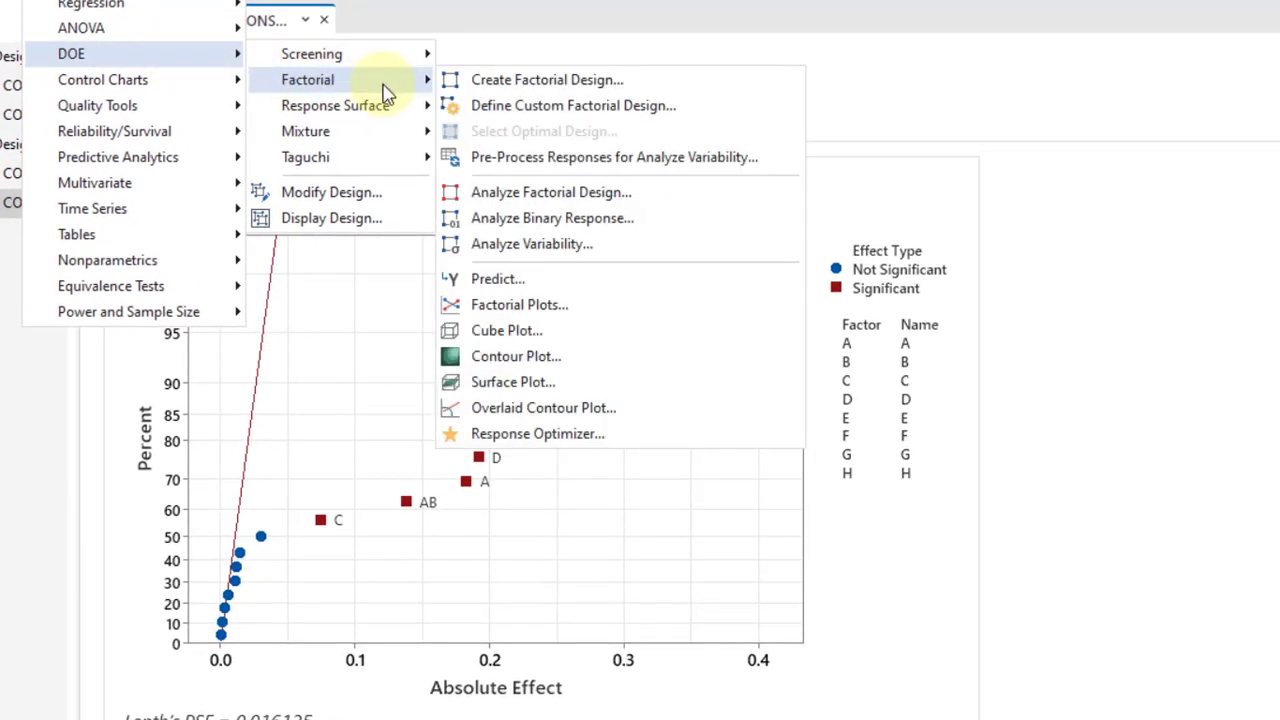
{"action": "left_click", "coordinate": [563, 191]}
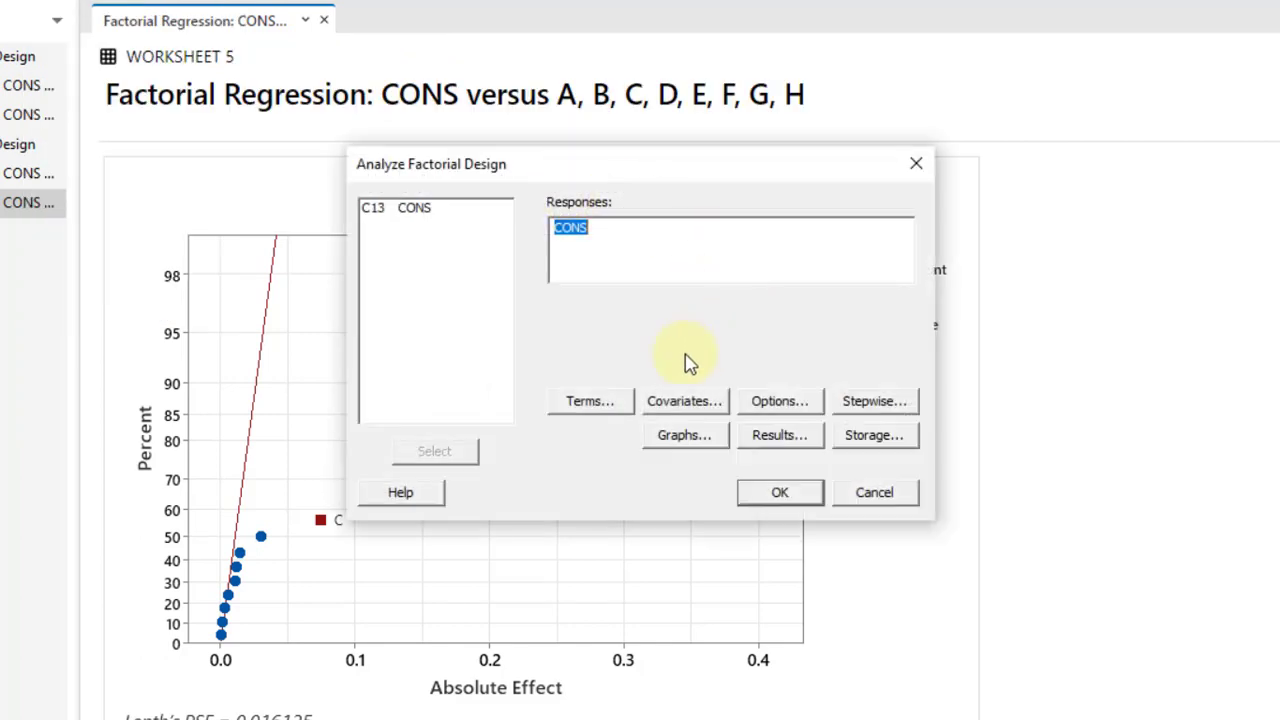
{"action": "left_click", "coordinate": [617, 410]}
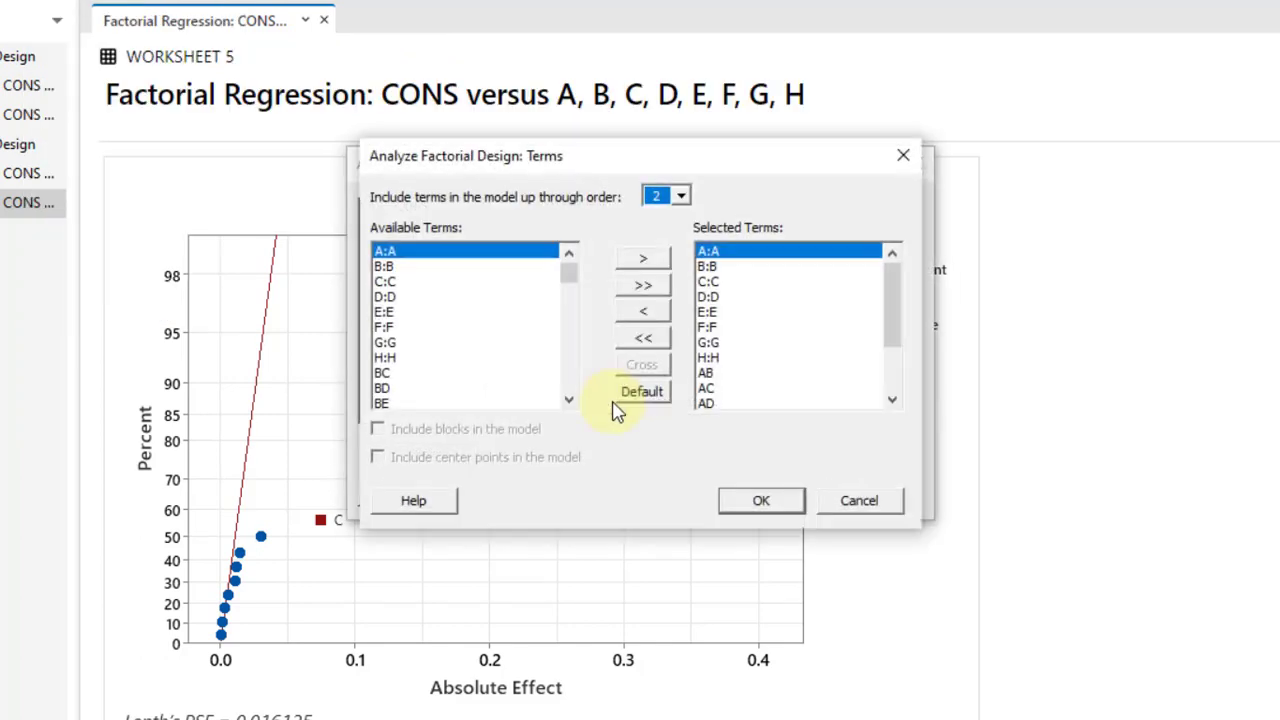
{"action": "left_click", "coordinate": [655, 340]}
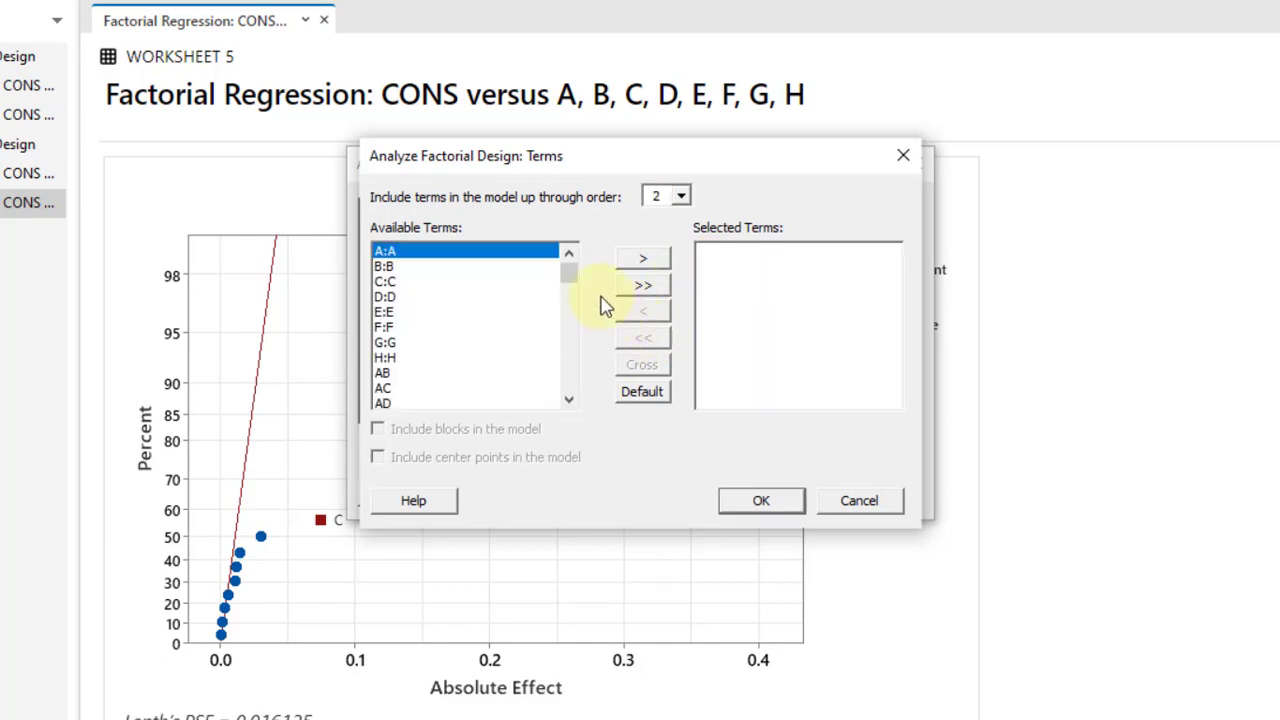
Step: Add the main effects A, B, C, D and G to the model terms
{"action": "left_click", "coordinate": [660, 262]}
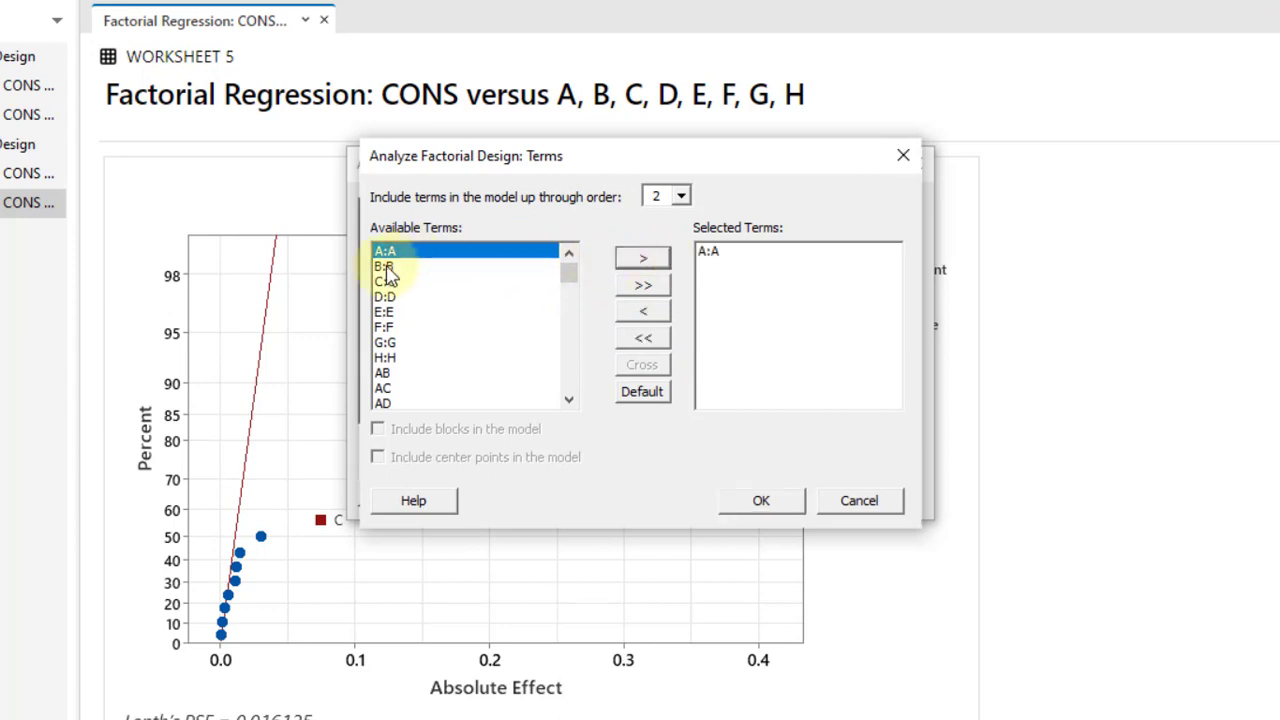
{"action": "left_click", "coordinate": [398, 266]}
{"action": "left_click", "coordinate": [652, 262]}
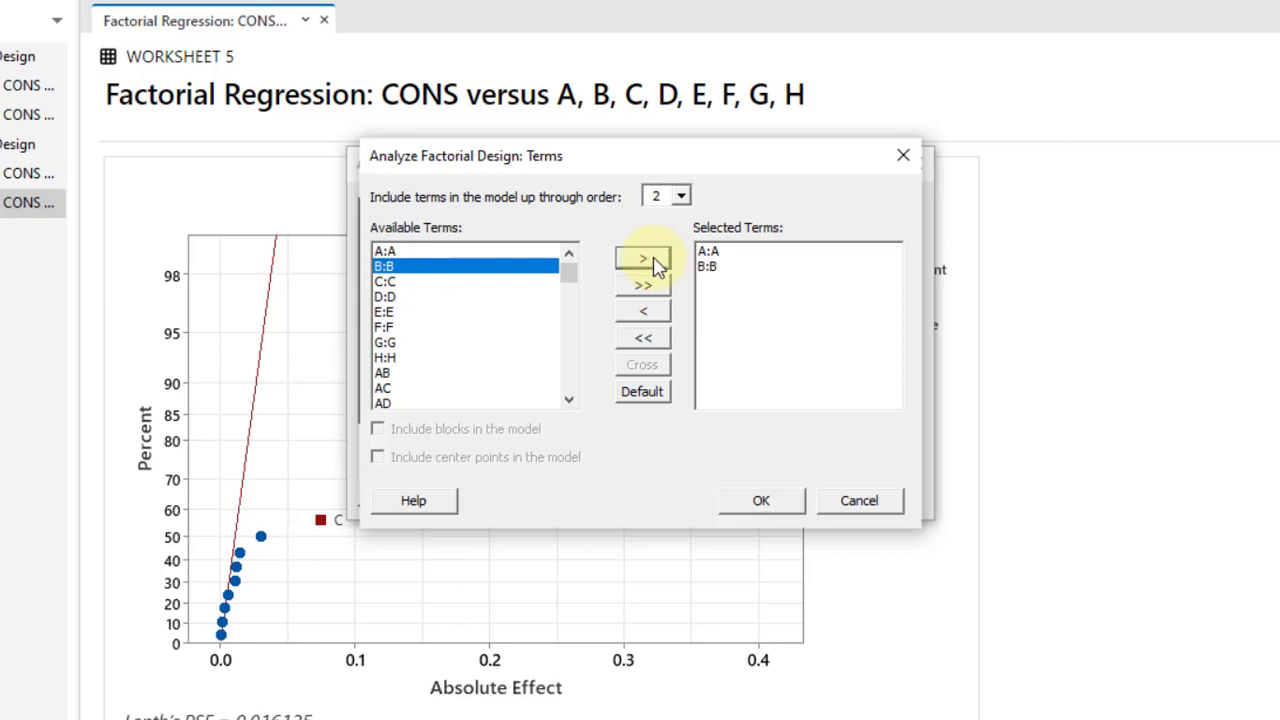
{"action": "left_click", "coordinate": [652, 262]}
{"action": "left_click", "coordinate": [800, 264]}
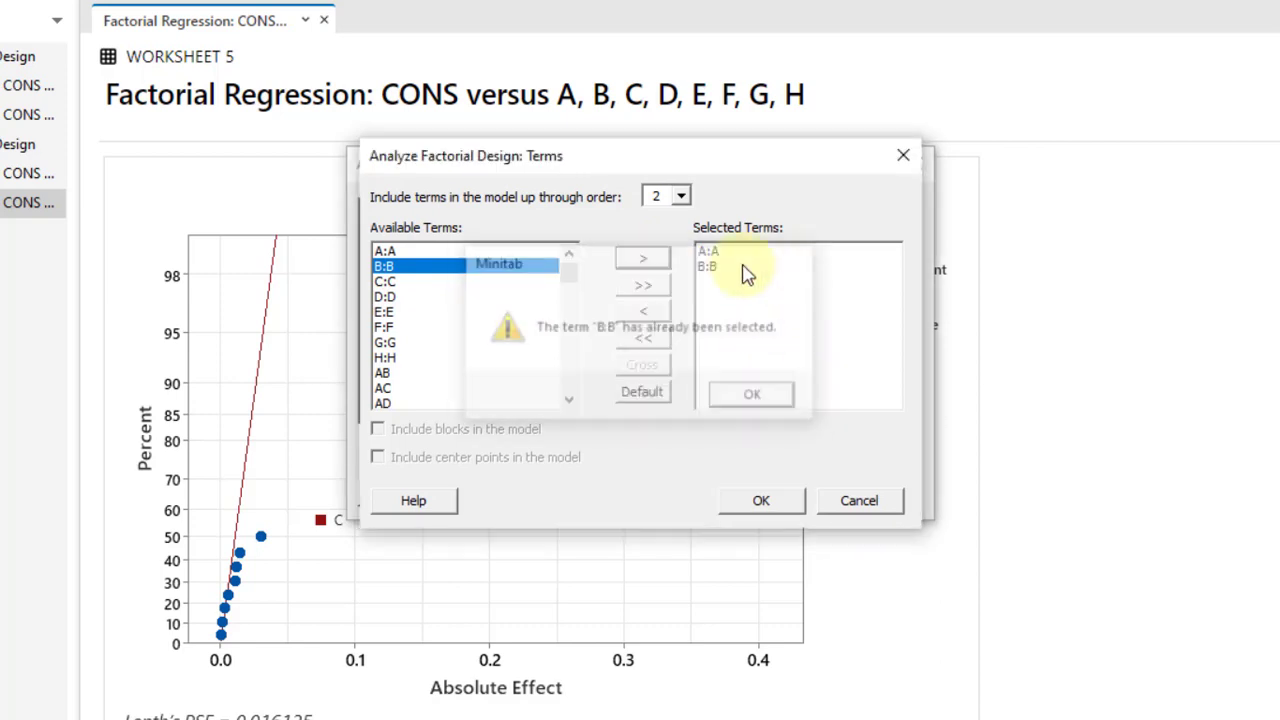
{"action": "left_click", "coordinate": [386, 281]}
{"action": "left_click", "coordinate": [652, 262]}
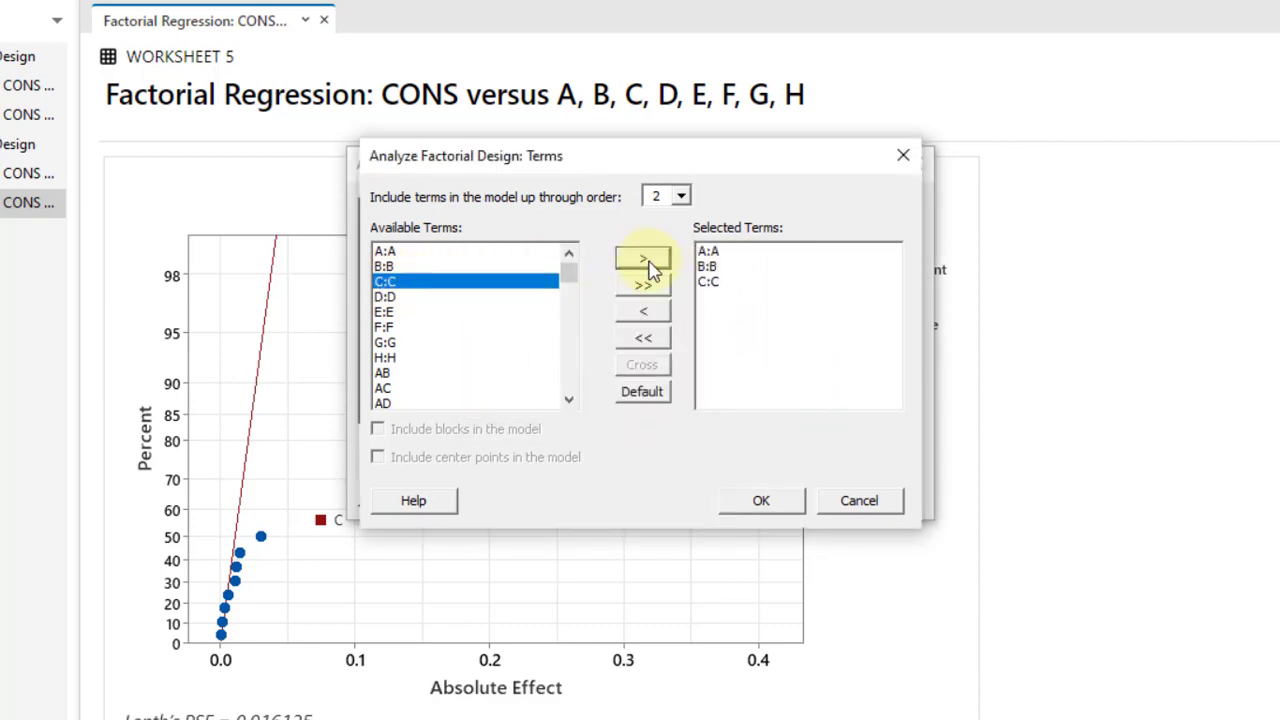
{"action": "left_click", "coordinate": [386, 296]}
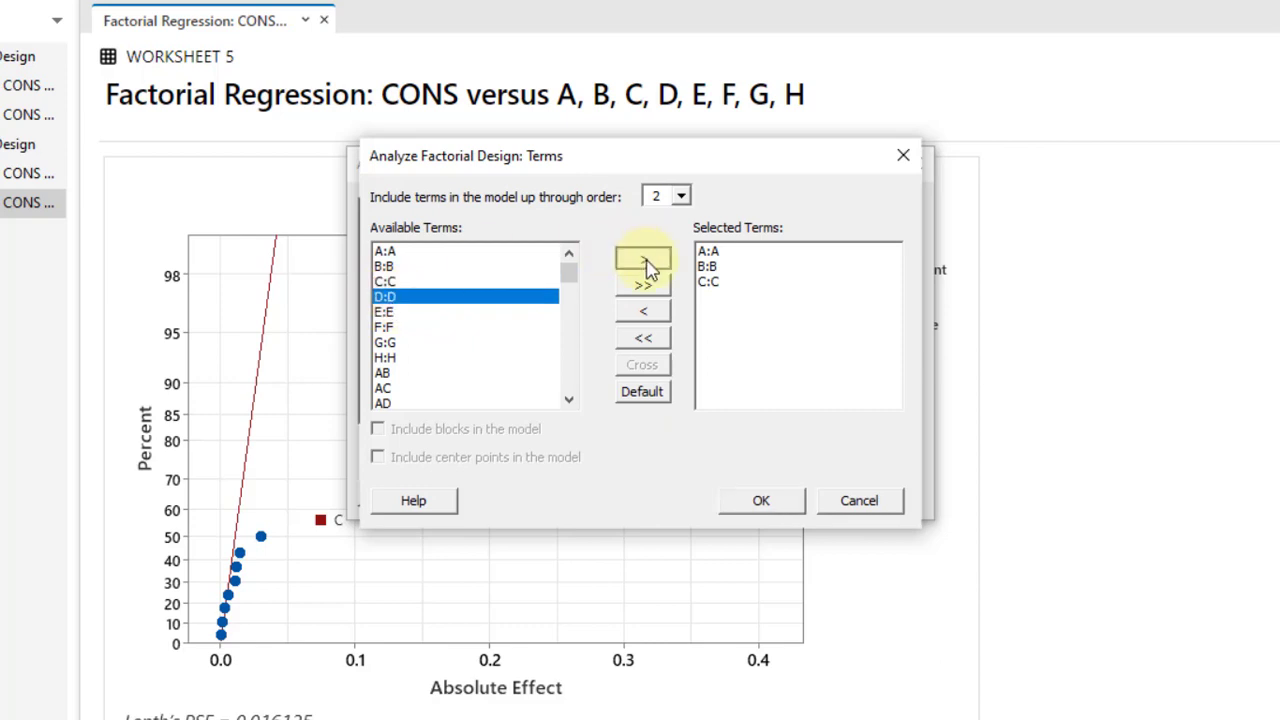
{"action": "left_click", "coordinate": [643, 258]}
{"action": "left_click", "coordinate": [385, 343]}
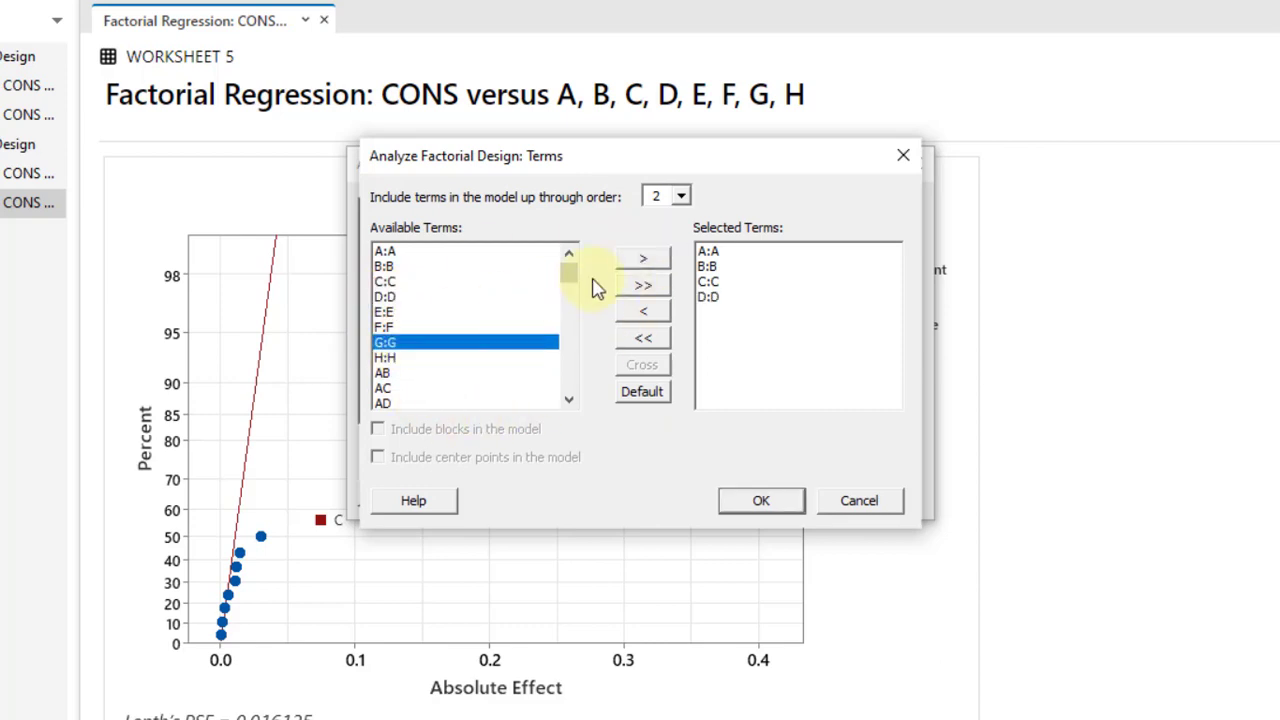
{"action": "left_click", "coordinate": [643, 258]}
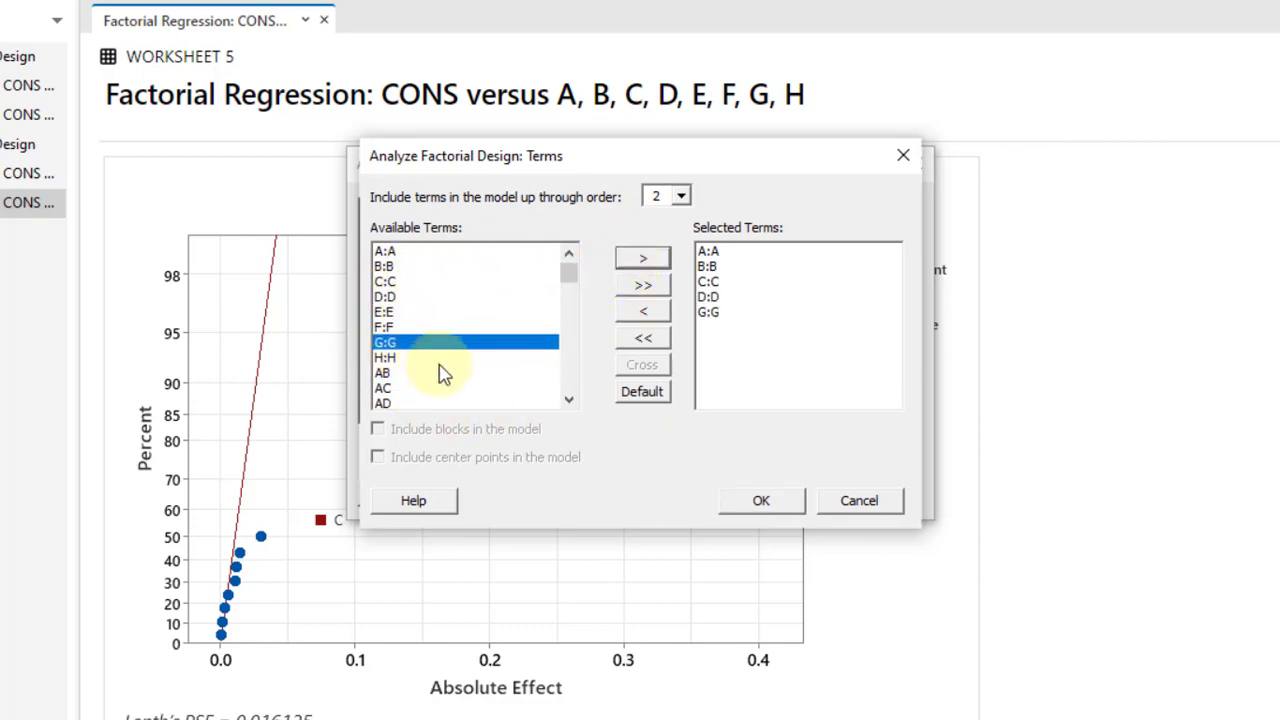
Step: Add the two-way interactions AB and AC to the model and accept the term selection
{"action": "left_click", "coordinate": [569, 399]}
{"action": "left_click", "coordinate": [569, 399]}
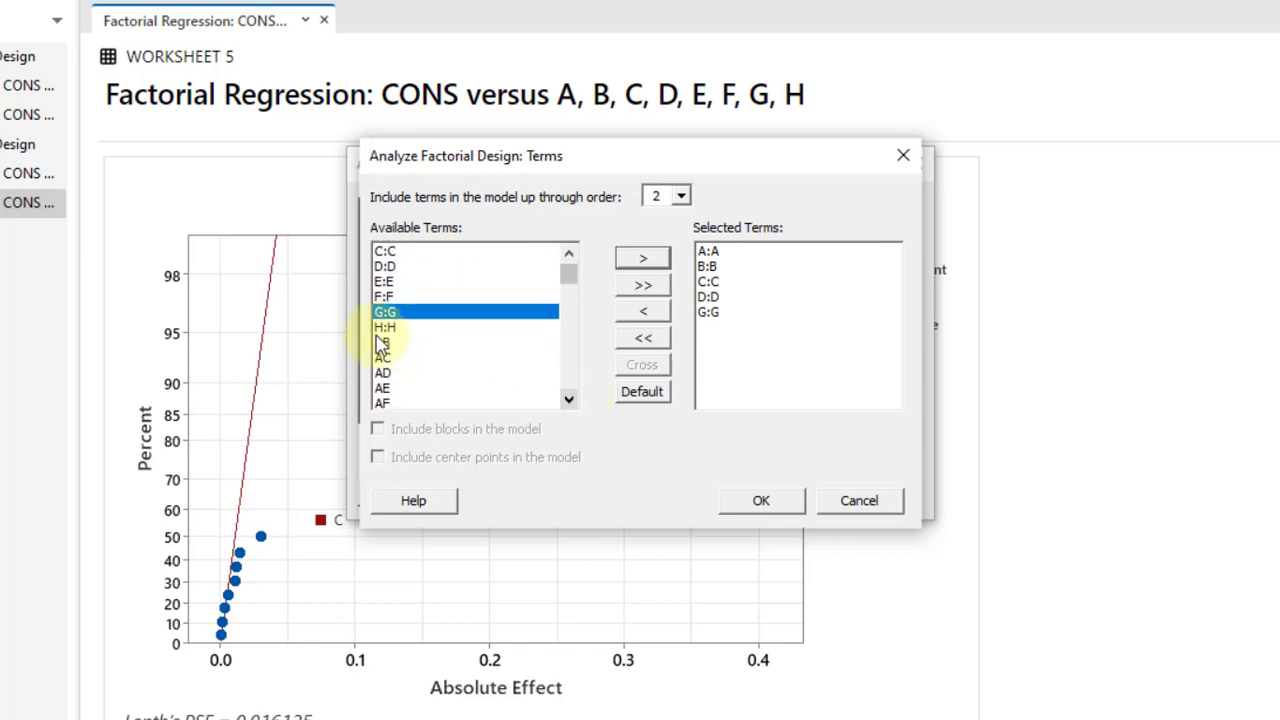
{"action": "left_click", "coordinate": [385, 342]}
{"action": "left_click", "coordinate": [651, 263]}
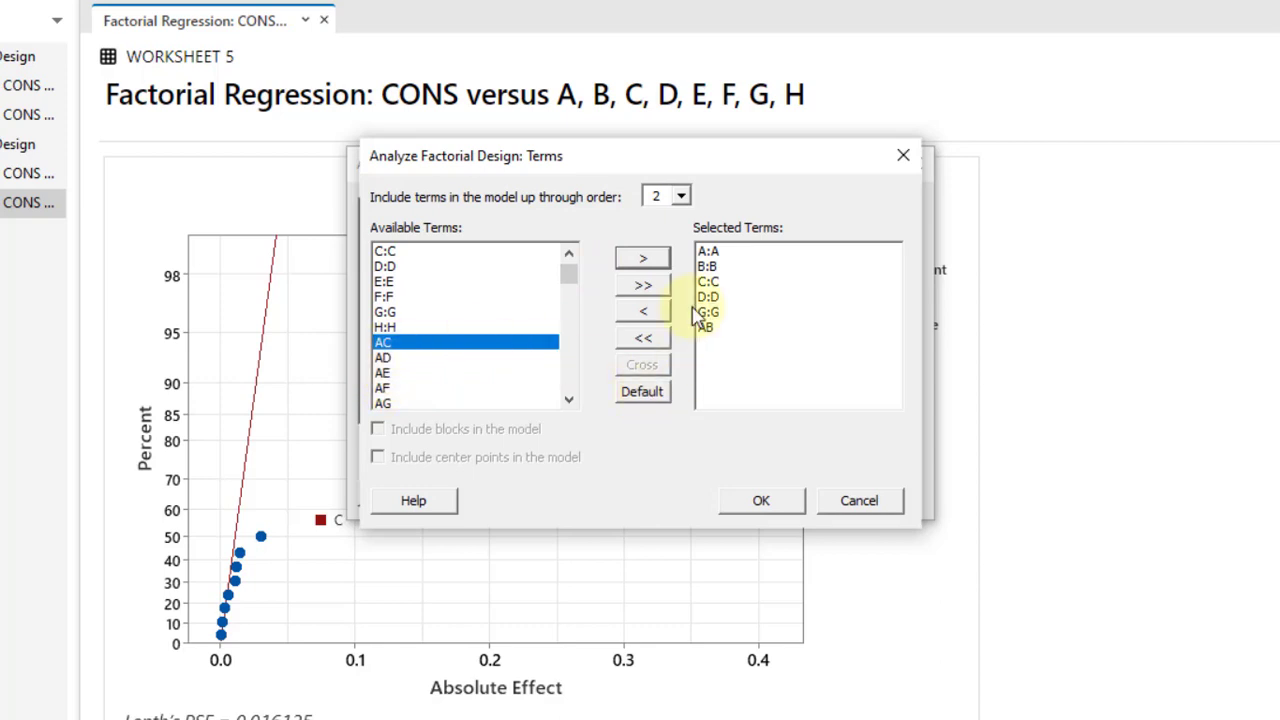
{"action": "left_click", "coordinate": [643, 262]}
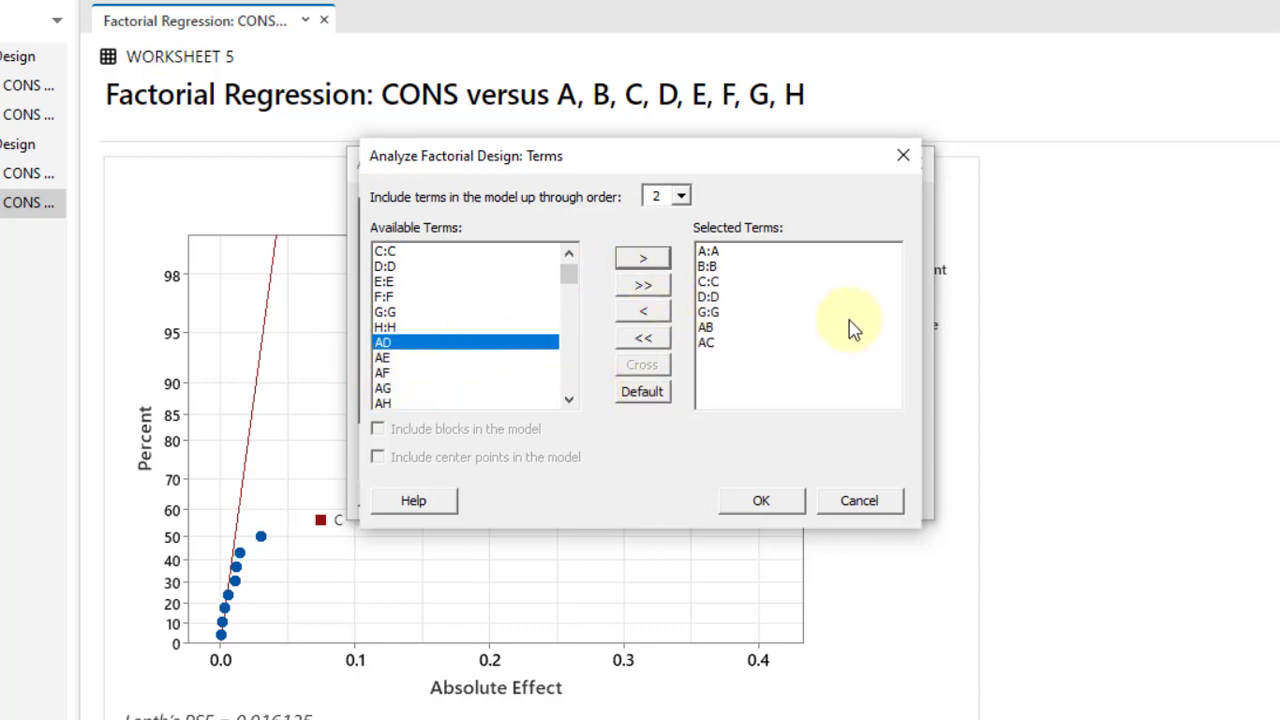
{"action": "left_click", "coordinate": [765, 505]}
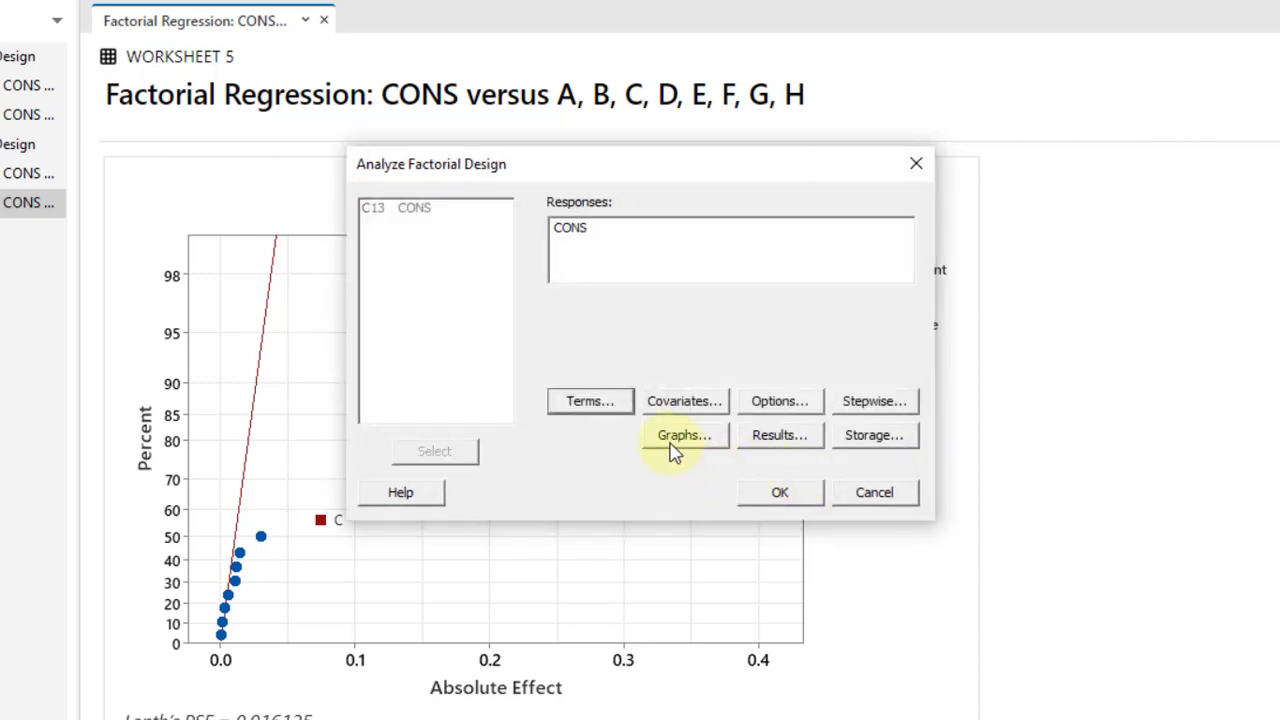
Step: Turn off the effects plots, keep the four-in-one residual plots and run the reduced-model analysis
{"action": "left_click", "coordinate": [676, 440]}
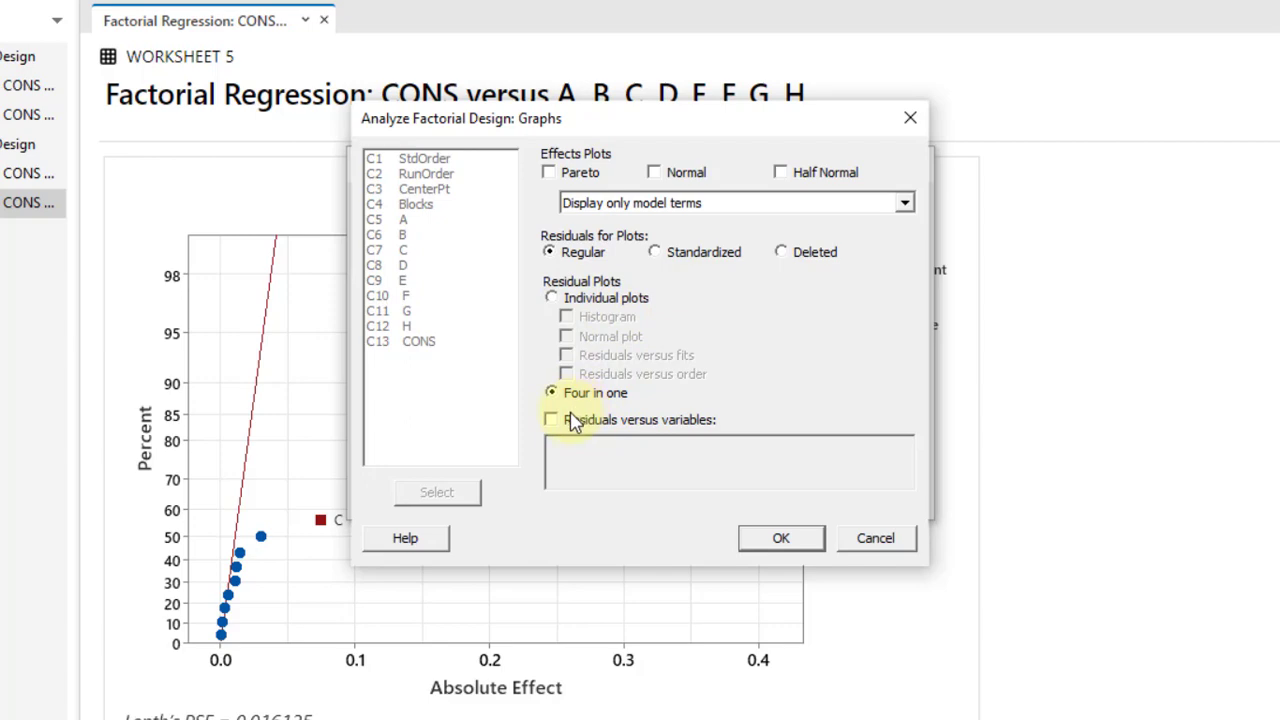
{"action": "left_click", "coordinate": [786, 540]}
{"action": "left_click", "coordinate": [798, 494]}
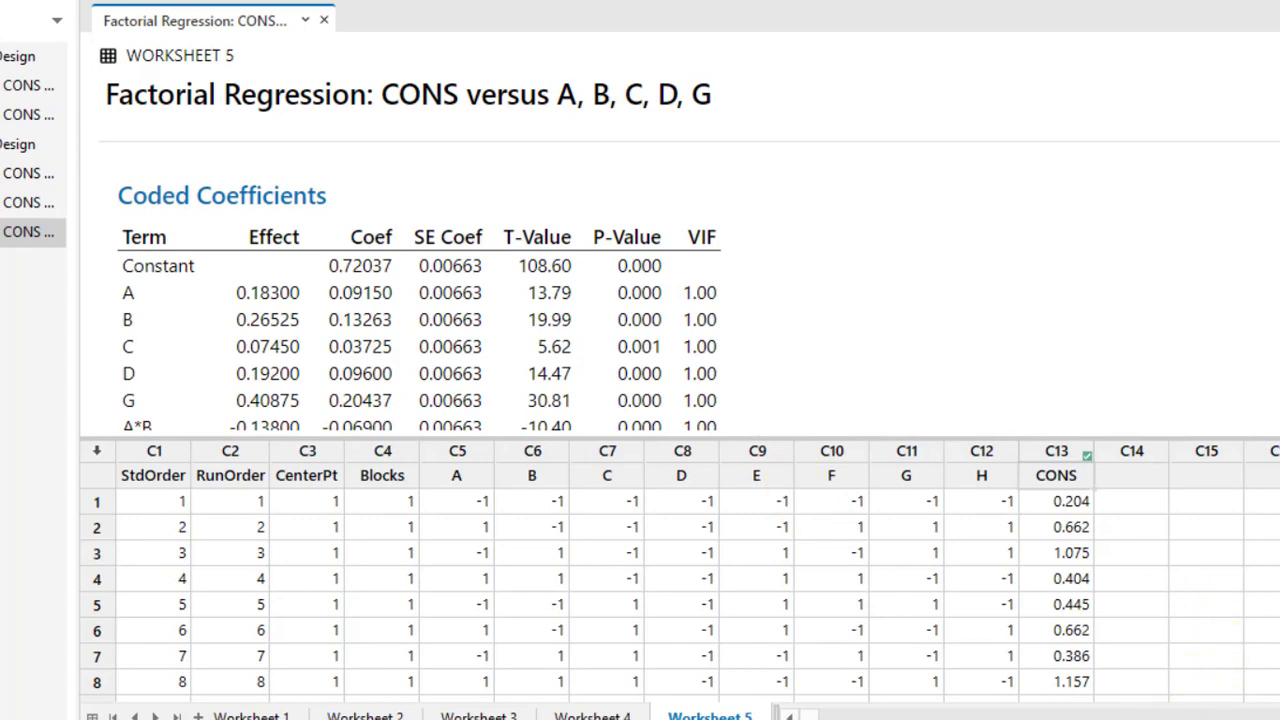
Step: Examine the reduced model's coded coefficients, residual plots, model summary and Analysis of Variance table in an output-only view
{"action": "left_click", "coordinate": [1142, 718]}
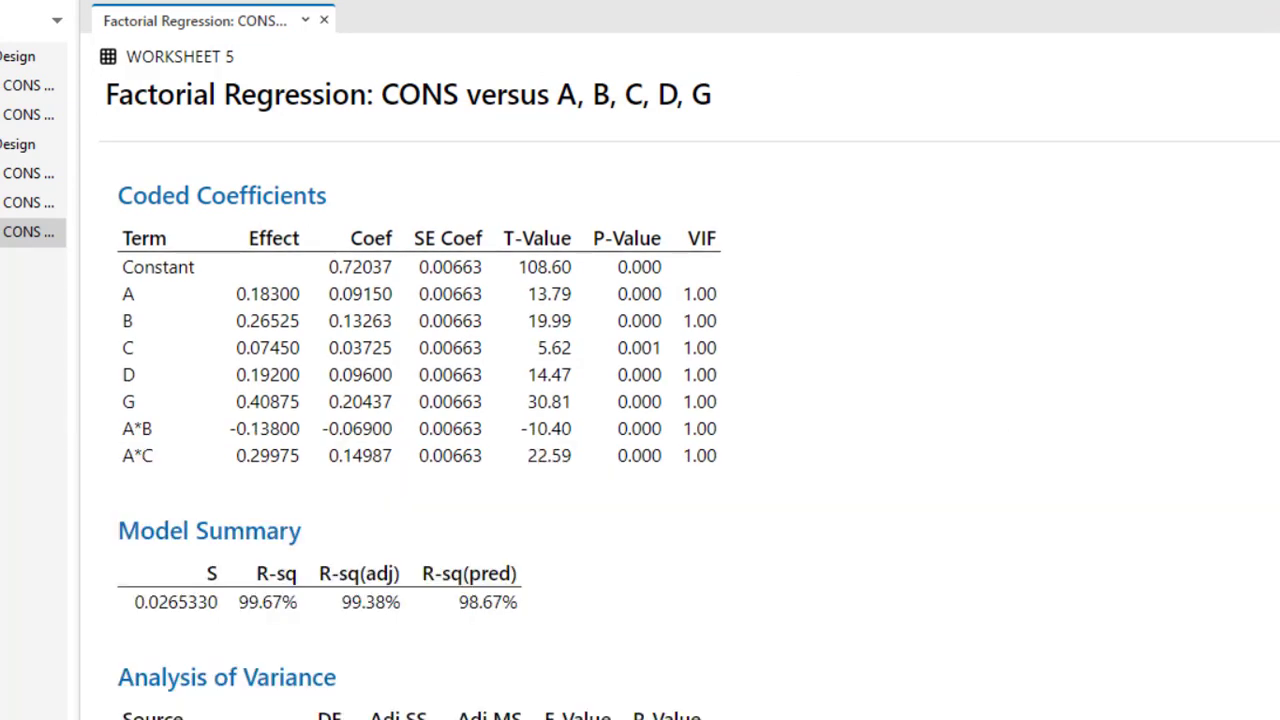
{"action": "scroll", "coordinate": [540, 437], "scroll_direction": "down", "scroll_amount": 15}
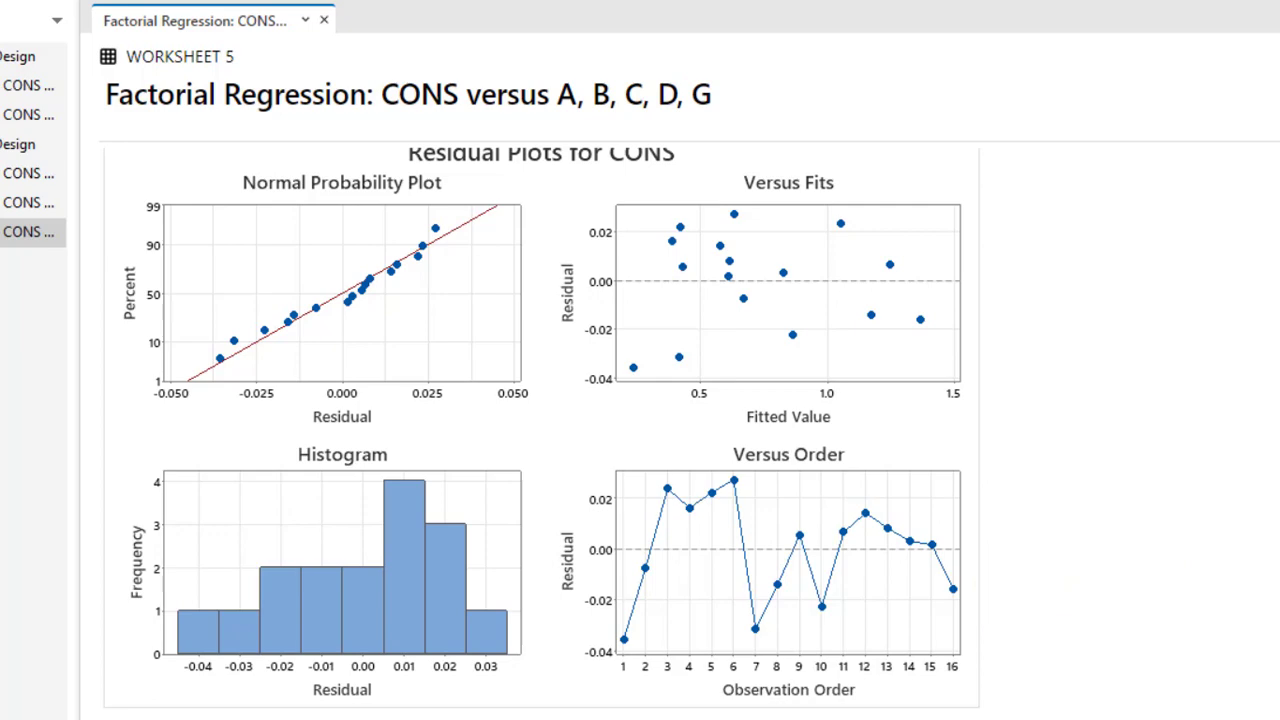
{"action": "scroll", "coordinate": [540, 430], "scroll_direction": "up", "scroll_amount": 12}
{"action": "scroll", "coordinate": [540, 430], "scroll_direction": "down", "scroll_amount": 3}
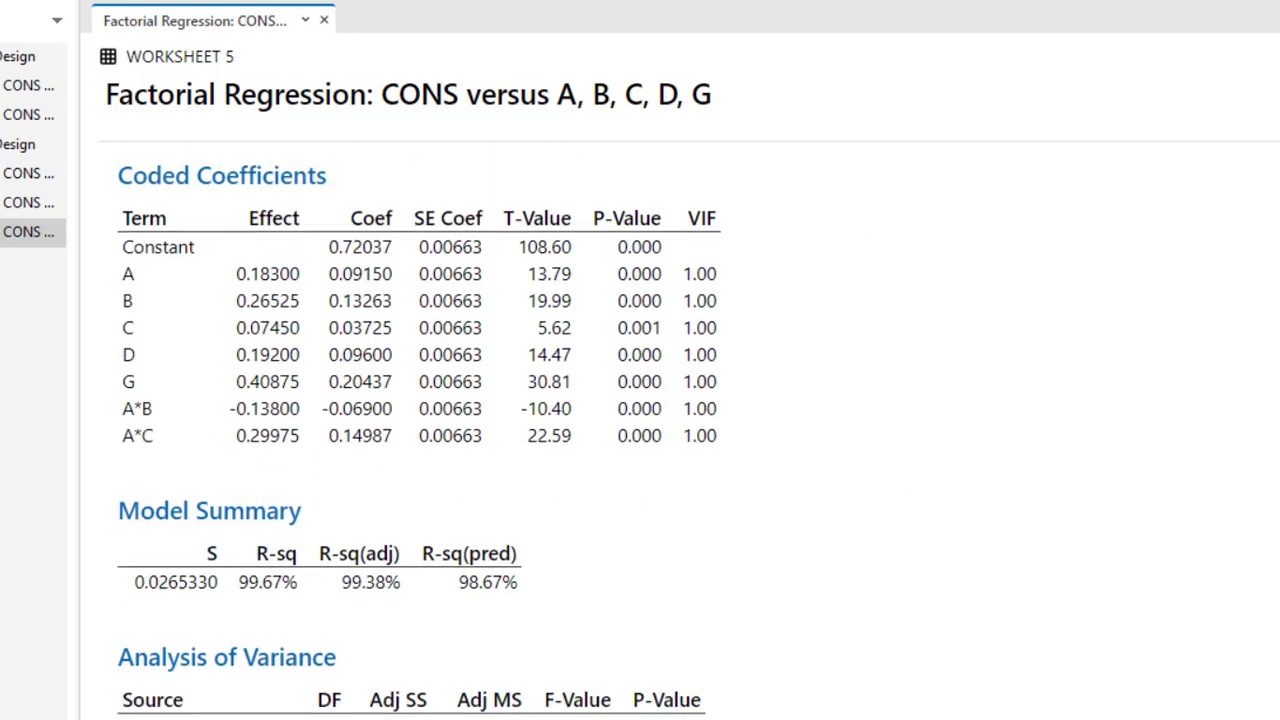
{"action": "scroll", "coordinate": [410, 440], "scroll_direction": "down", "scroll_amount": 2}
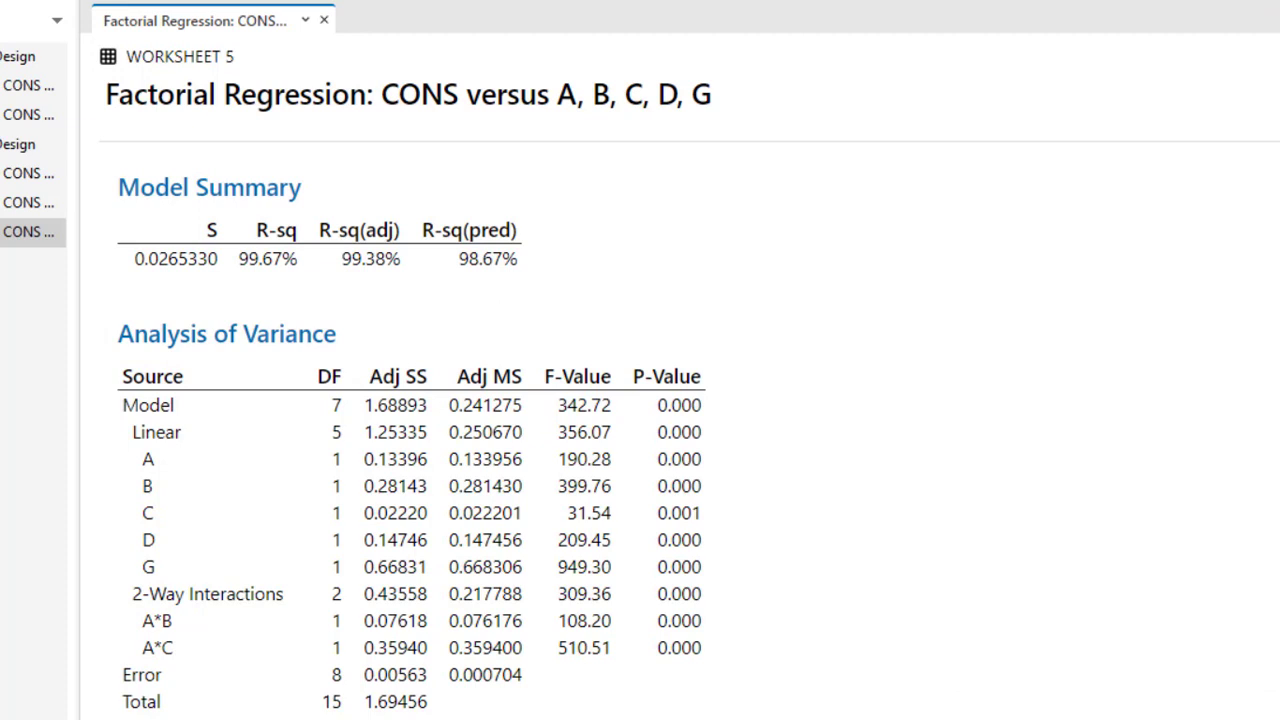
{"action": "scroll", "coordinate": [757, 455], "scroll_direction": "down", "scroll_amount": 3}
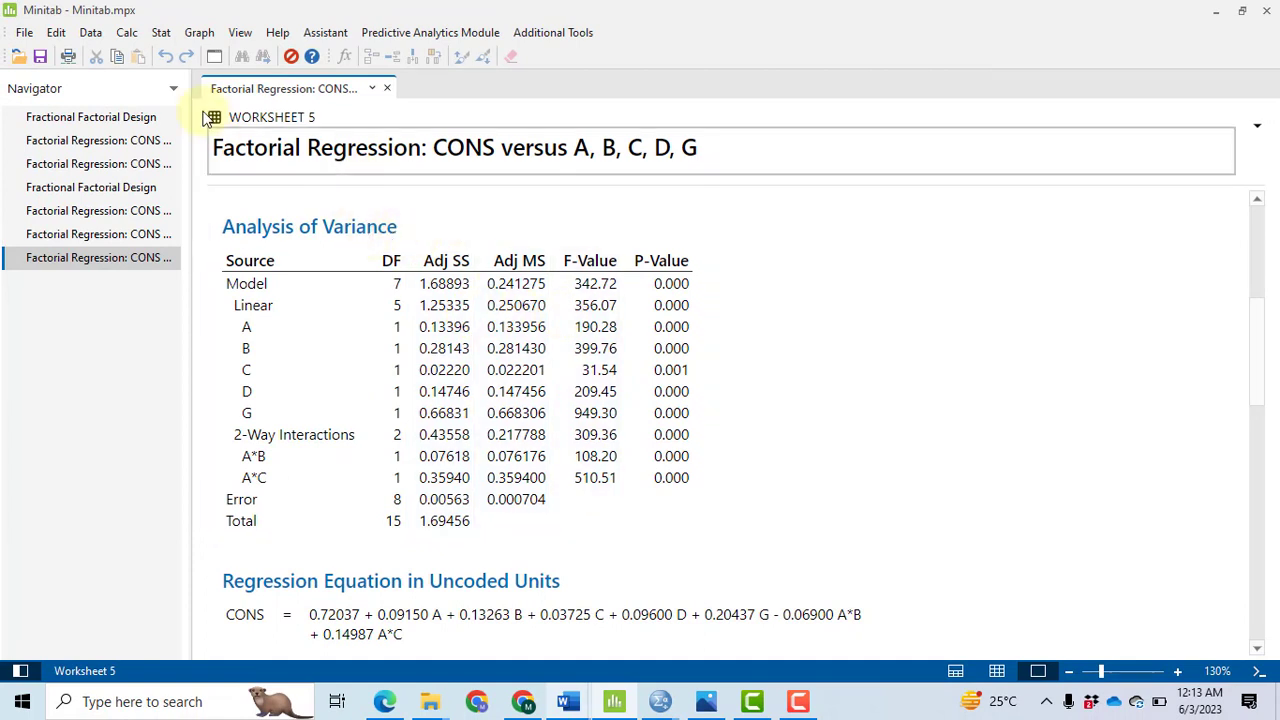
Step: Set the factorial analysis of CONS to display expanded tables and rerun it with the same model terms
{"action": "left_click", "coordinate": [160, 38]}
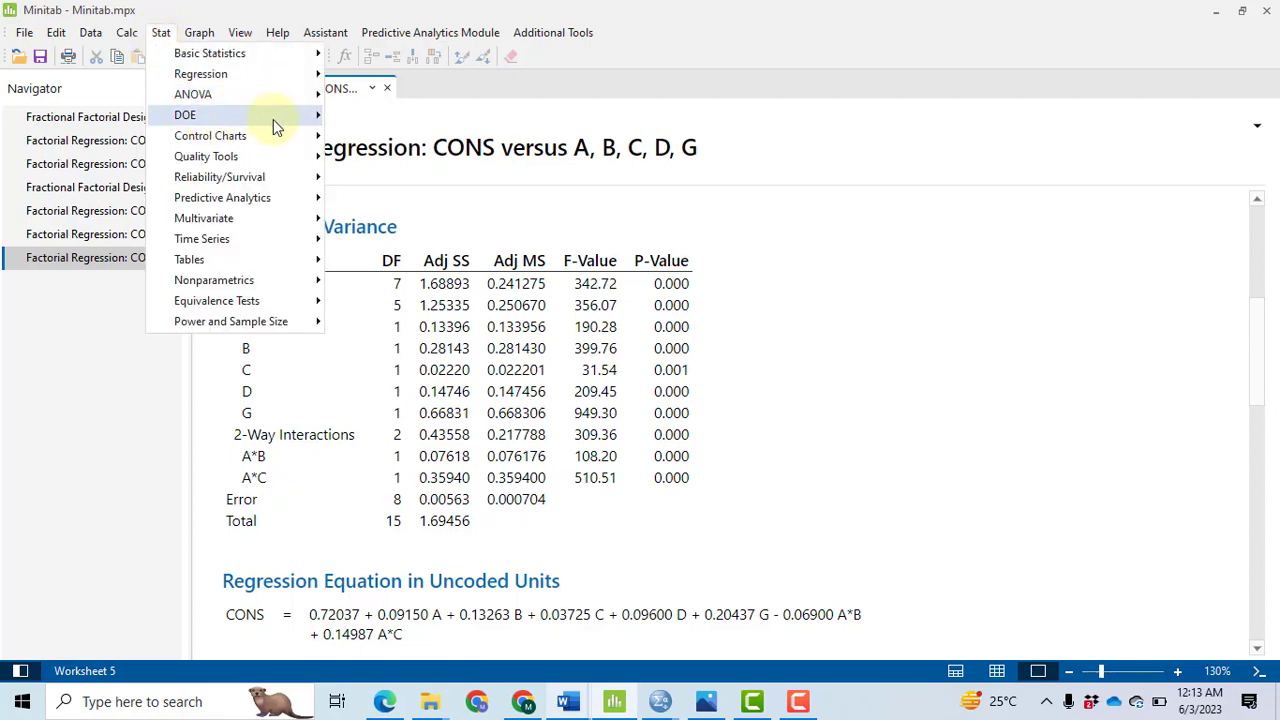
{"action": "mouse_move", "coordinate": [305, 120]}
{"action": "mouse_move", "coordinate": [423, 137]}
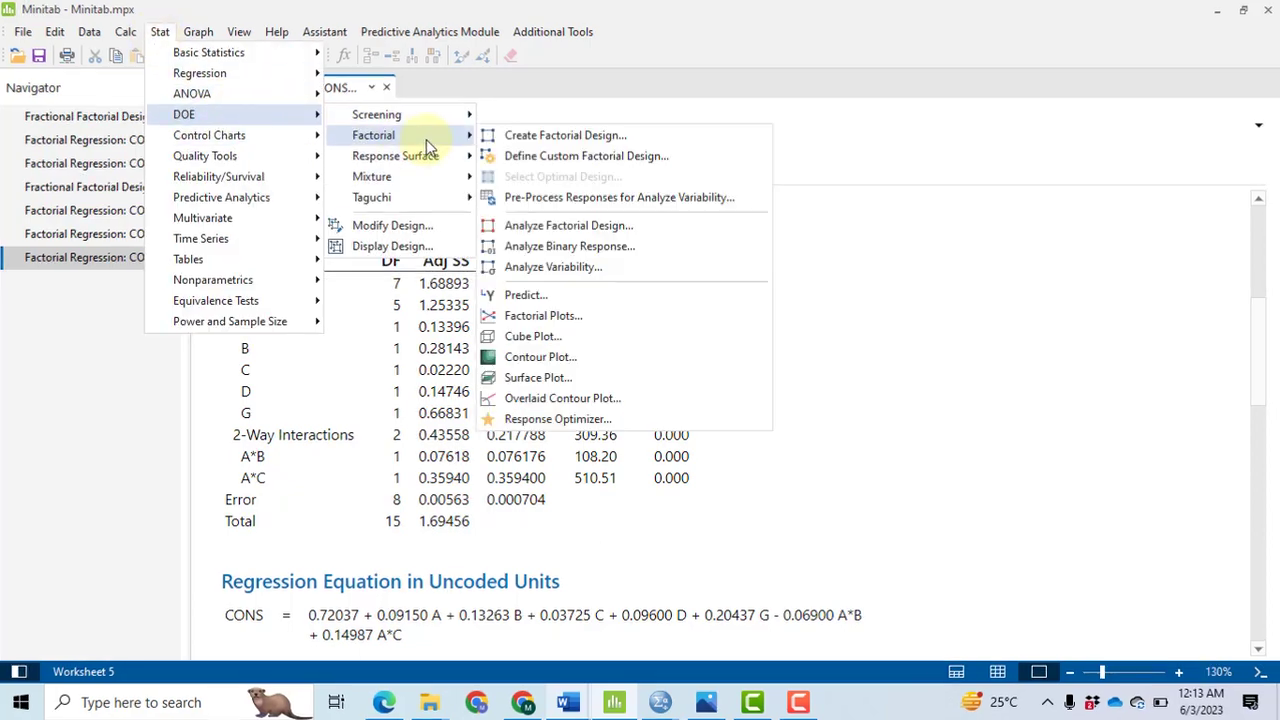
{"action": "left_click", "coordinate": [530, 226]}
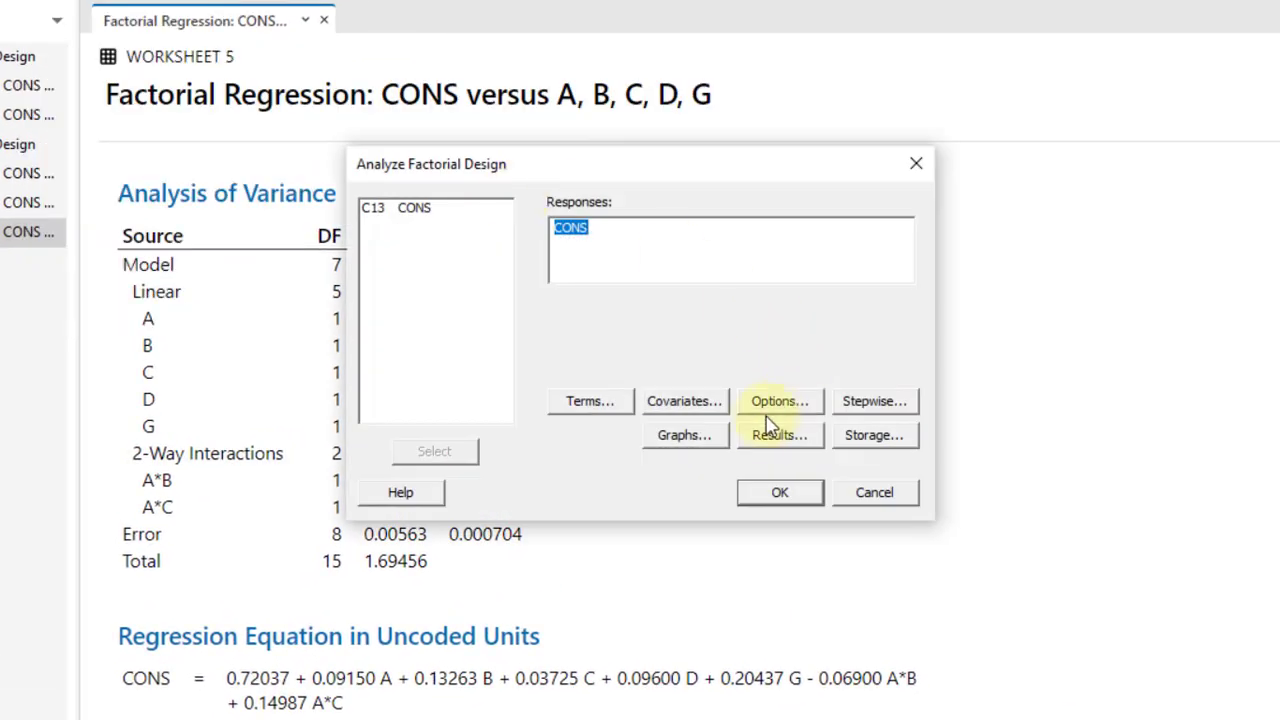
{"action": "left_click", "coordinate": [780, 440]}
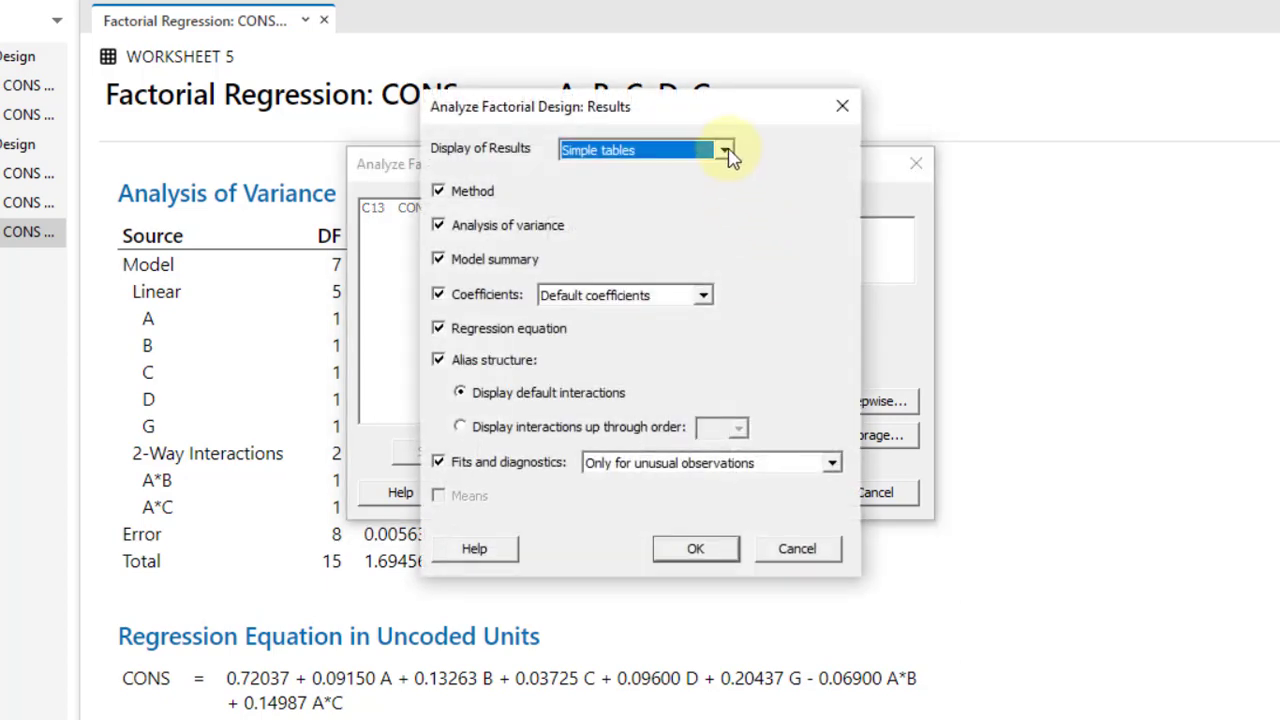
{"action": "left_click", "coordinate": [724, 150]}
{"action": "left_click", "coordinate": [646, 188]}
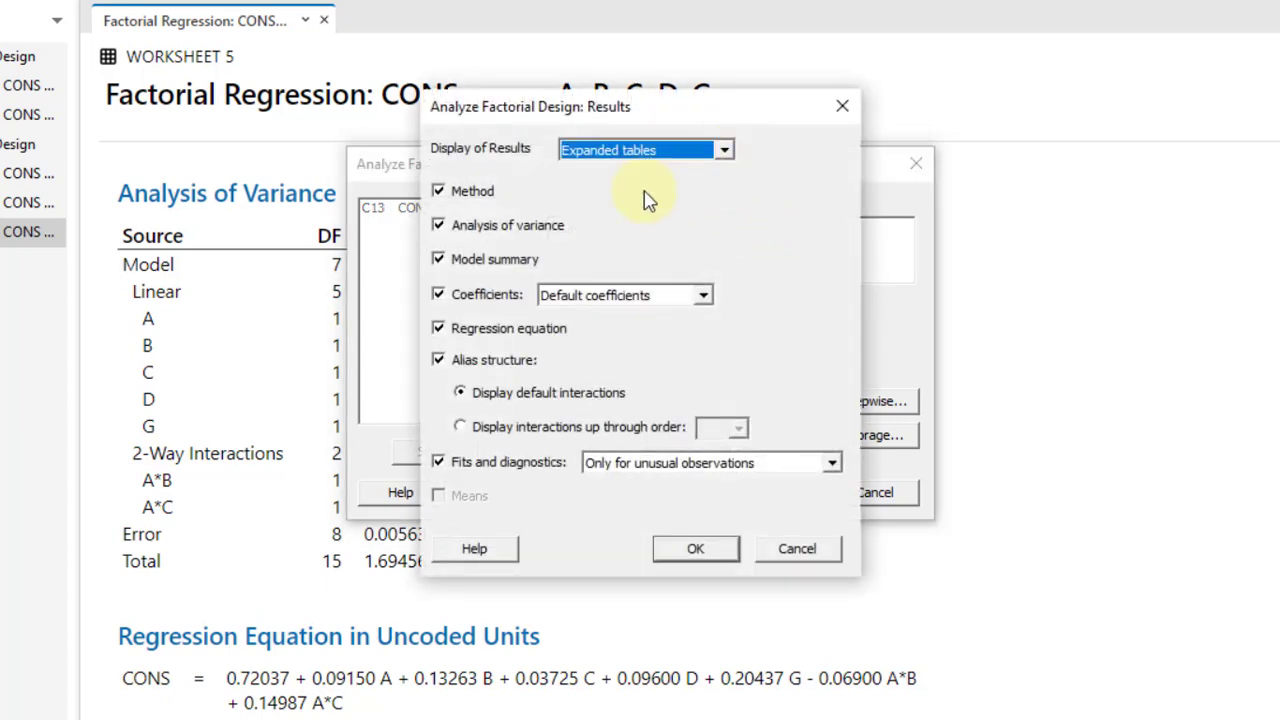
{"action": "left_click", "coordinate": [704, 553]}
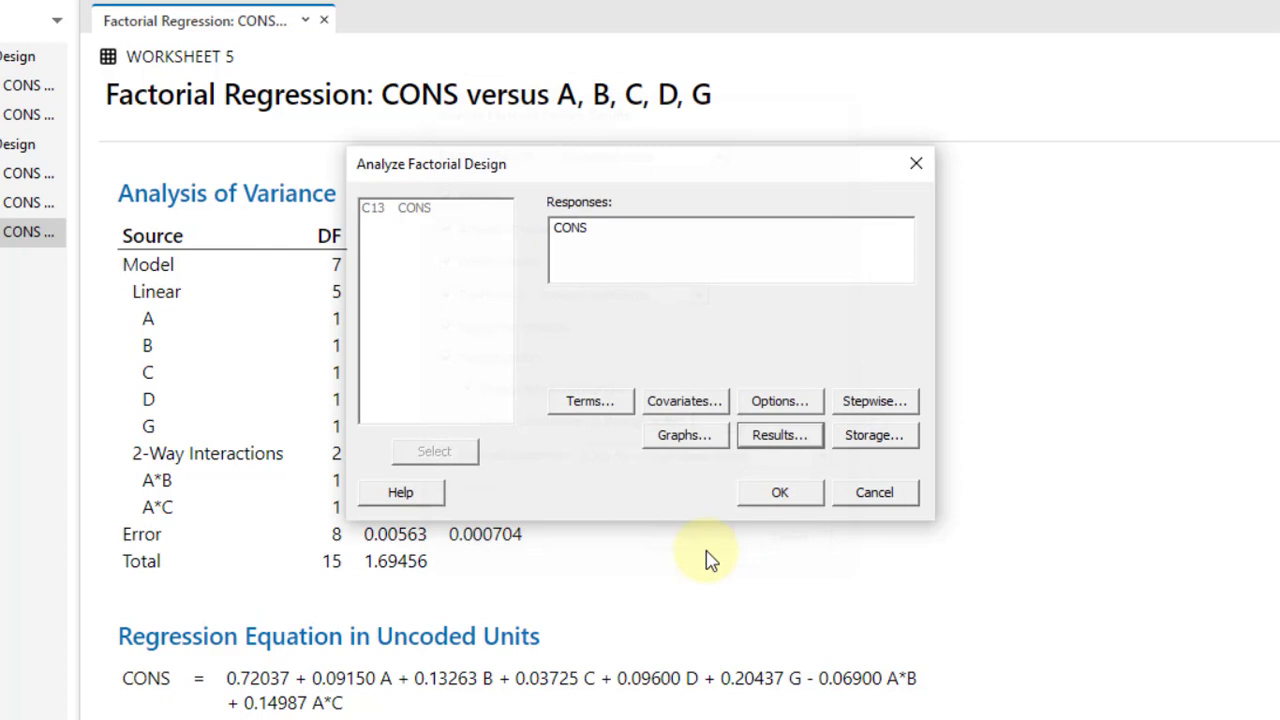
{"action": "left_click", "coordinate": [800, 503]}
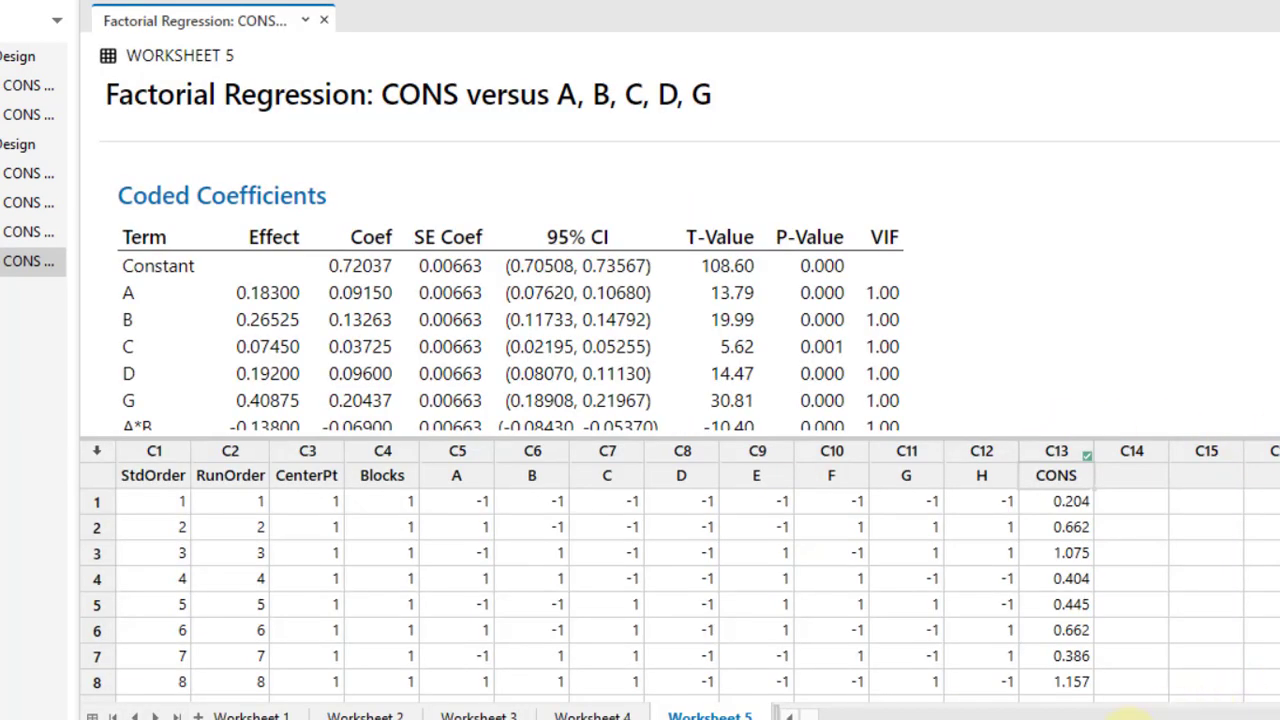
Step: Examine the expanded coded coefficients, model summary, Analysis of Variance contributions and regression equation in an output-only view
{"action": "left_click", "coordinate": [1135, 718]}
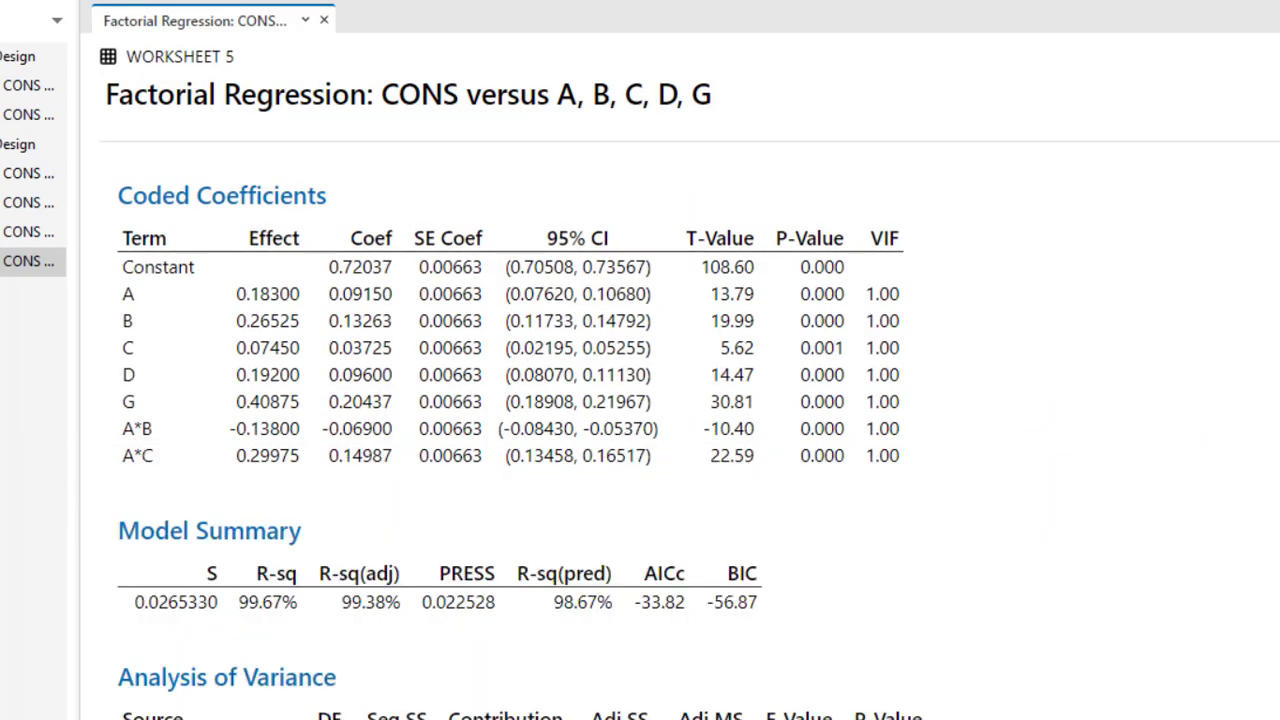
{"action": "scroll", "coordinate": [600, 450], "scroll_direction": "down", "scroll_amount": 5}
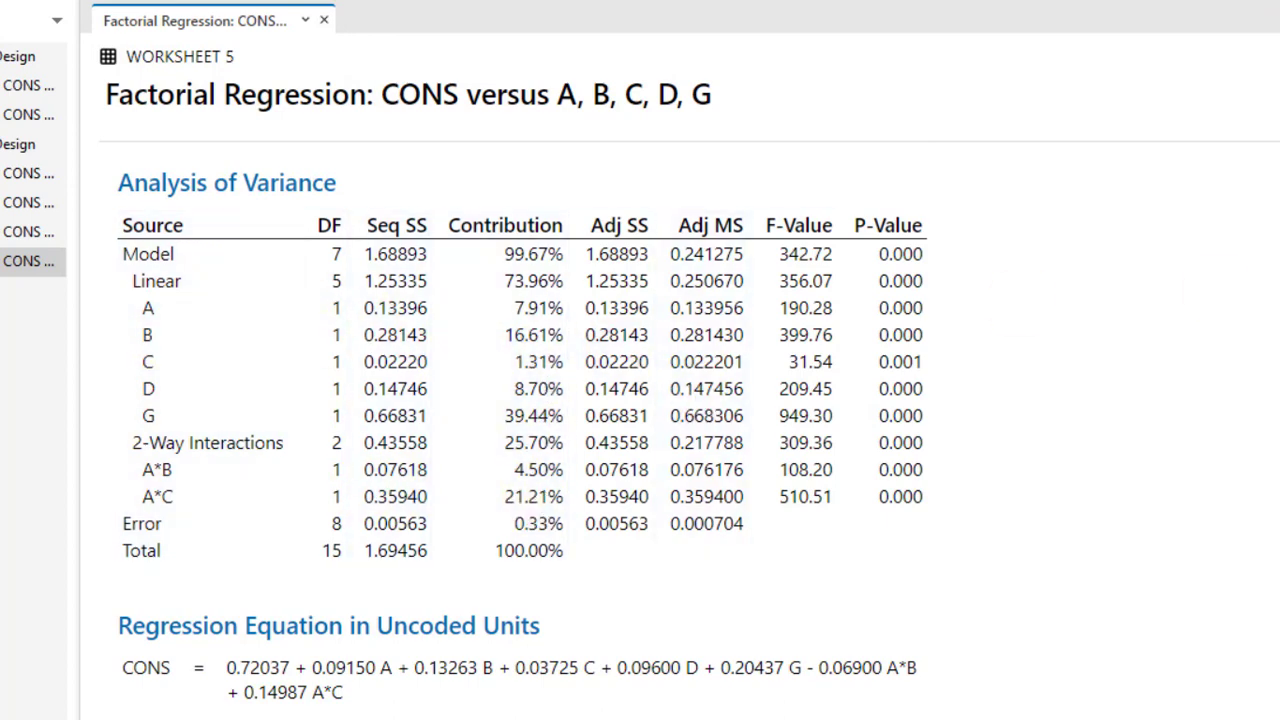
{"action": "scroll", "coordinate": [690, 348], "scroll_direction": "down", "scroll_amount": 5}
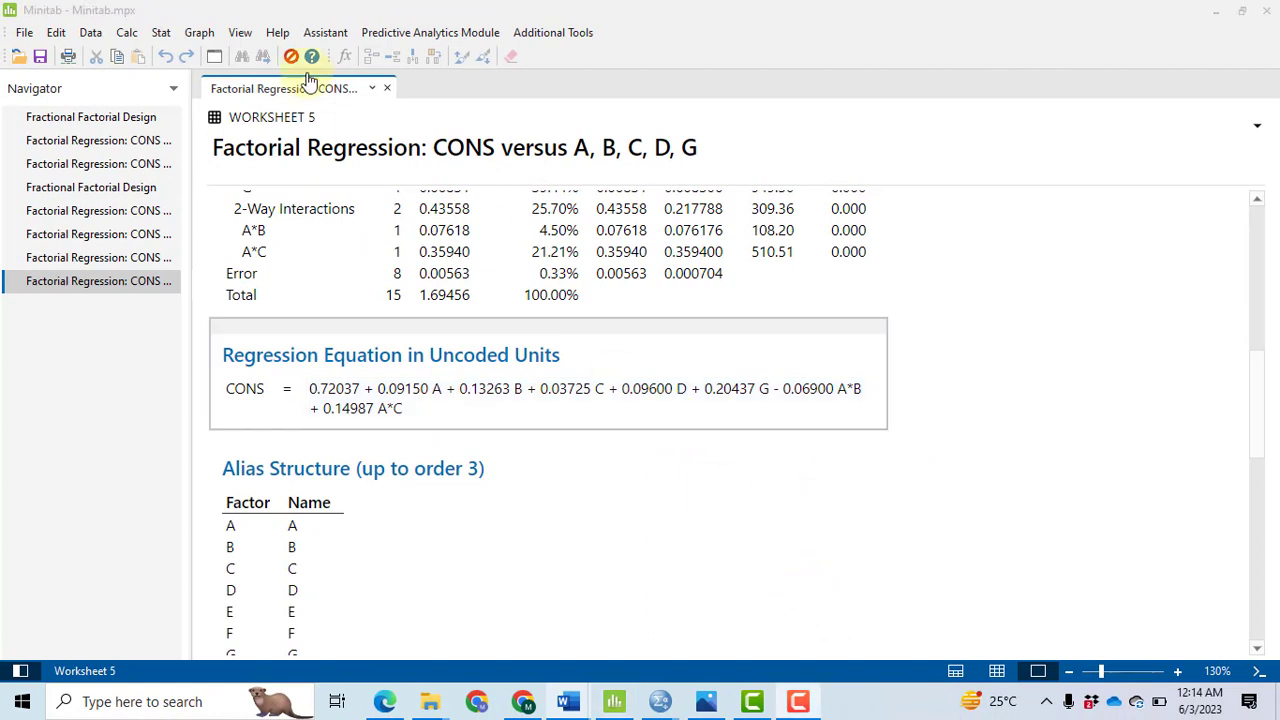
Step: Create factorial plots for CONS with factors A through H selected, displaying only model terms
{"action": "left_click", "coordinate": [160, 40]}
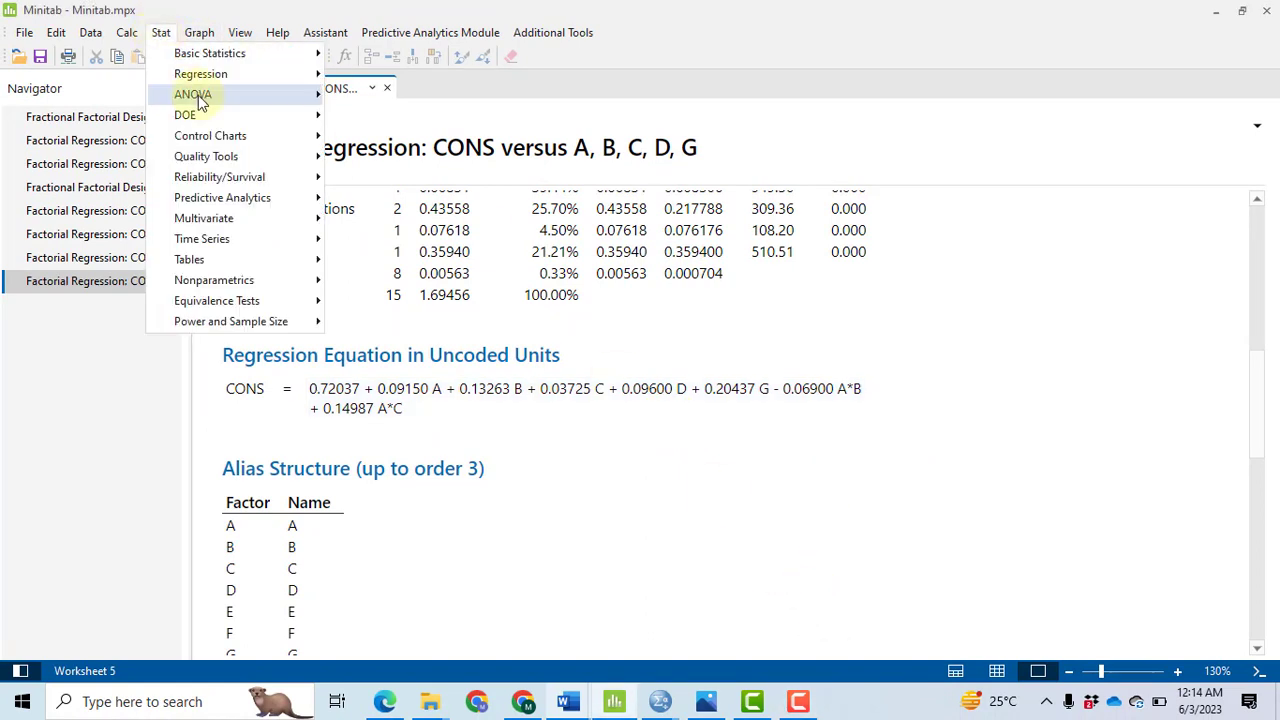
{"action": "mouse_move", "coordinate": [280, 114]}
{"action": "mouse_move", "coordinate": [415, 140]}
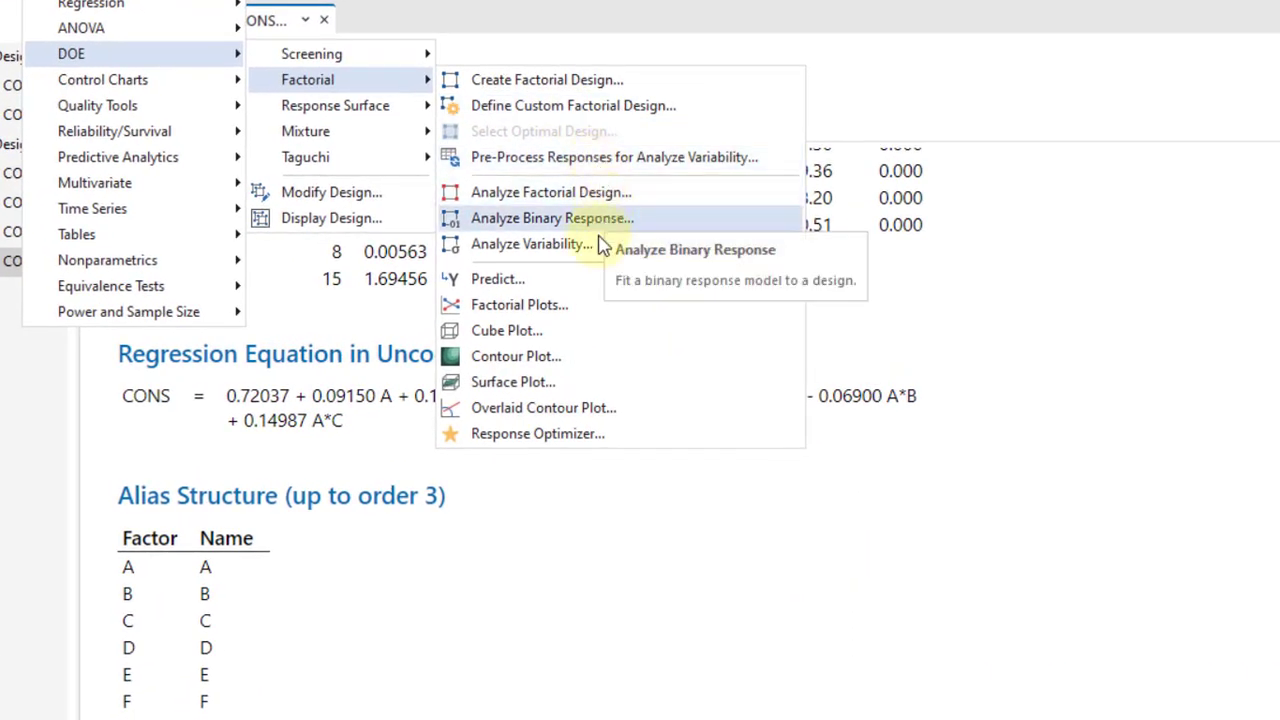
{"action": "left_click", "coordinate": [556, 305]}
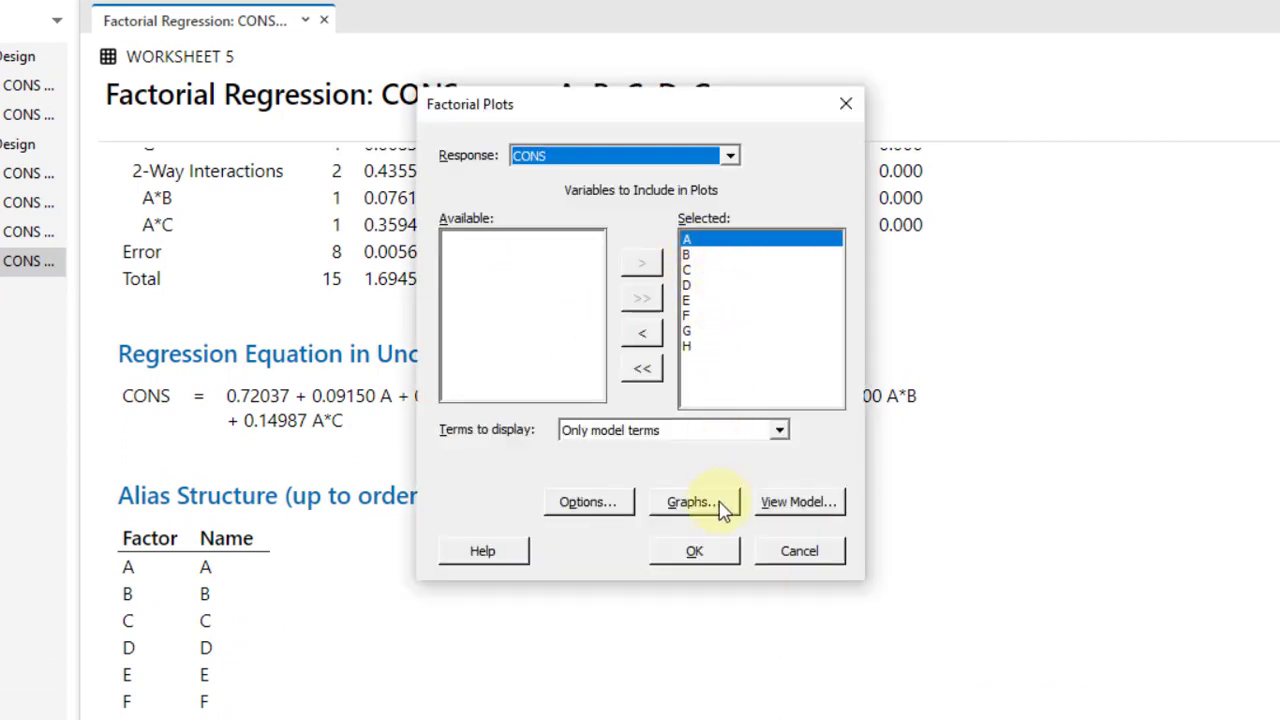
{"action": "left_click", "coordinate": [715, 562]}
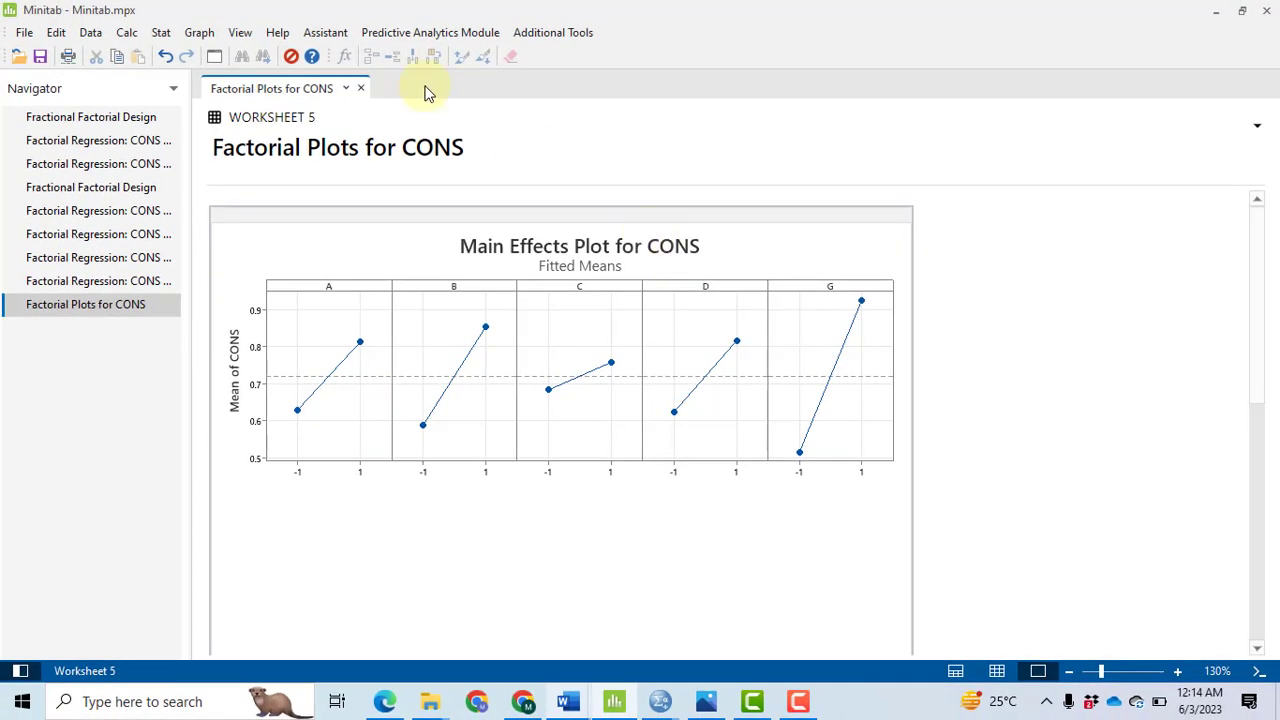
Step: Create an ANOVA interaction plot for response CONS with factors A and C
{"action": "left_click", "coordinate": [161, 36]}
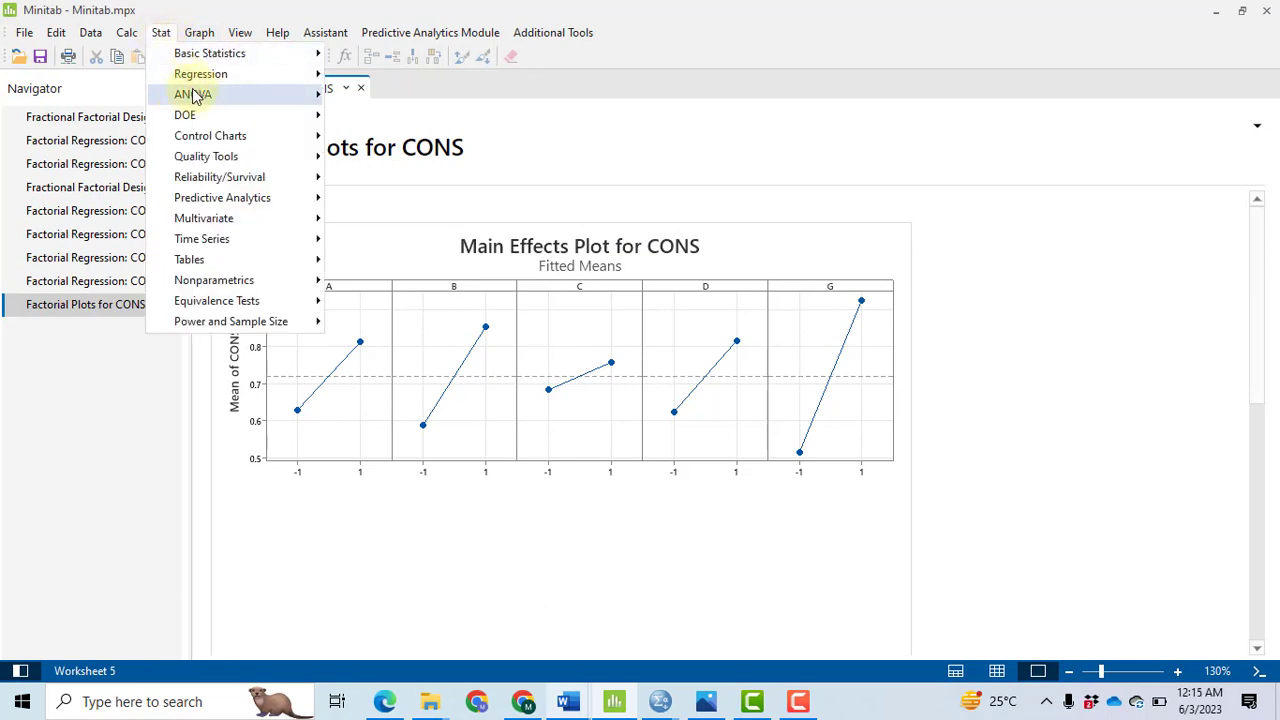
{"action": "mouse_move", "coordinate": [212, 101]}
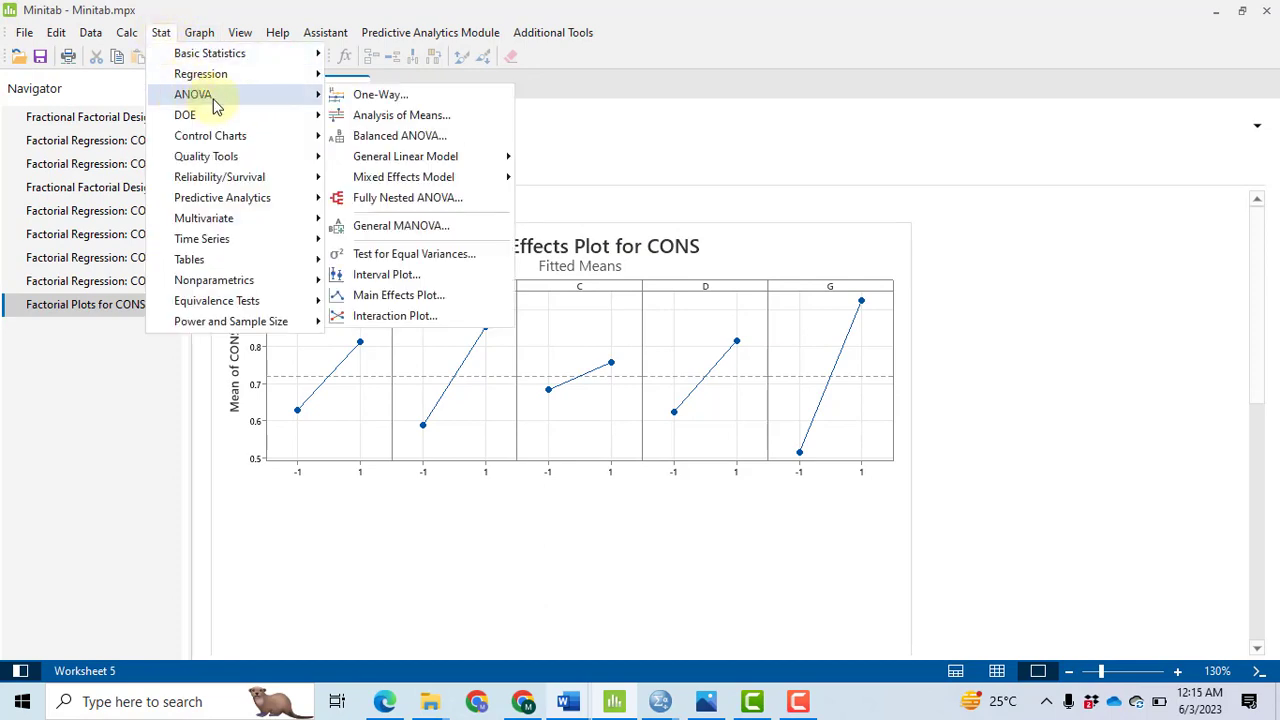
{"action": "left_click", "coordinate": [430, 316]}
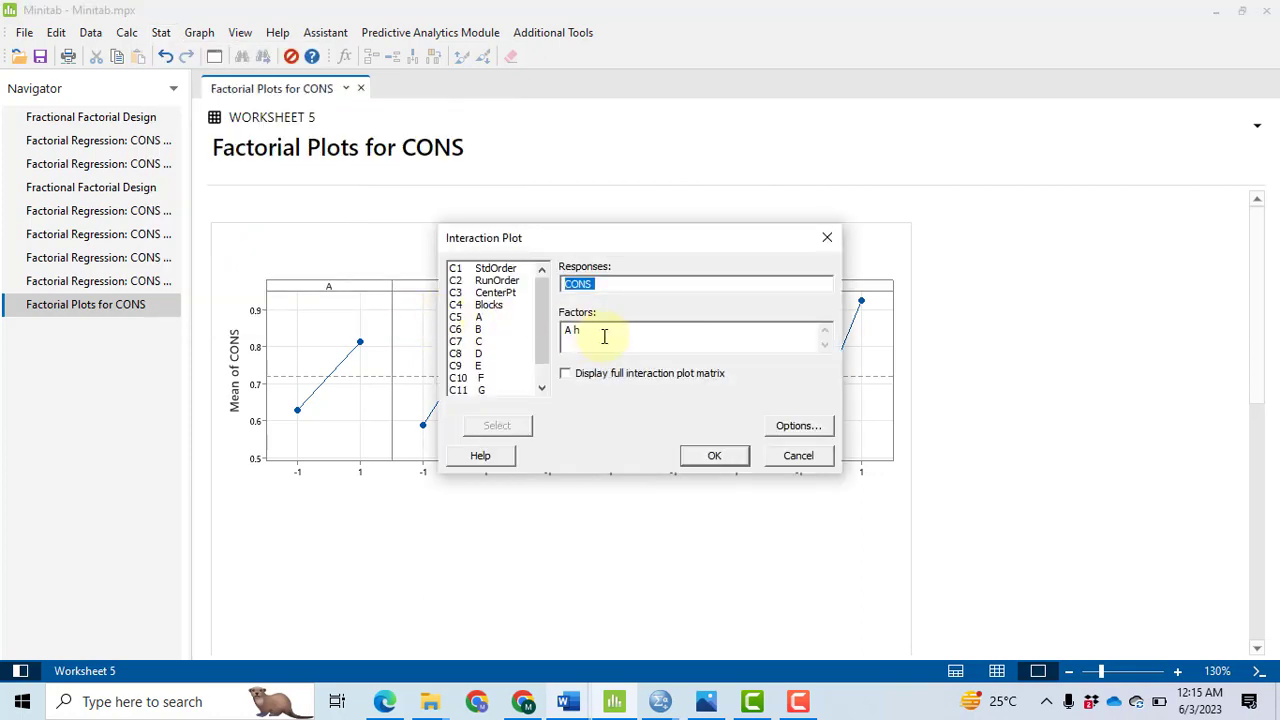
{"action": "left_click", "coordinate": [603, 334]}
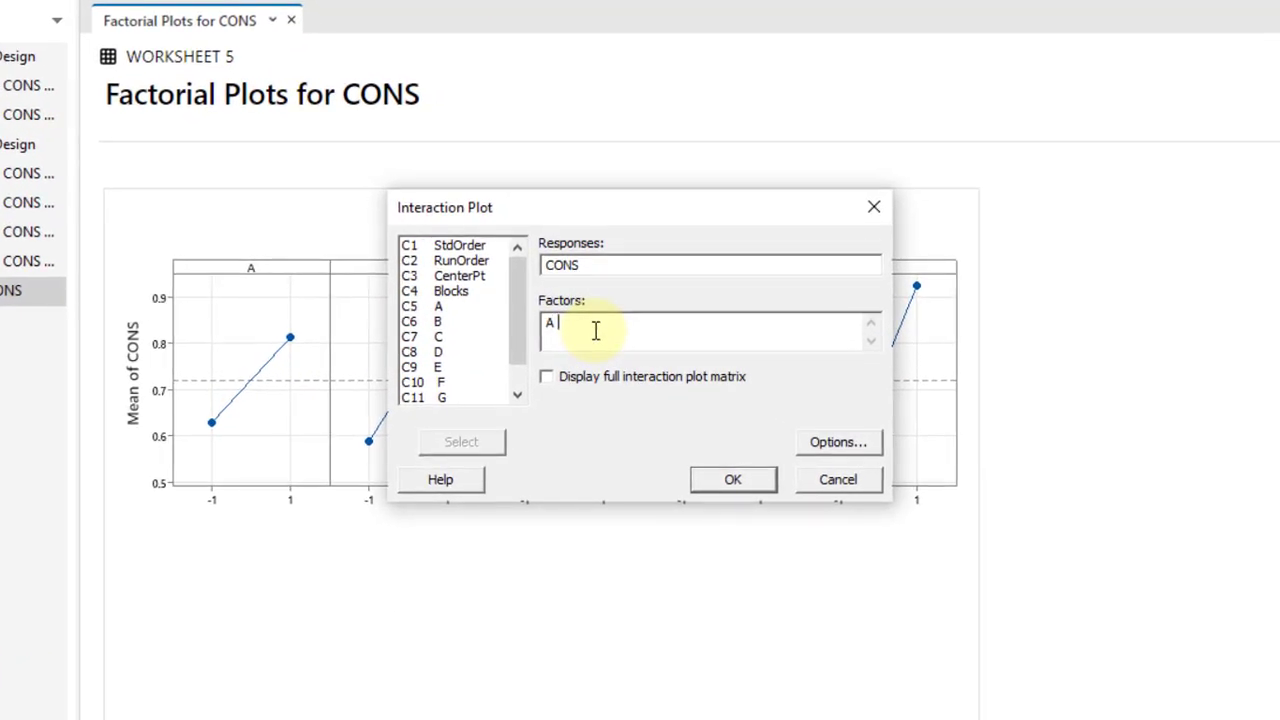
{"action": "double_click", "coordinate": [440, 337]}
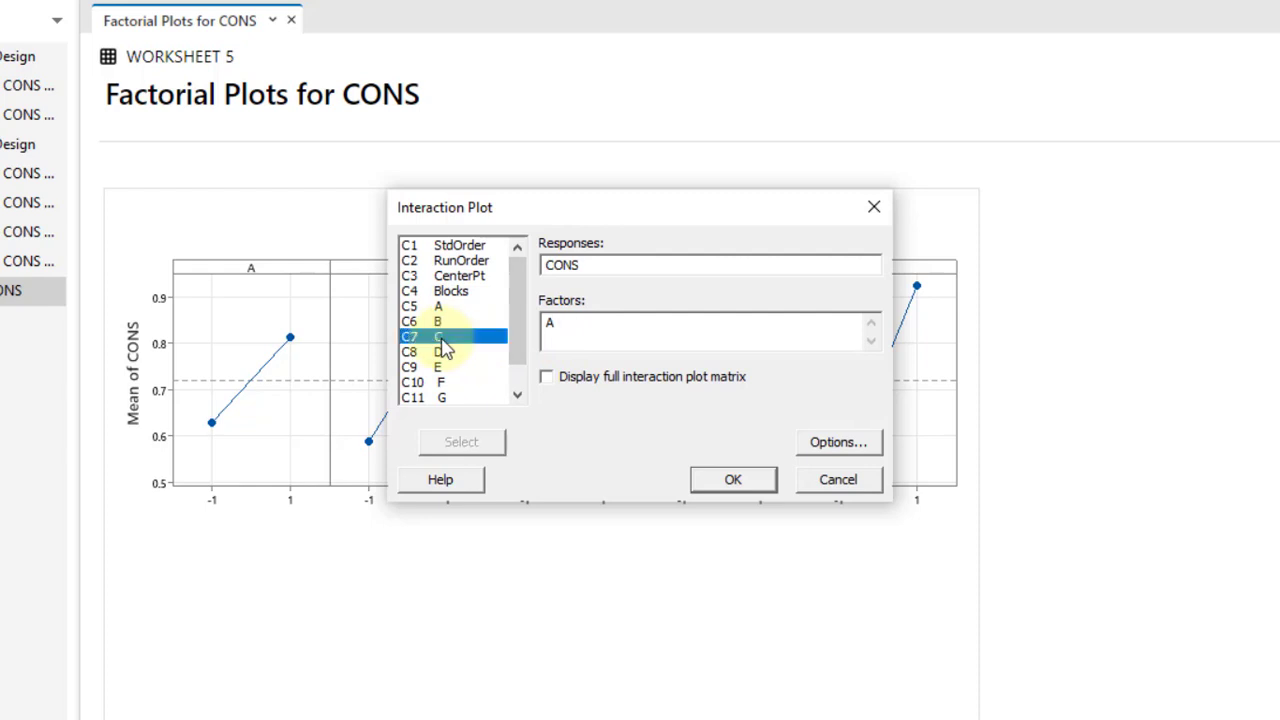
{"action": "left_click", "coordinate": [742, 488]}
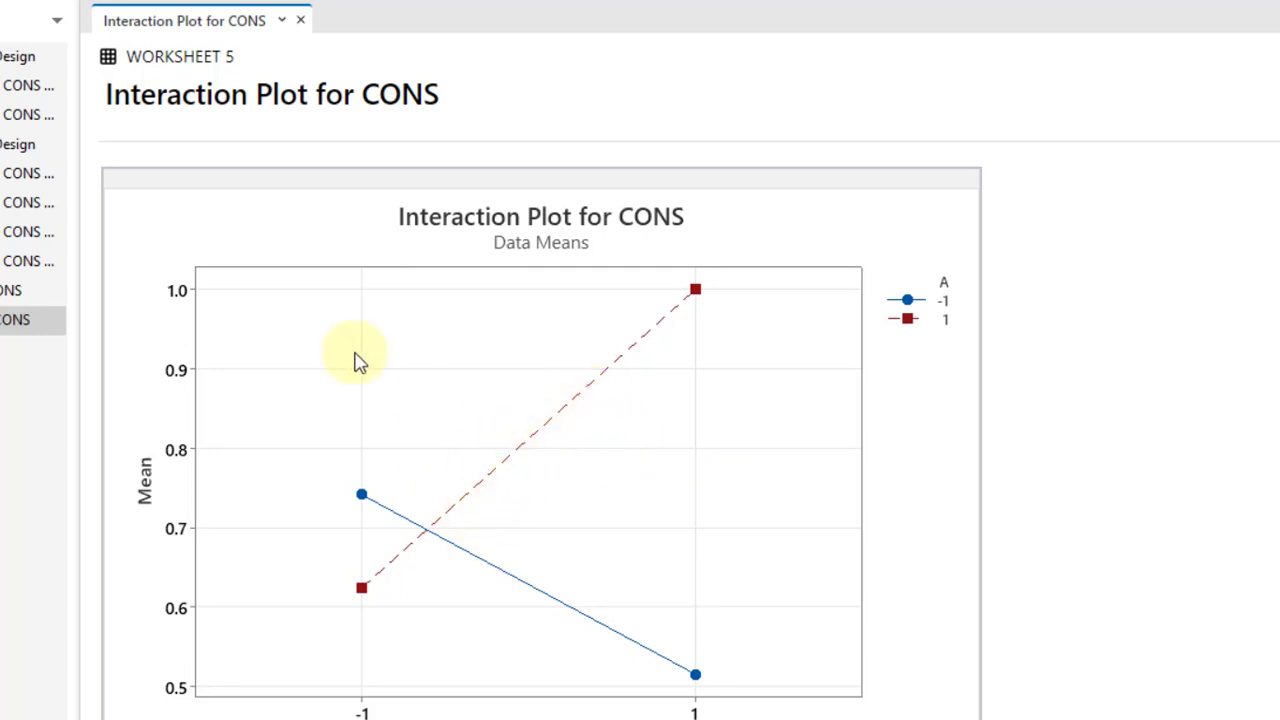
Step: Return to the latest factorial regression output, then create an interaction plot for CONS with factors A and B
{"action": "left_click", "coordinate": [20, 266]}
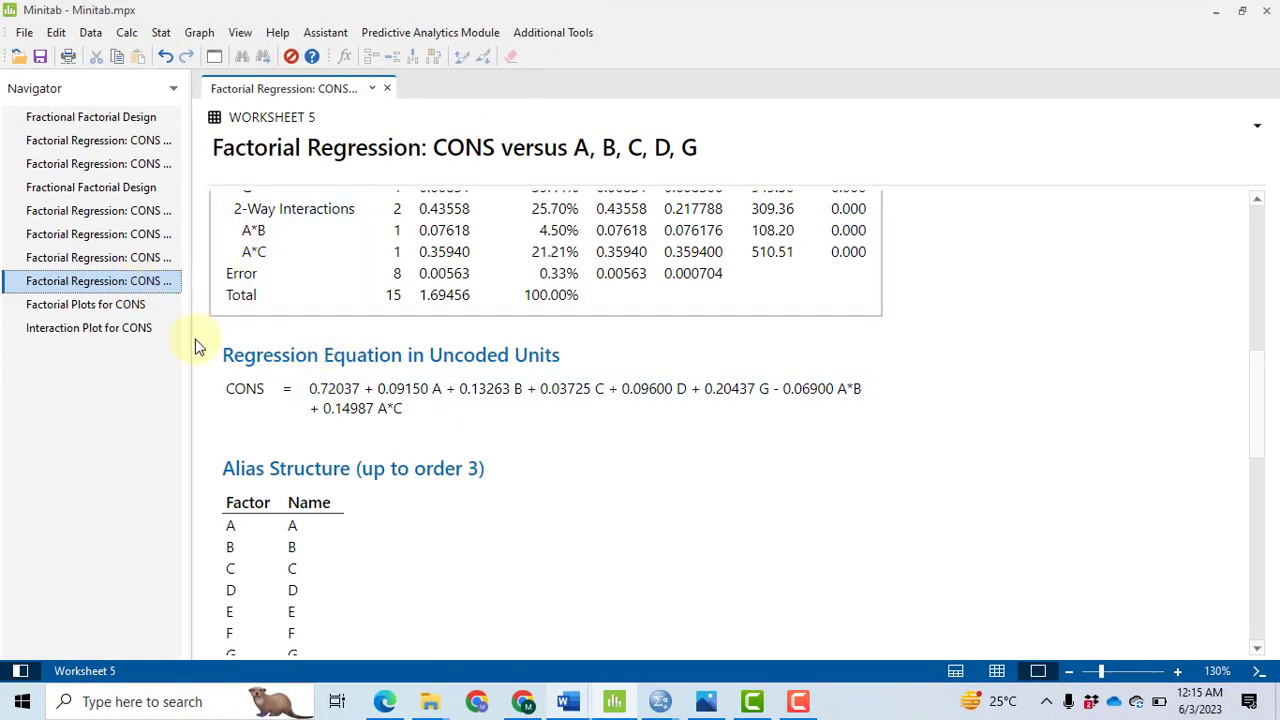
{"action": "left_click", "coordinate": [163, 32]}
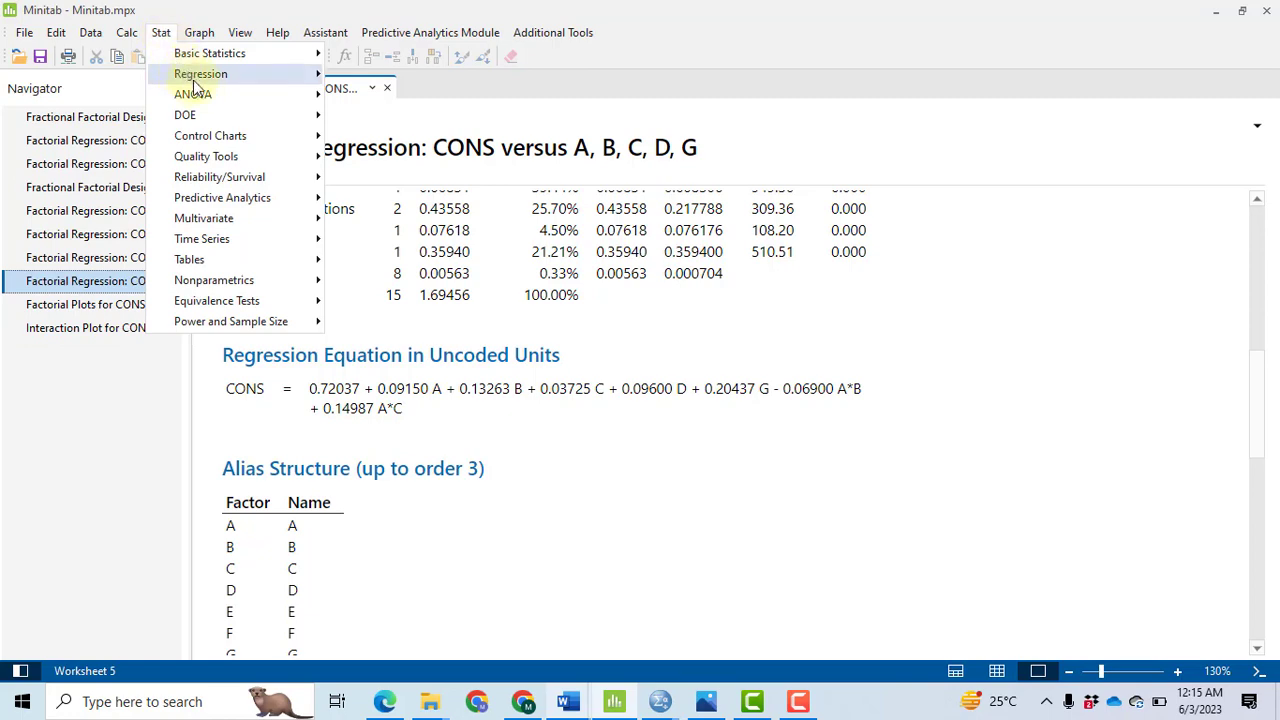
{"action": "mouse_move", "coordinate": [226, 94]}
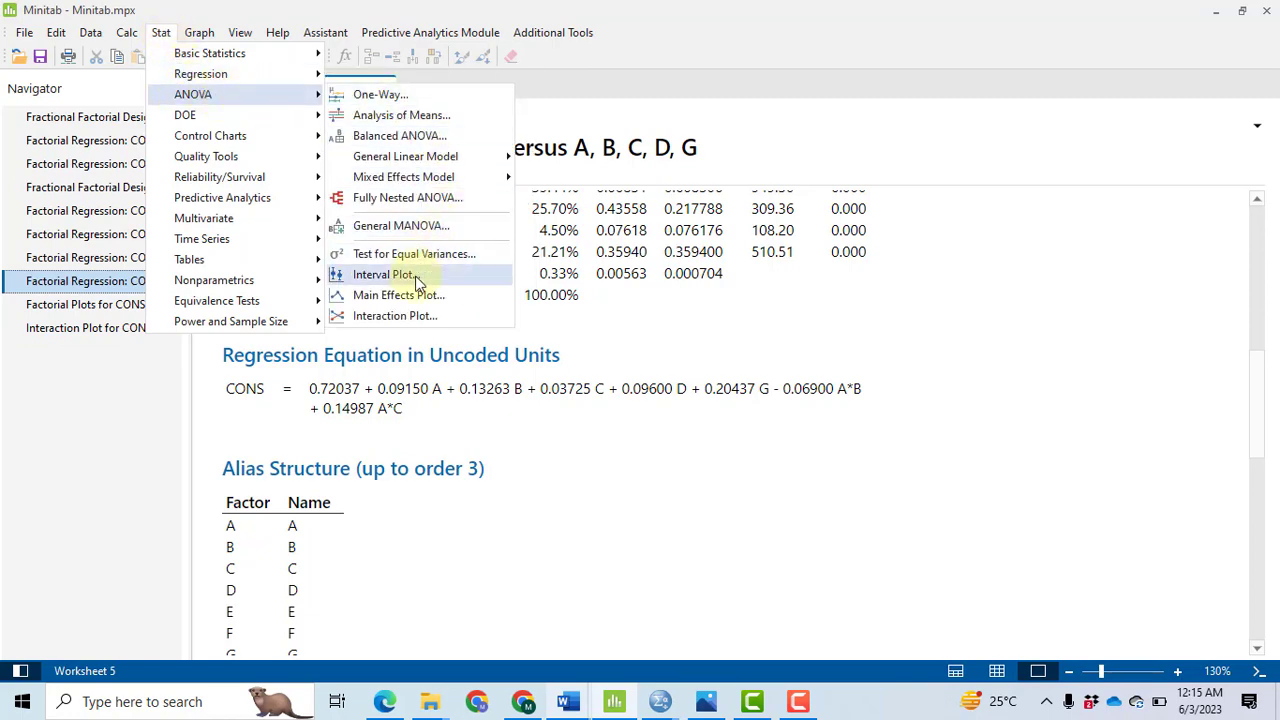
{"action": "left_click", "coordinate": [395, 317]}
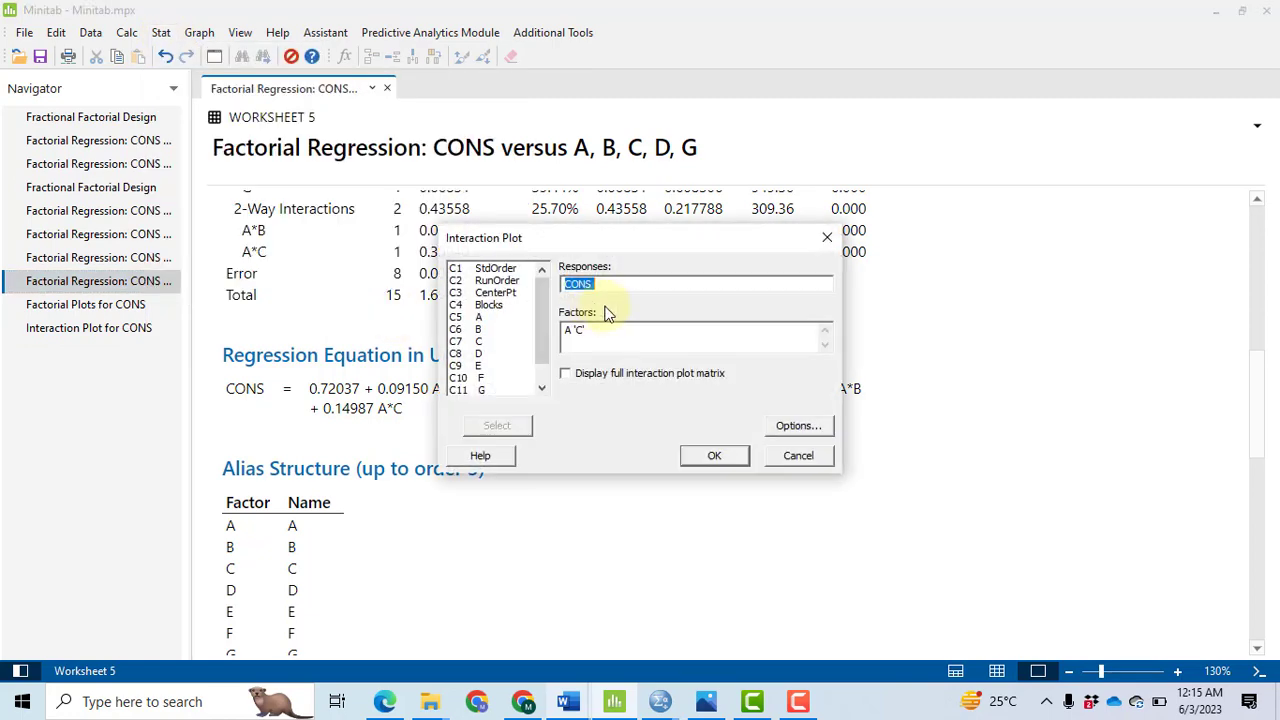
{"action": "left_click", "coordinate": [608, 329]}
{"action": "key", "text": "BackSpace"}
{"action": "key", "text": "BackSpace"}
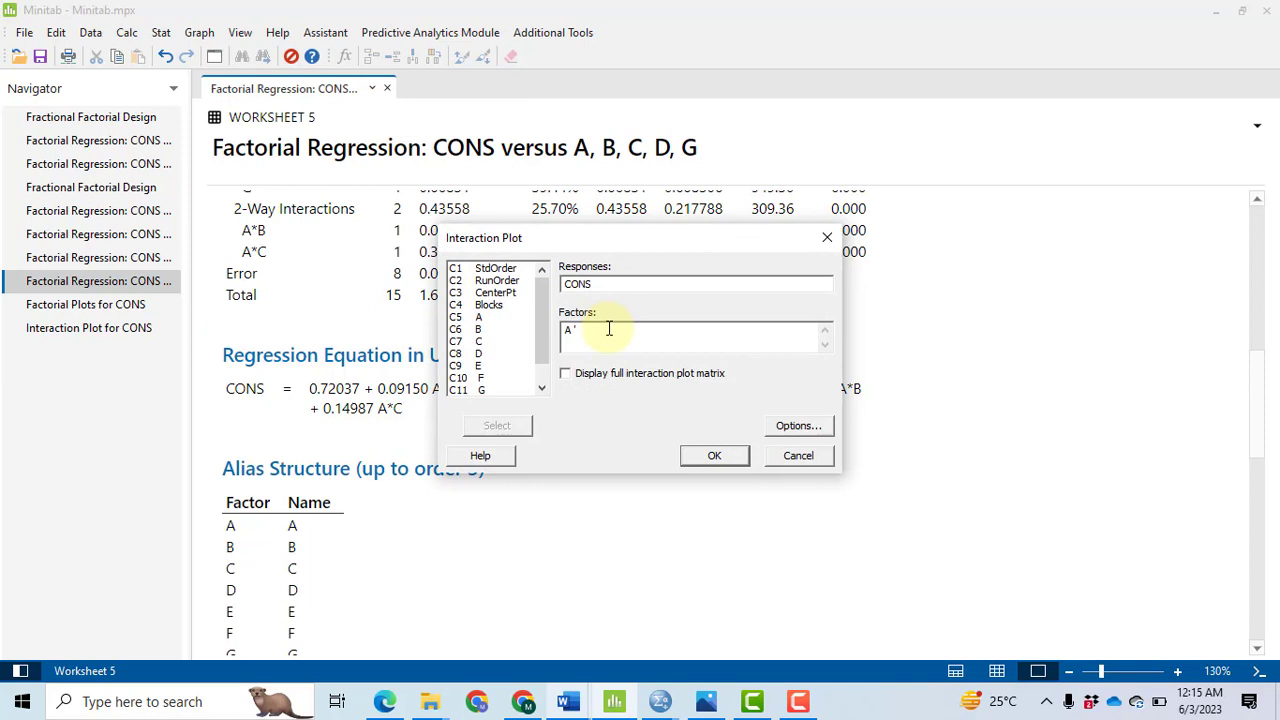
{"action": "double_click", "coordinate": [479, 331]}
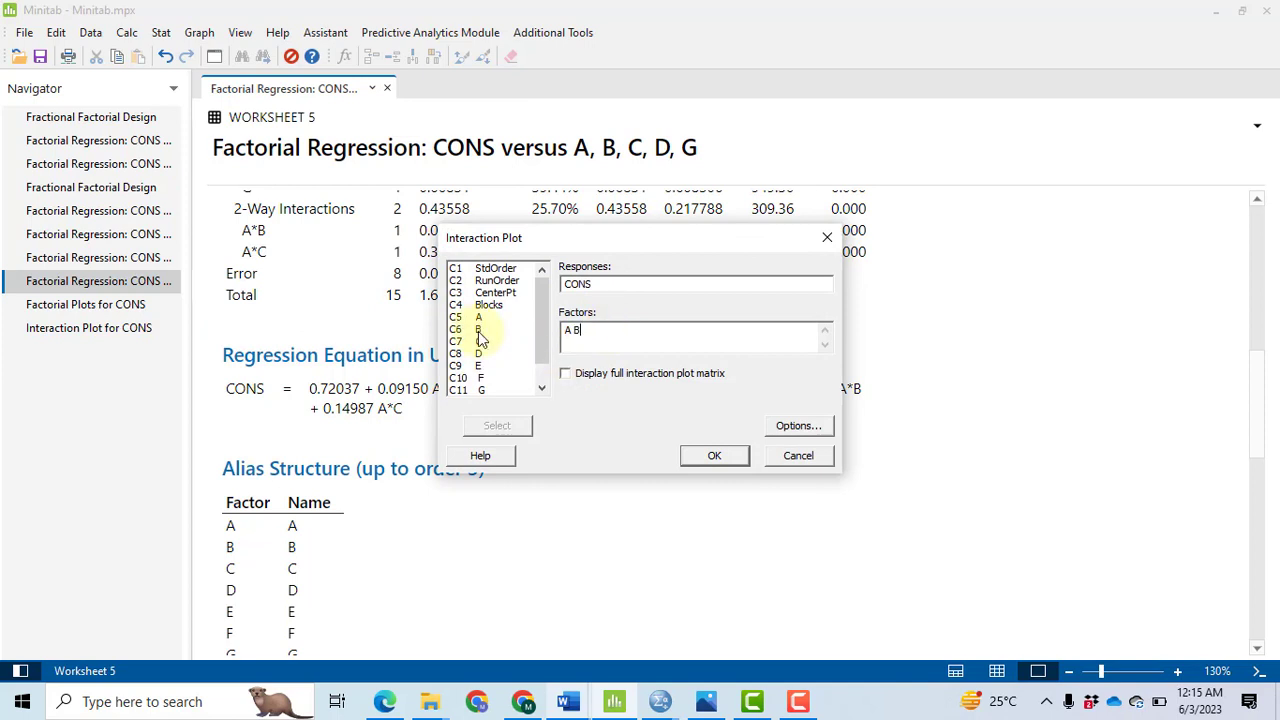
{"action": "left_click", "coordinate": [714, 457]}
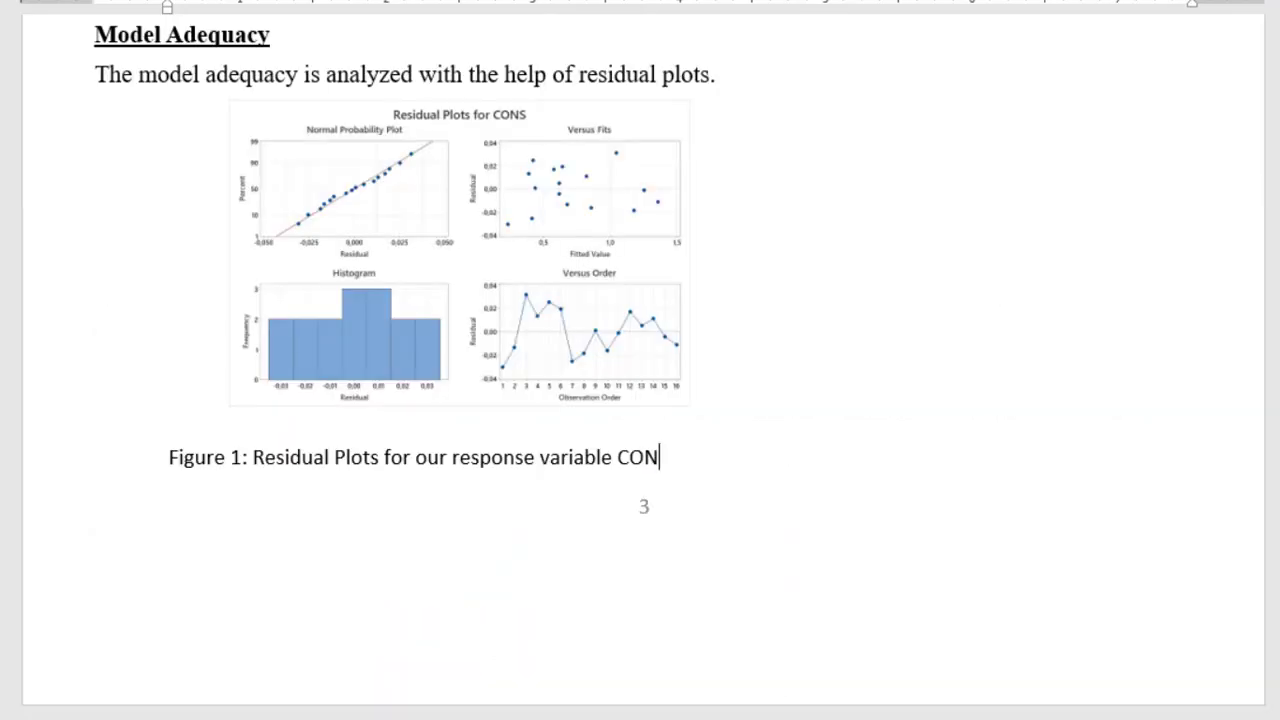
Step: In the Word report, review the Model Adequacy section, highlighting the statements on constant variation and on correlation between the residuals
{"action": "left_click_drag", "start_coordinate": [1279, 300], "coordinate": [1279, 312]}
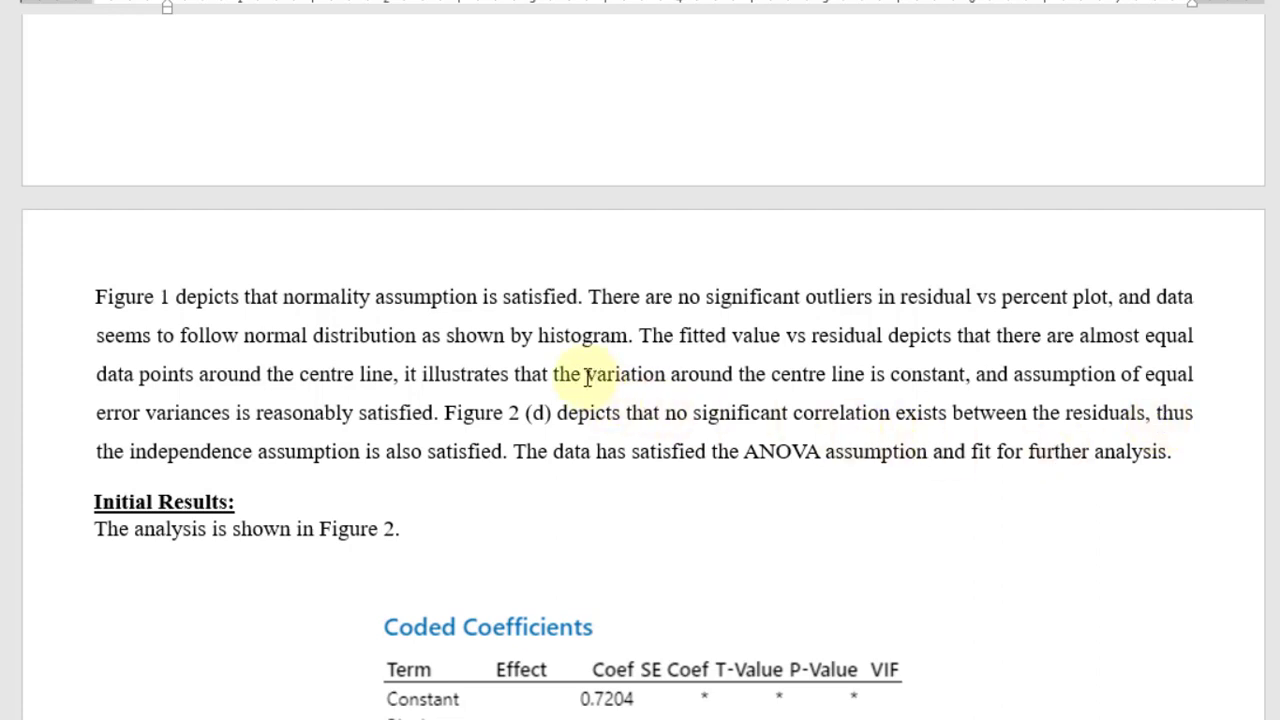
{"action": "left_click_drag", "start_coordinate": [586, 374], "coordinate": [960, 373]}
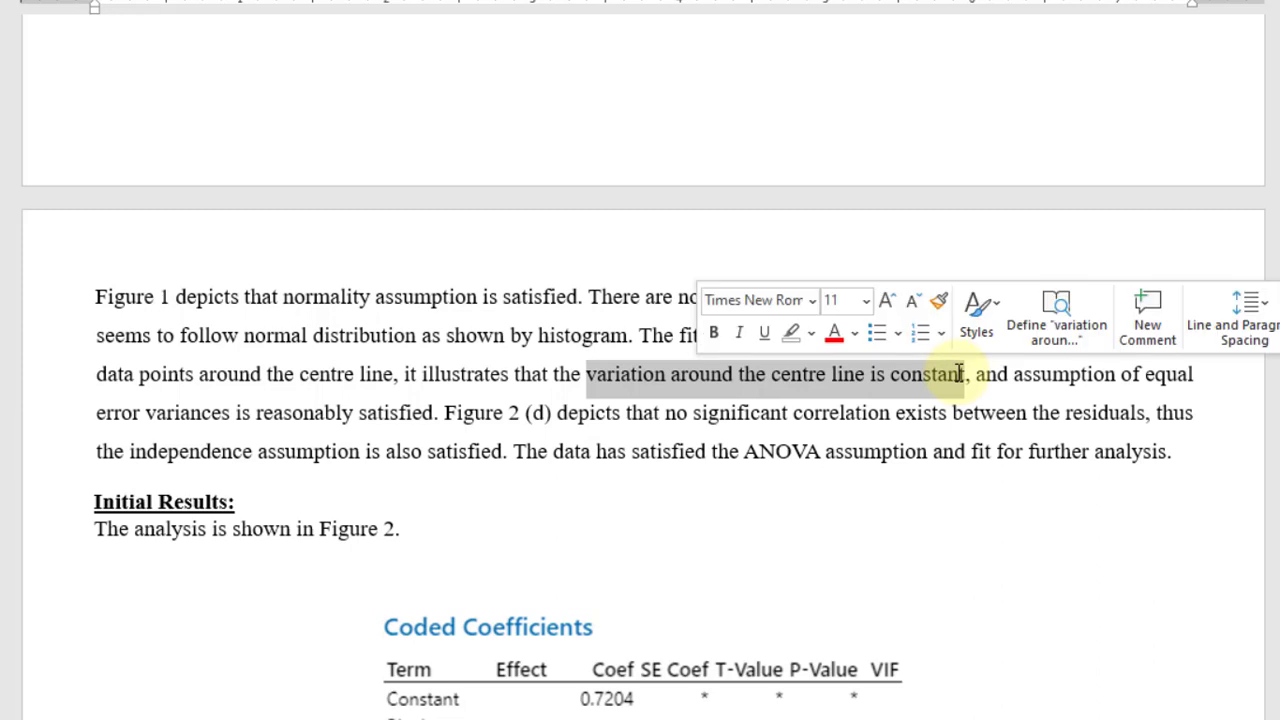
{"action": "left_click_drag", "start_coordinate": [663, 412], "coordinate": [1056, 413]}
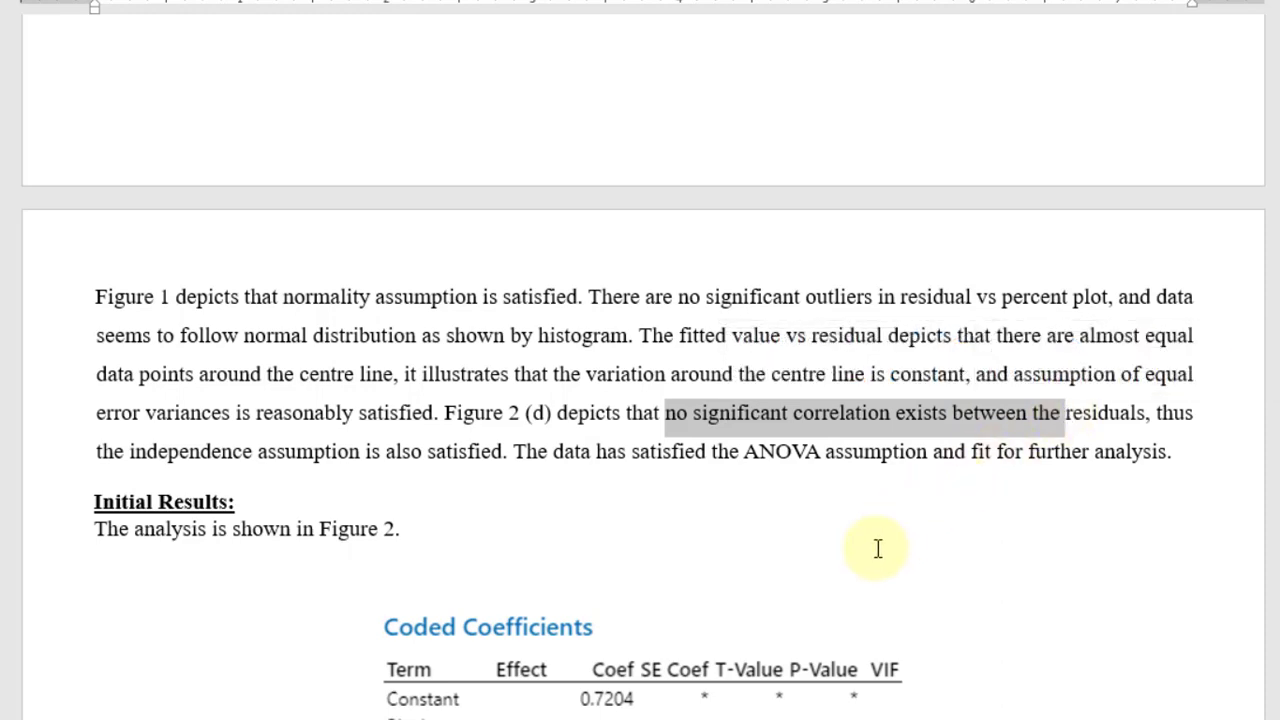
Step: Read the report's initial results, model refinement, half normal plot, refined ANOVA table and interpretation
{"action": "scroll", "coordinate": [846, 648], "scroll_direction": "down", "scroll_amount": 7}
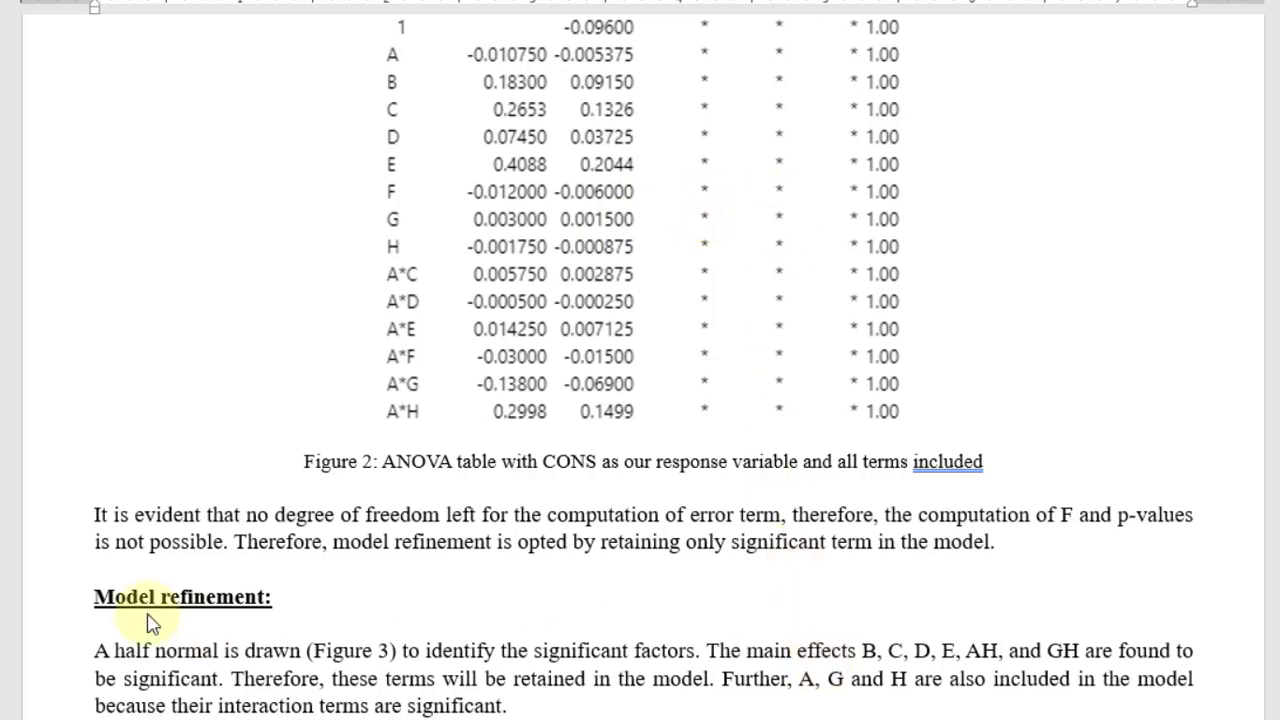
{"action": "scroll", "coordinate": [850, 680], "scroll_direction": "down", "scroll_amount": 5}
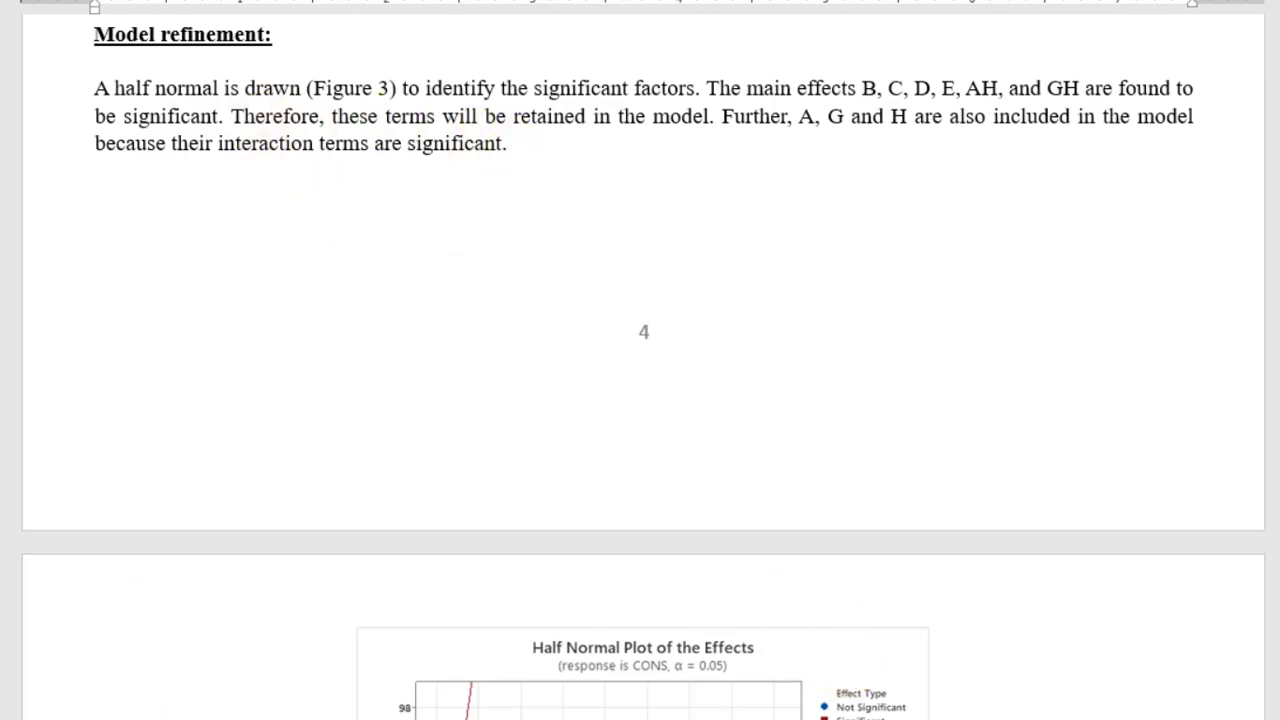
{"action": "scroll", "coordinate": [643, 366], "scroll_direction": "down", "scroll_amount": 4}
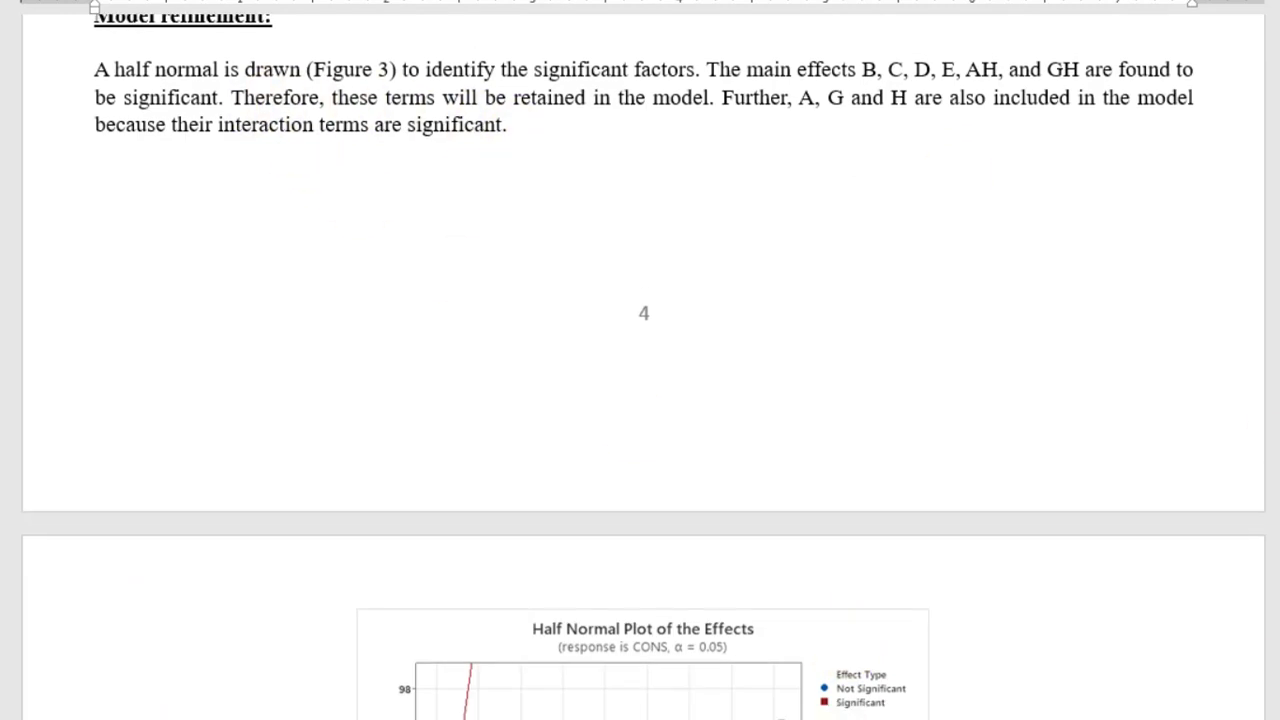
{"action": "scroll", "coordinate": [643, 390], "scroll_direction": "down", "scroll_amount": 1}
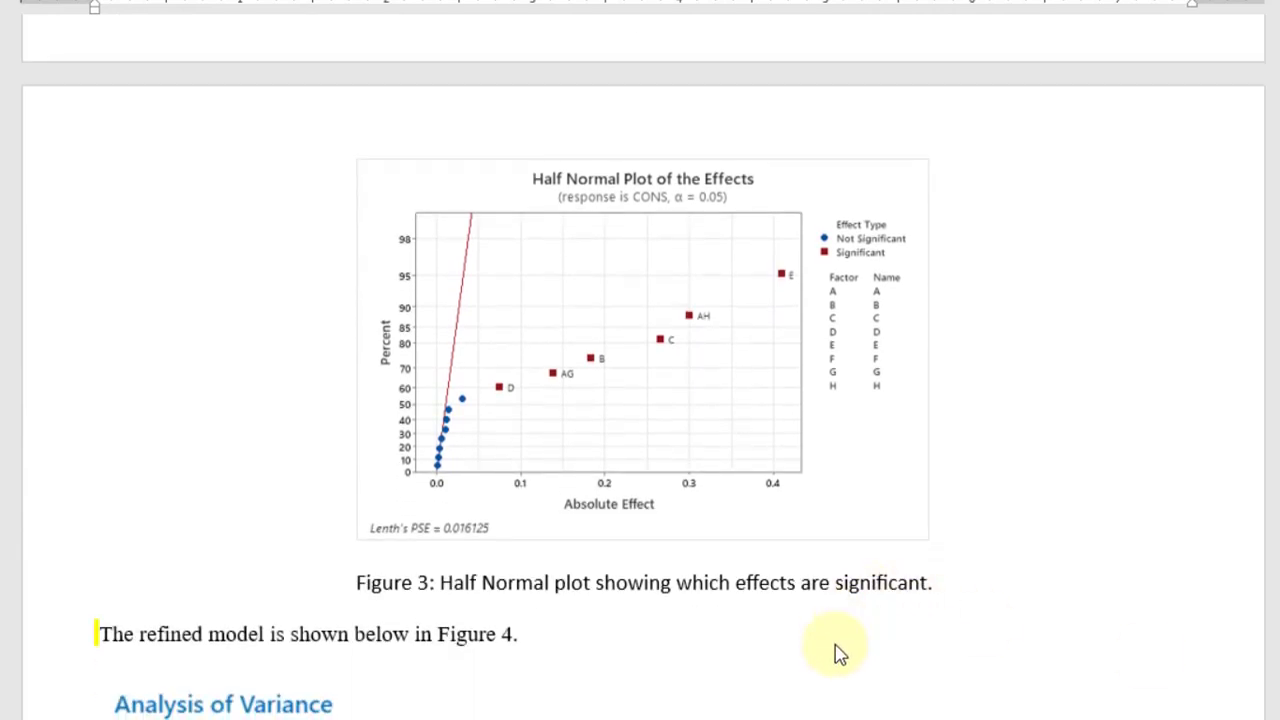
{"action": "scroll", "coordinate": [837, 651], "scroll_direction": "down", "scroll_amount": 8}
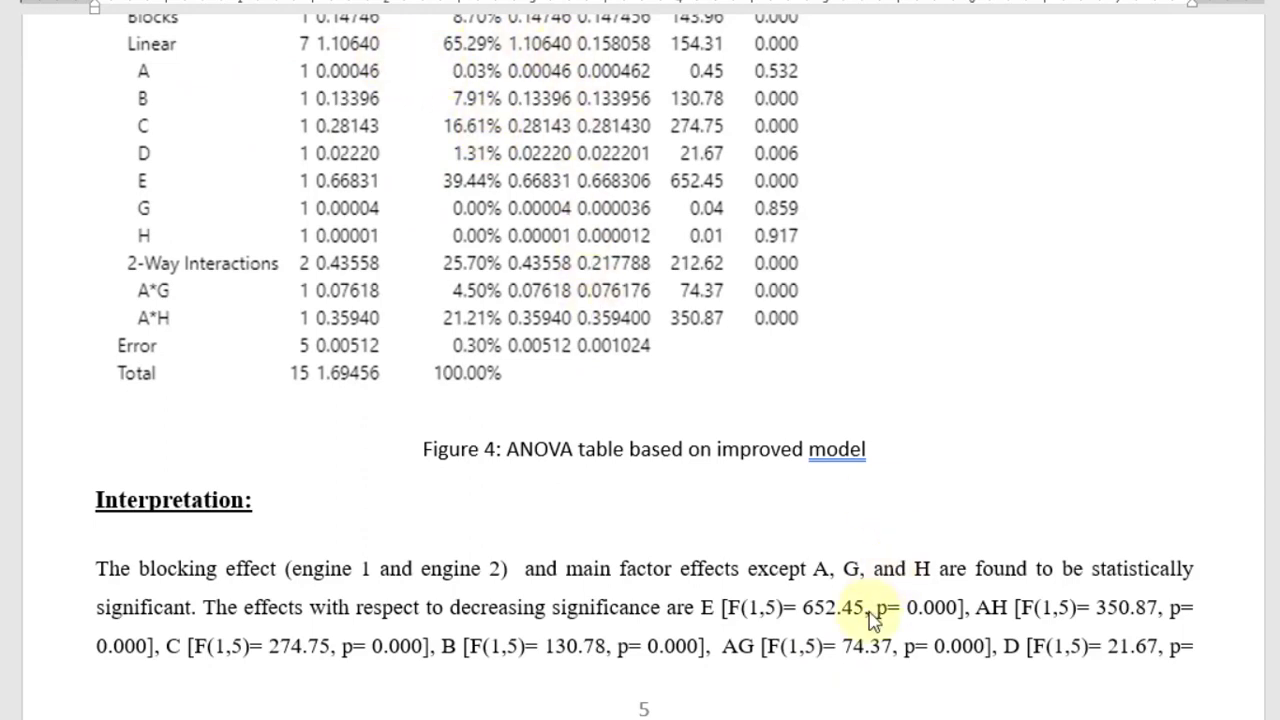
{"action": "scroll", "coordinate": [855, 675], "scroll_direction": "down", "scroll_amount": 5}
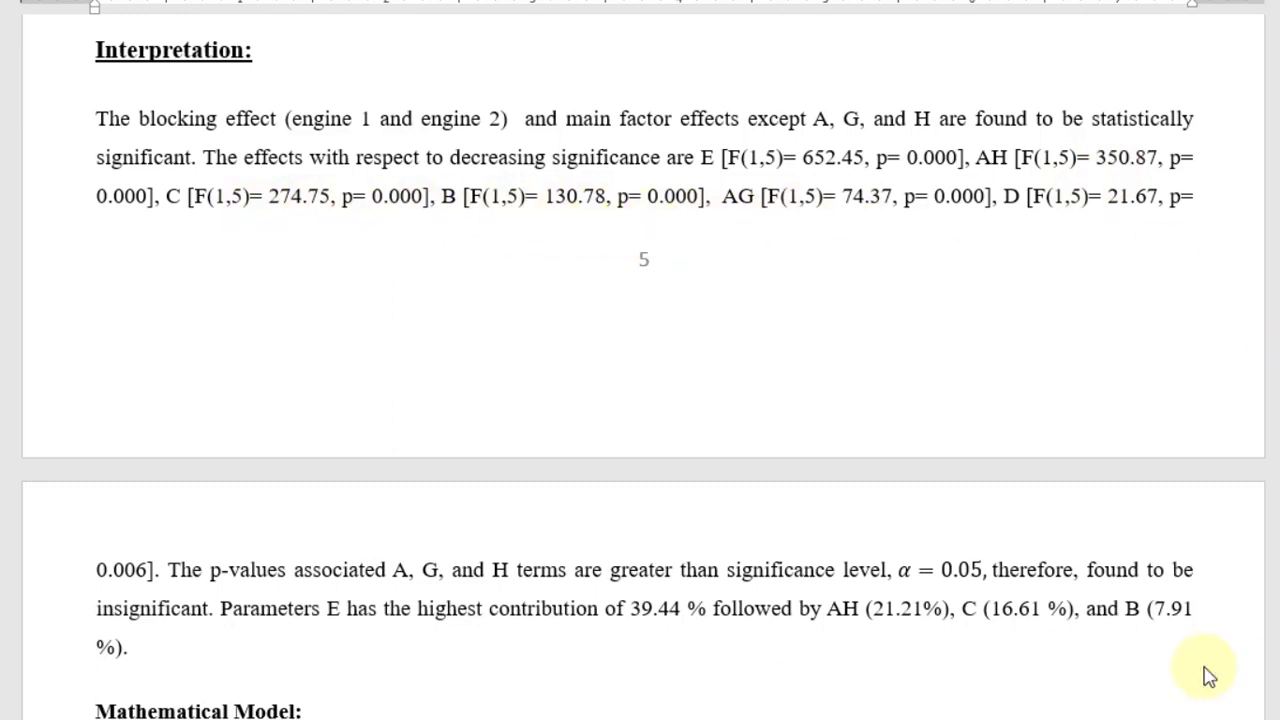
Step: In the report's Conclusions section, change CONC to CONS in the sentence about maximizing the response
{"action": "scroll", "coordinate": [836, 664], "scroll_direction": "down", "scroll_amount": 6}
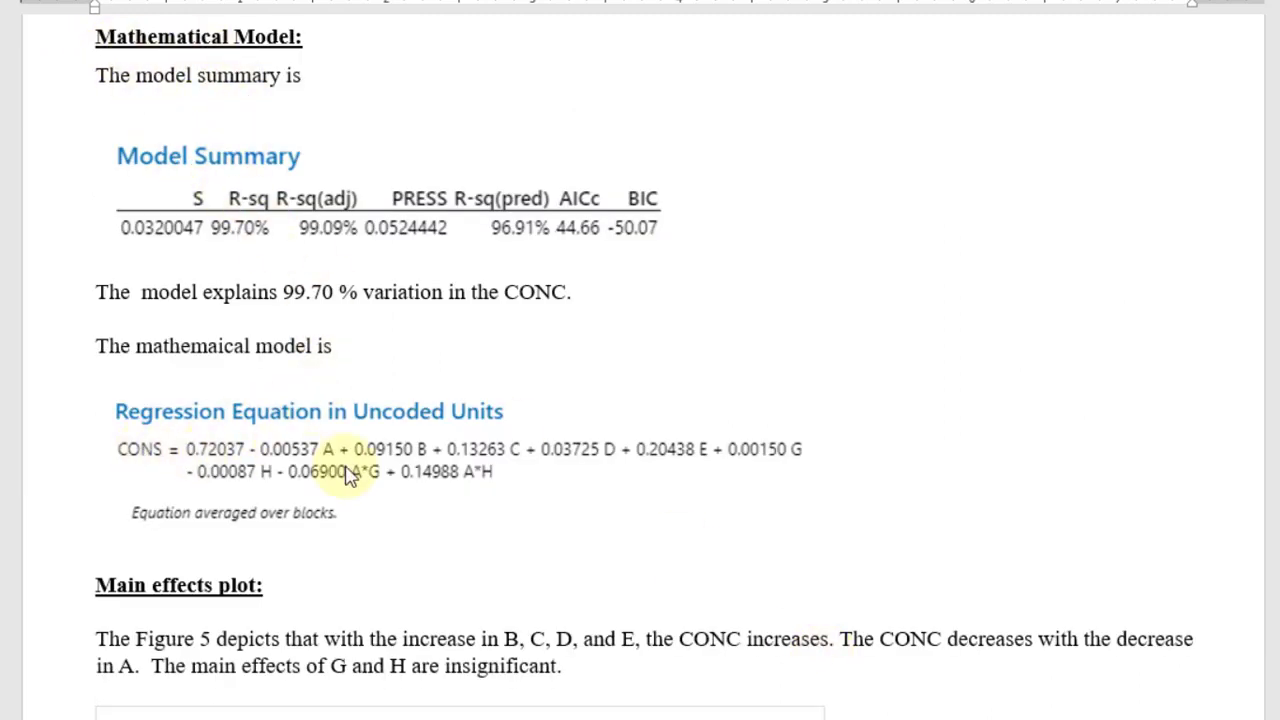
{"action": "scroll", "coordinate": [833, 665], "scroll_direction": "down", "scroll_amount": 5}
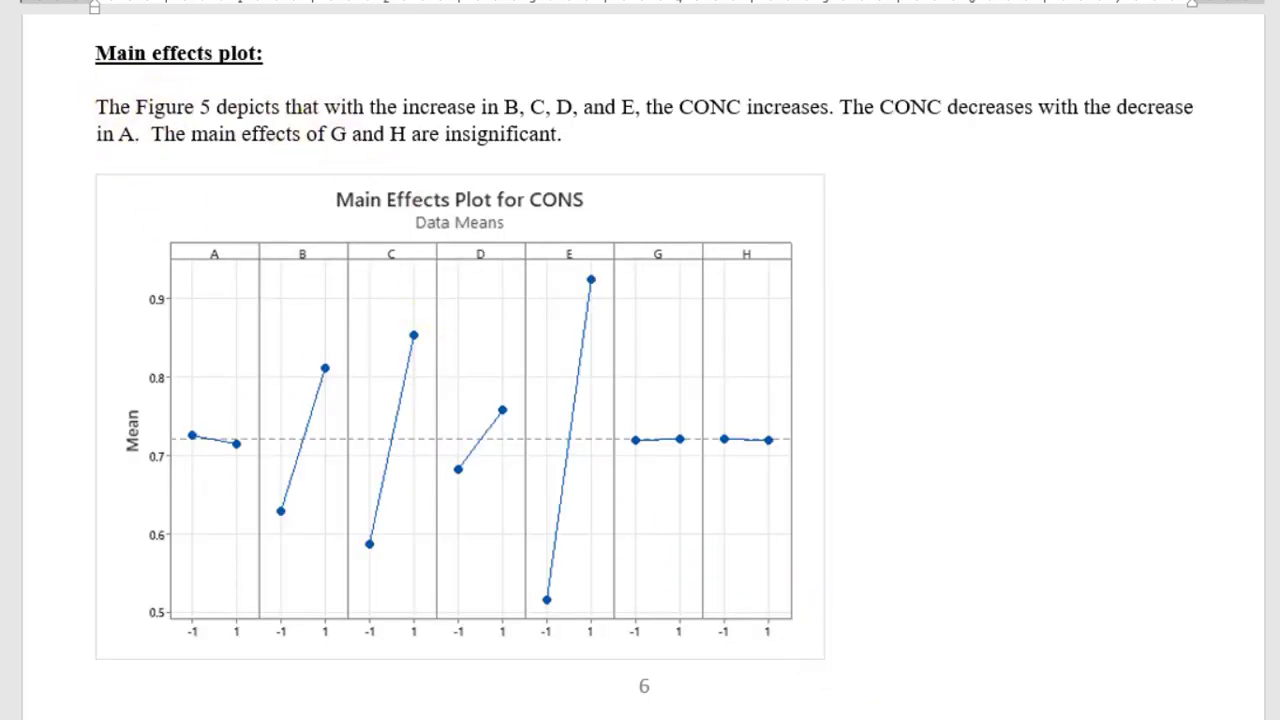
{"action": "scroll", "coordinate": [644, 389], "scroll_direction": "down", "scroll_amount": 8}
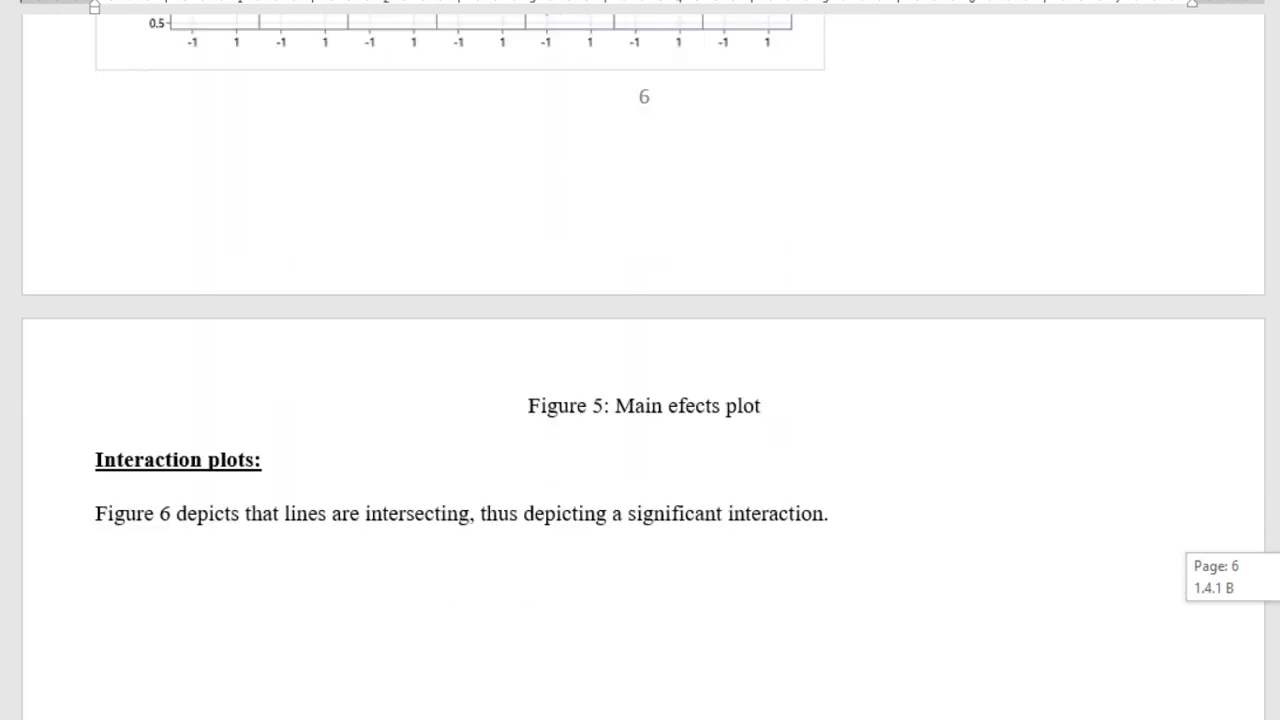
{"action": "scroll", "coordinate": [644, 389], "scroll_direction": "down", "scroll_amount": 2}
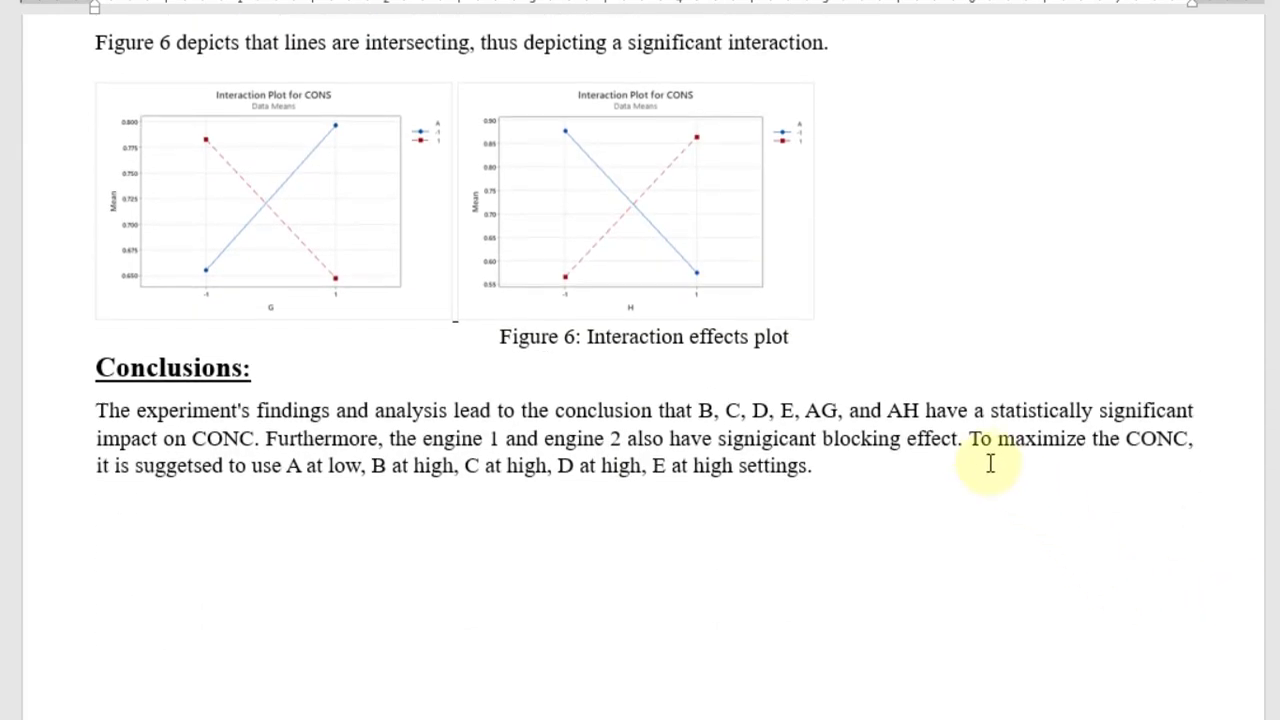
{"action": "left_click", "coordinate": [1188, 440]}
{"action": "key", "text": "BackSpace"}
{"action": "key", "text": "BackSpace"}
{"action": "type", "text": "S"}
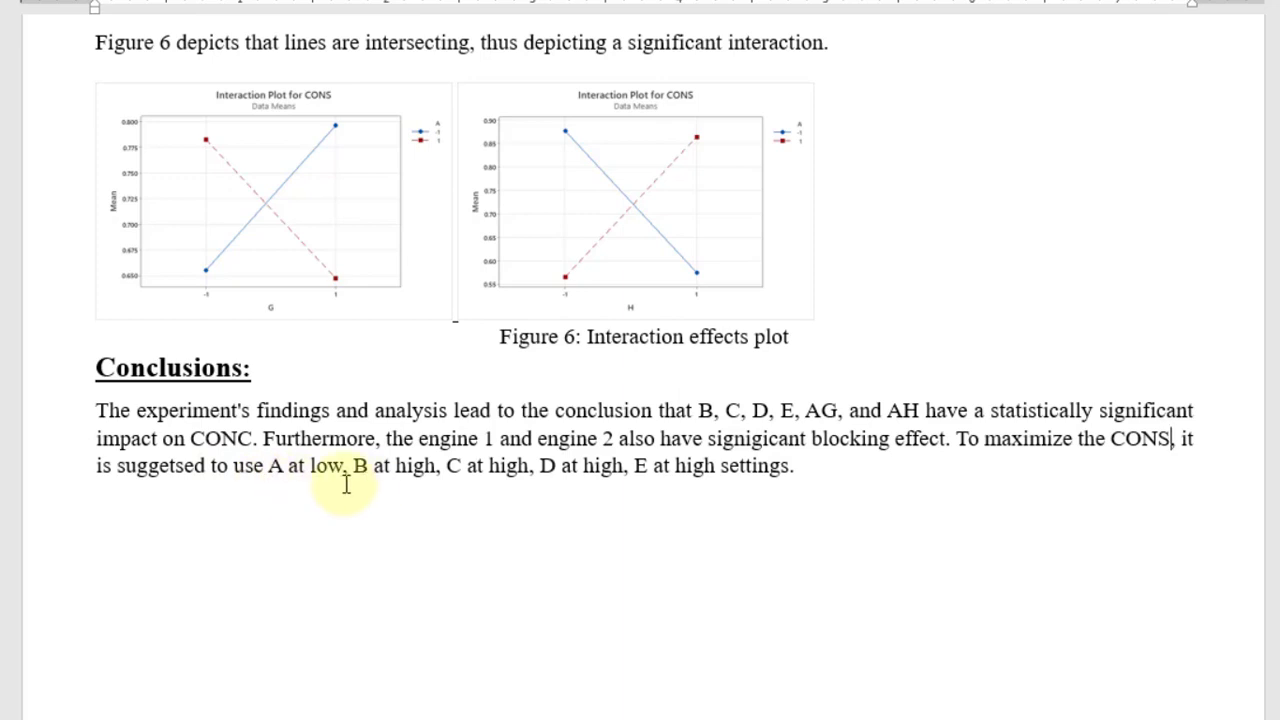
Step: Check the recommended factor settings in the Conclusions against the main effects plot, including the slope of factor A
{"action": "scroll", "coordinate": [640, 360], "scroll_direction": "up", "scroll_amount": 3}
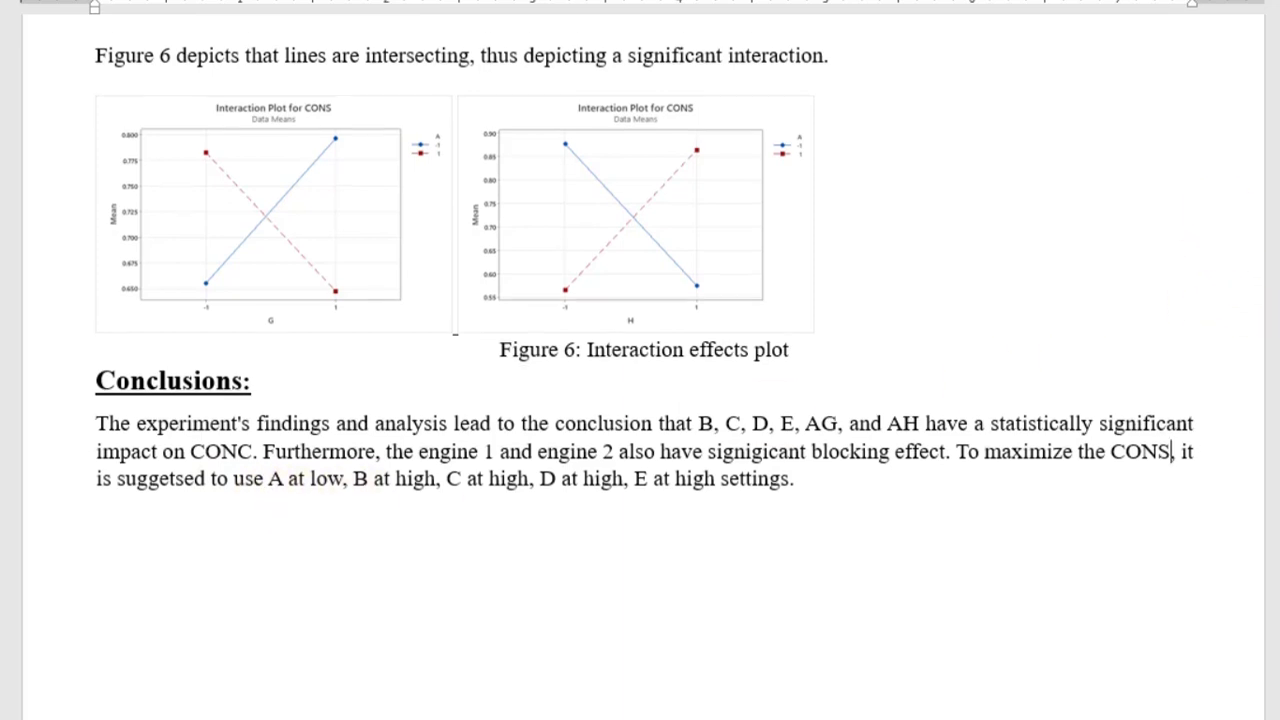
{"action": "scroll", "coordinate": [640, 360], "scroll_direction": "up", "scroll_amount": 10}
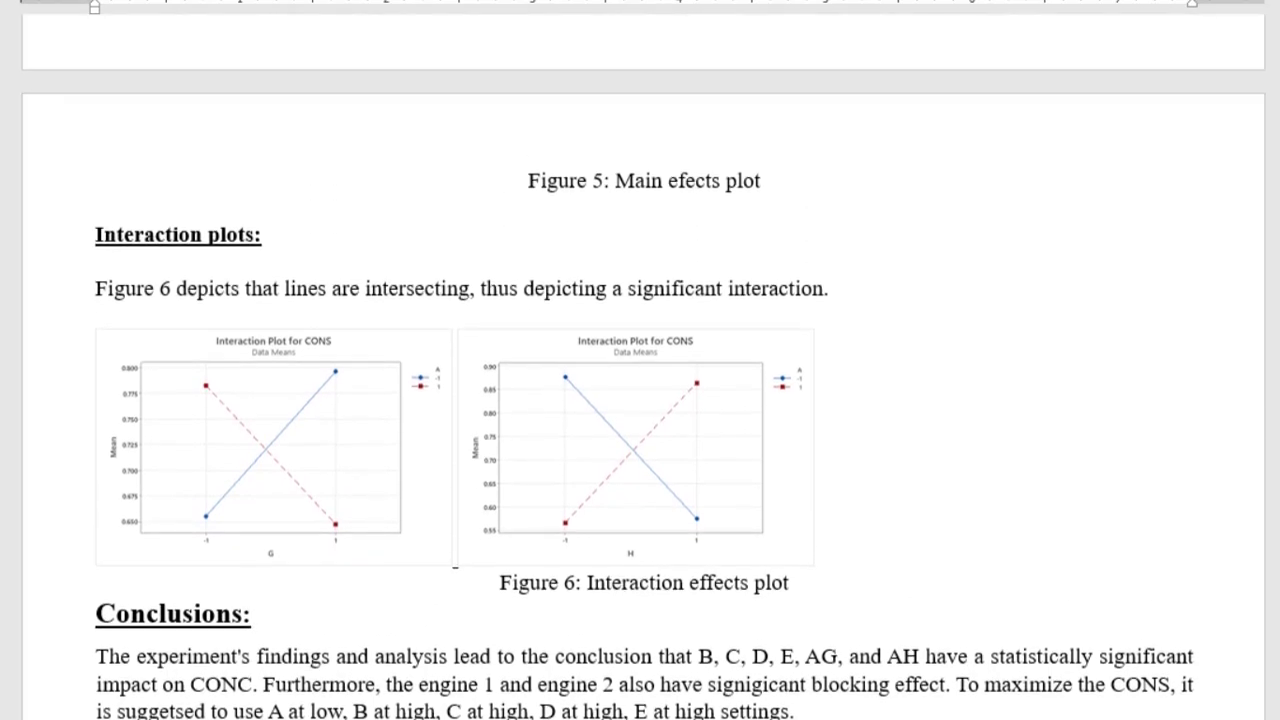
{"action": "scroll", "coordinate": [640, 360], "scroll_direction": "up", "scroll_amount": 4}
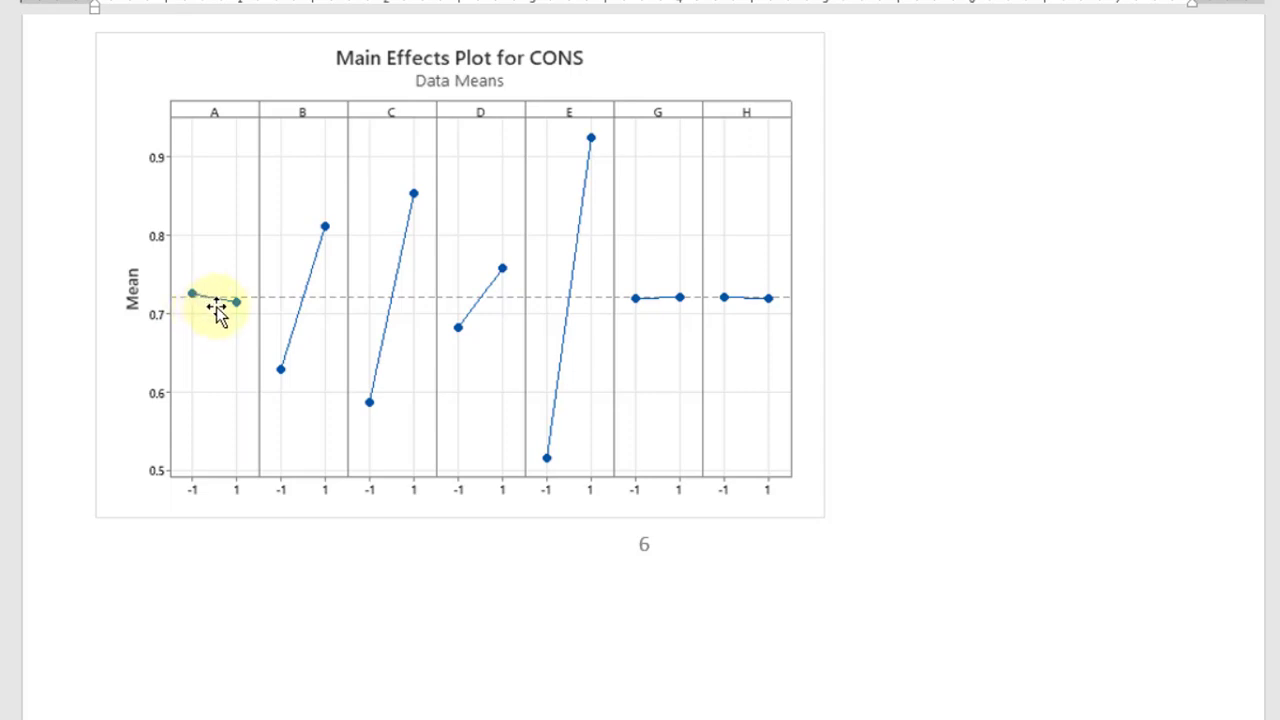
{"action": "scroll", "coordinate": [640, 360], "scroll_direction": "down", "scroll_amount": 6}
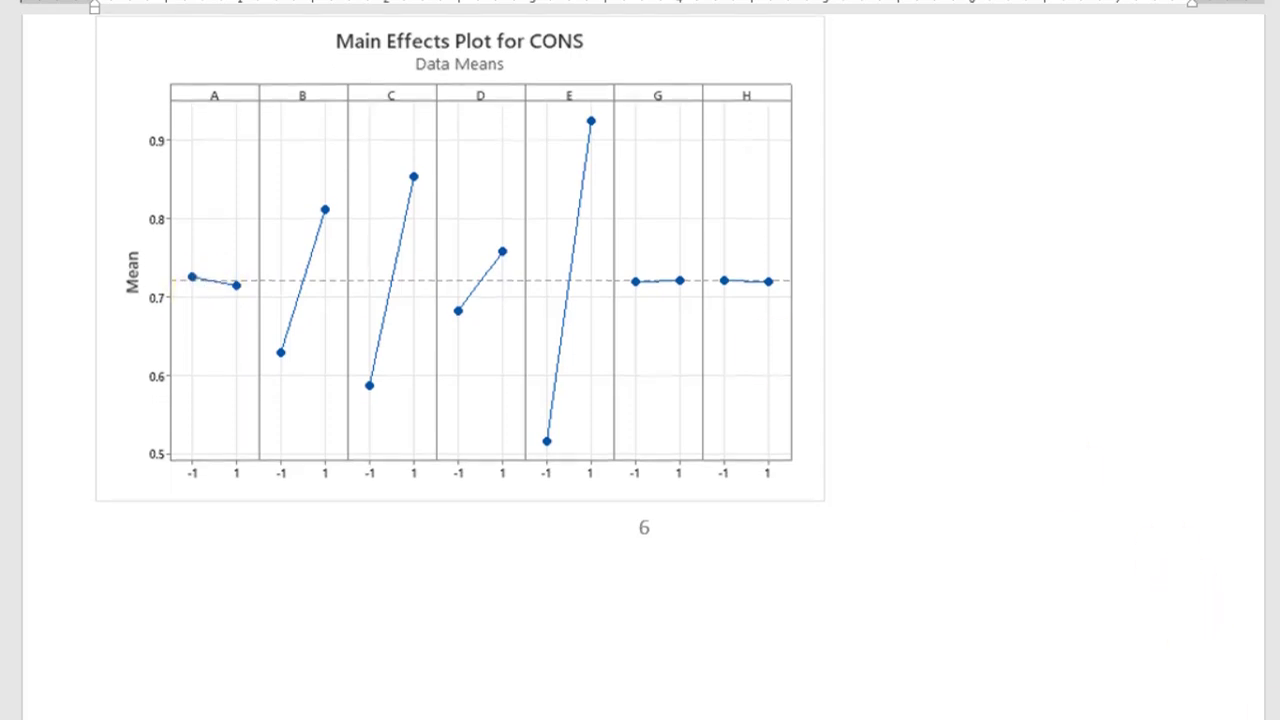
{"action": "scroll", "coordinate": [640, 360], "scroll_direction": "down", "scroll_amount": 10}
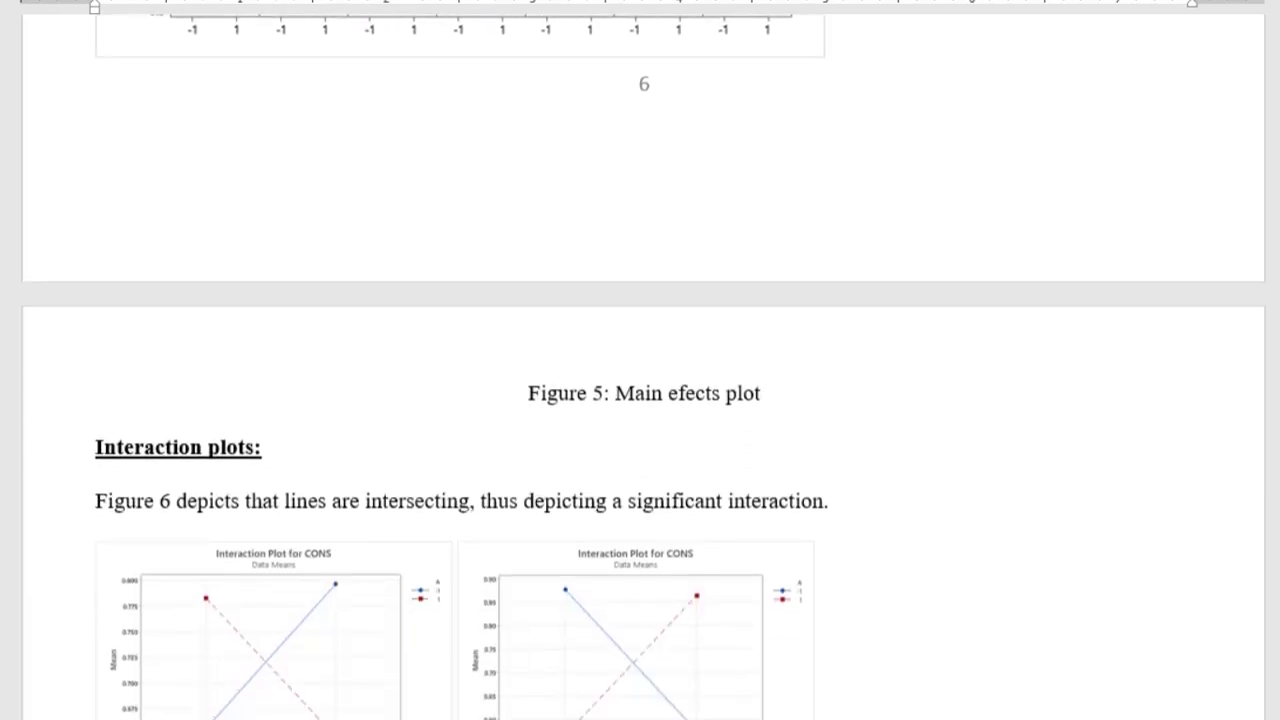
{"action": "scroll", "coordinate": [674, 560], "scroll_direction": "down", "scroll_amount": 1}
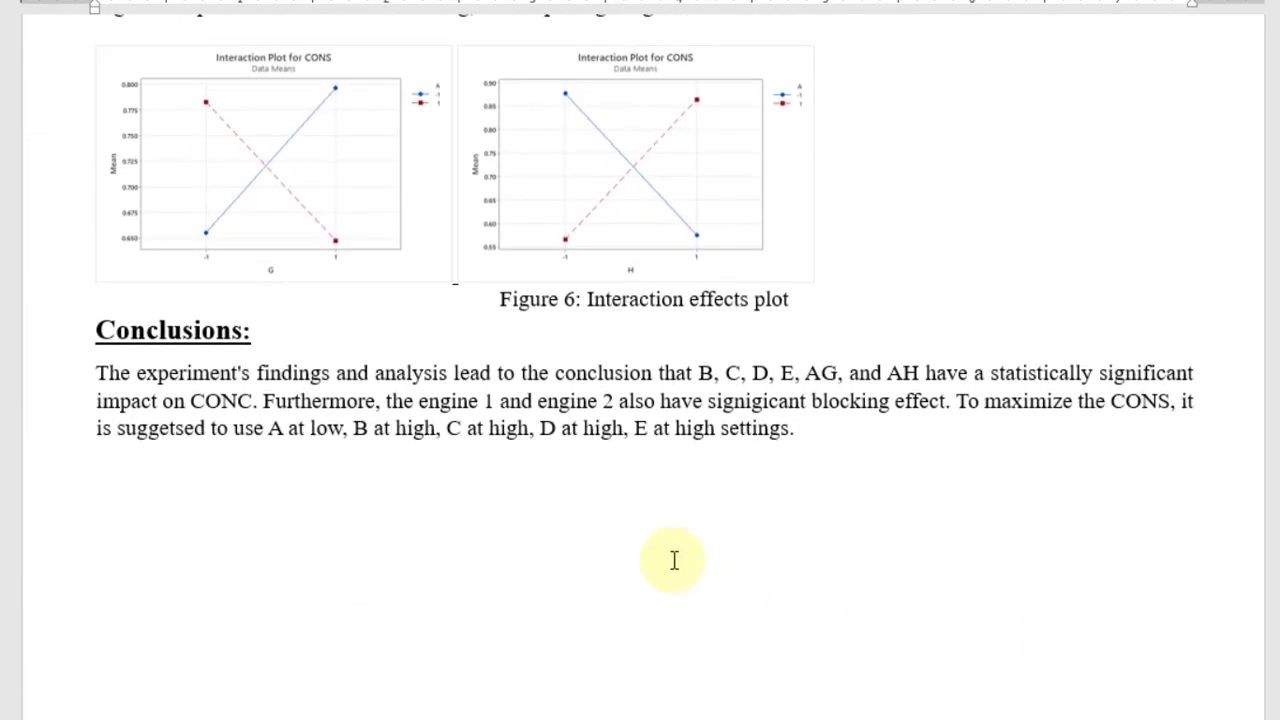